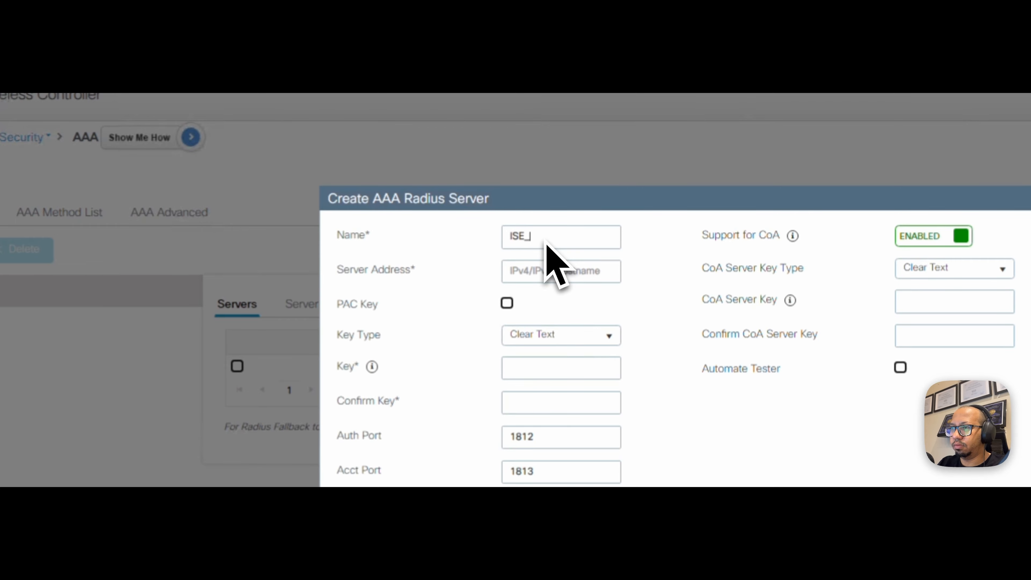
- Finish entering ISE_02's server address 10.1.1.42 and apply the RADIUS server to the device
text(10.1.1.42)
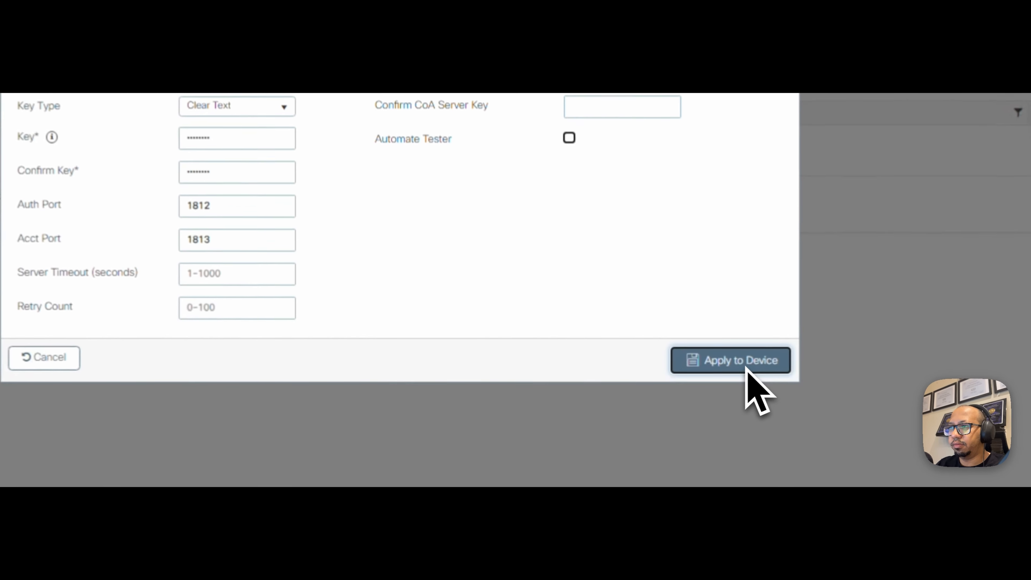
click(684, 401)
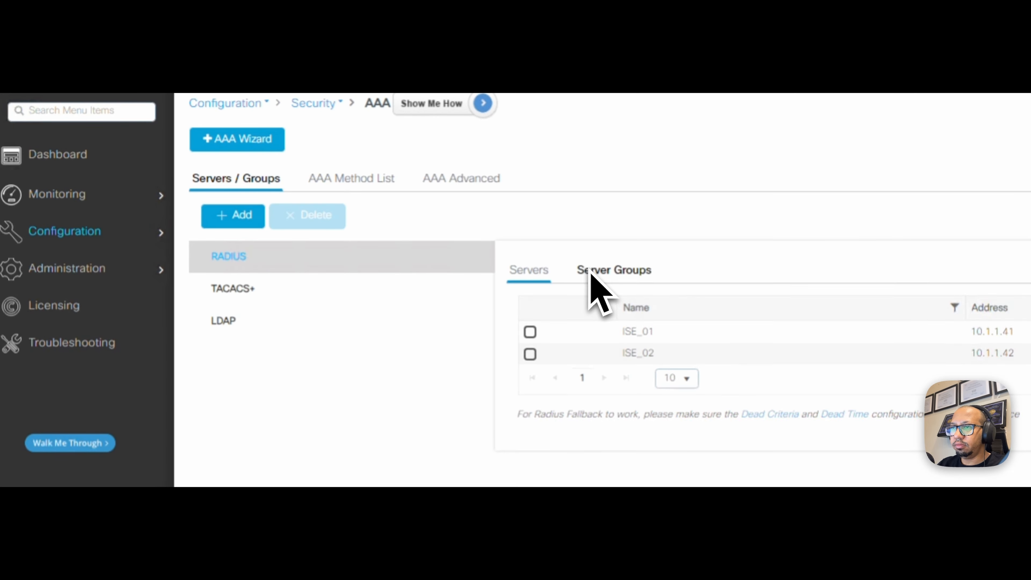
click(596, 271)
- Add server group ISE_Group with ISE_01 and ISE_02 as assigned servers, and apply it
click(232, 215)
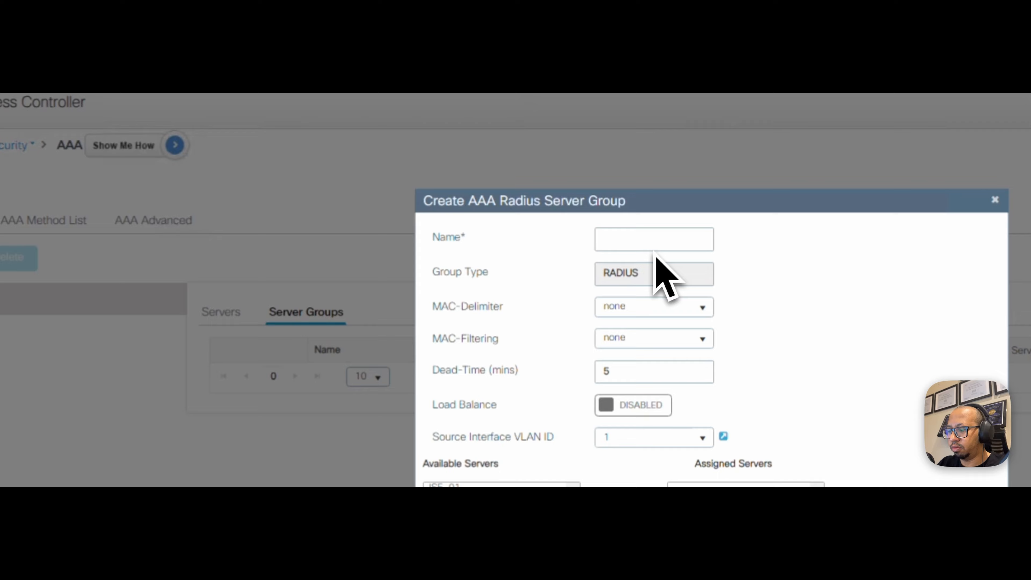
text(ISE_Group)
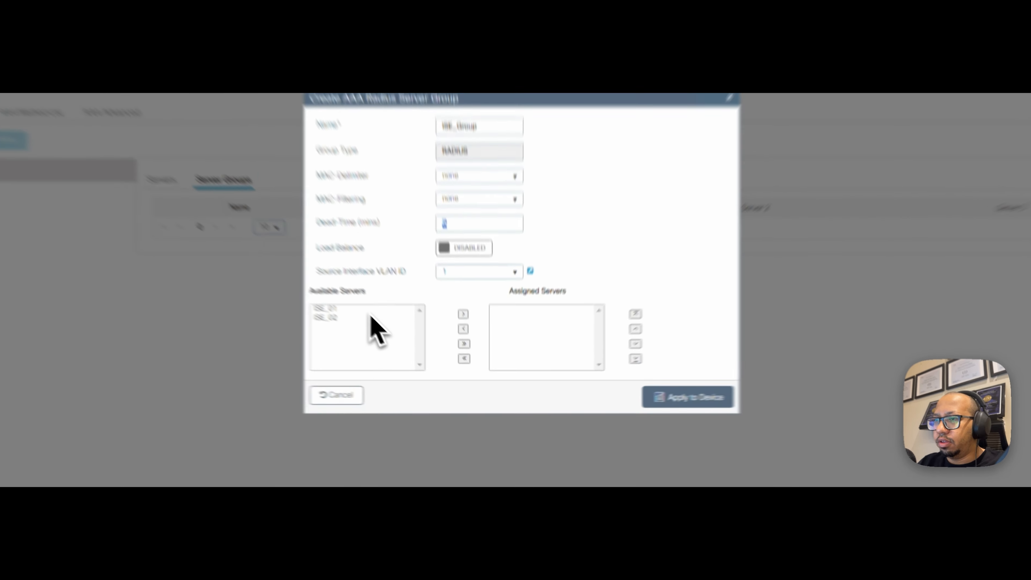
click(383, 350)
click(384, 344)
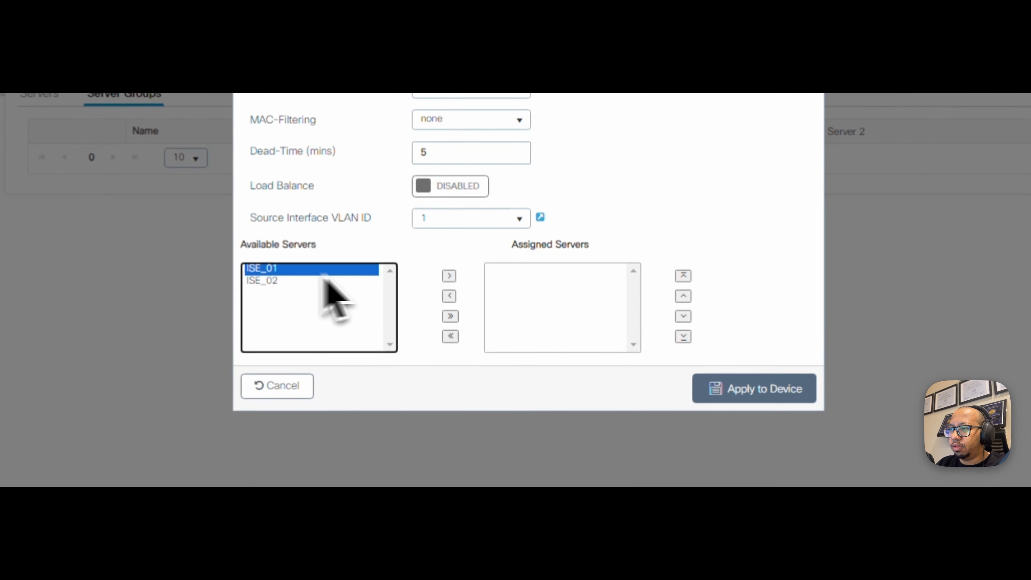
click(449, 276)
click(272, 269)
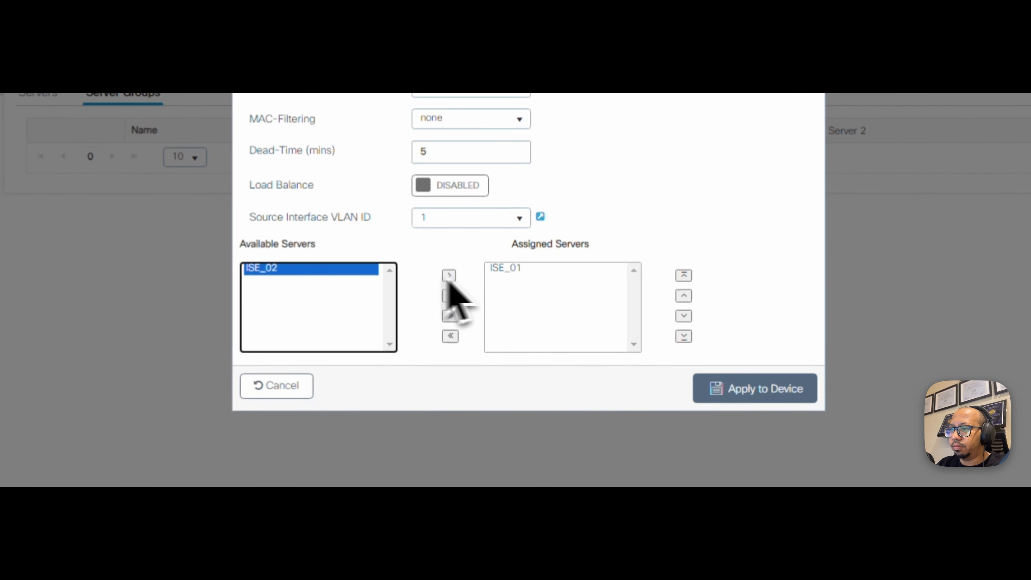
click(454, 276)
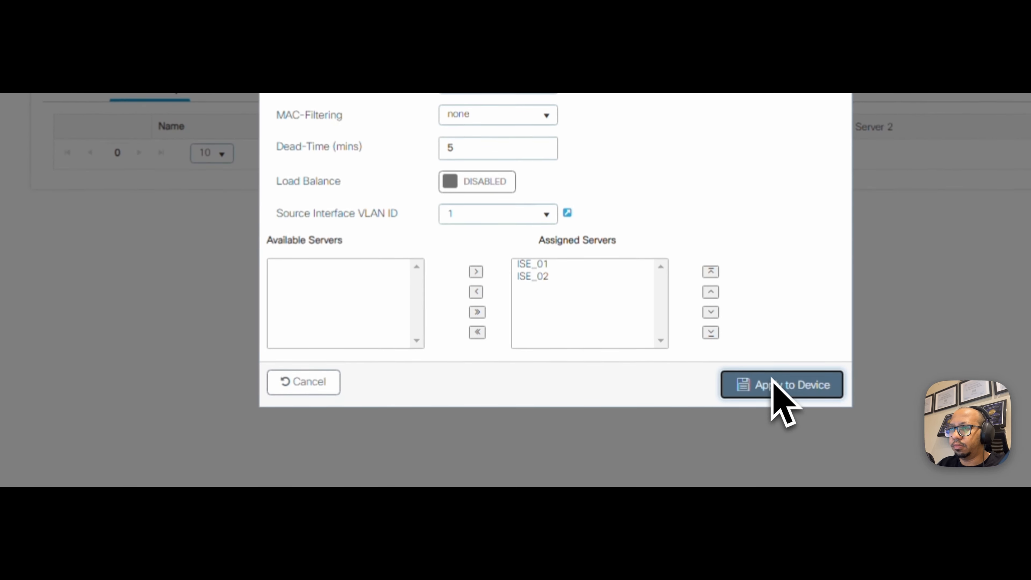
click(775, 398)
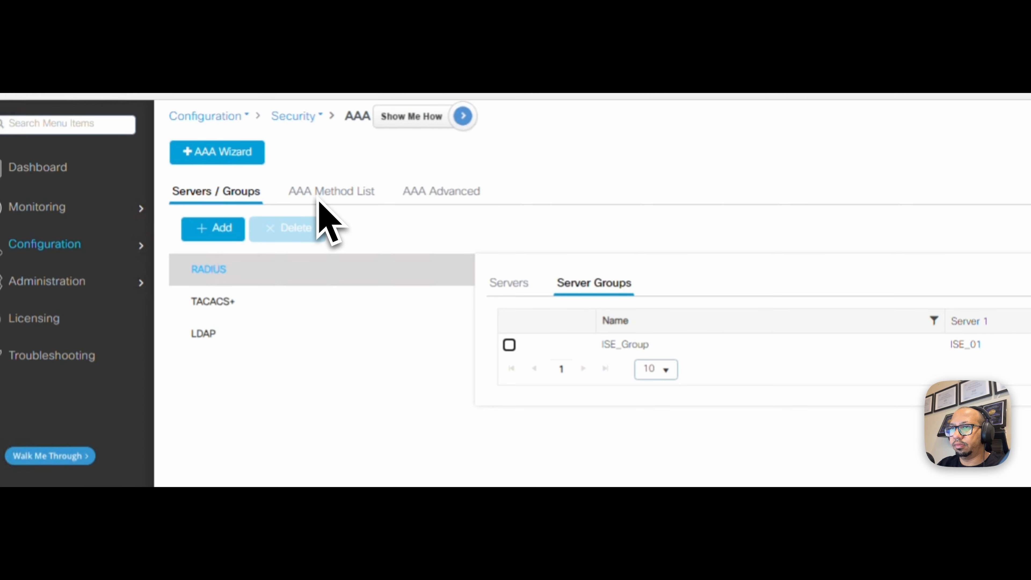
- Add authorization list ISE_Authoriz, type network, with ISE_Group assigned, and apply it
click(311, 196)
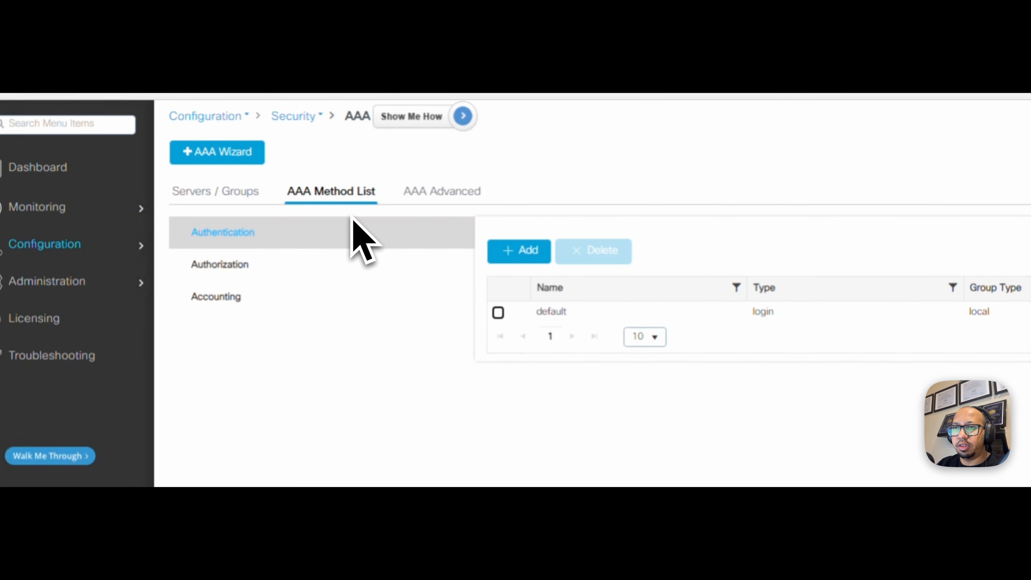
click(273, 265)
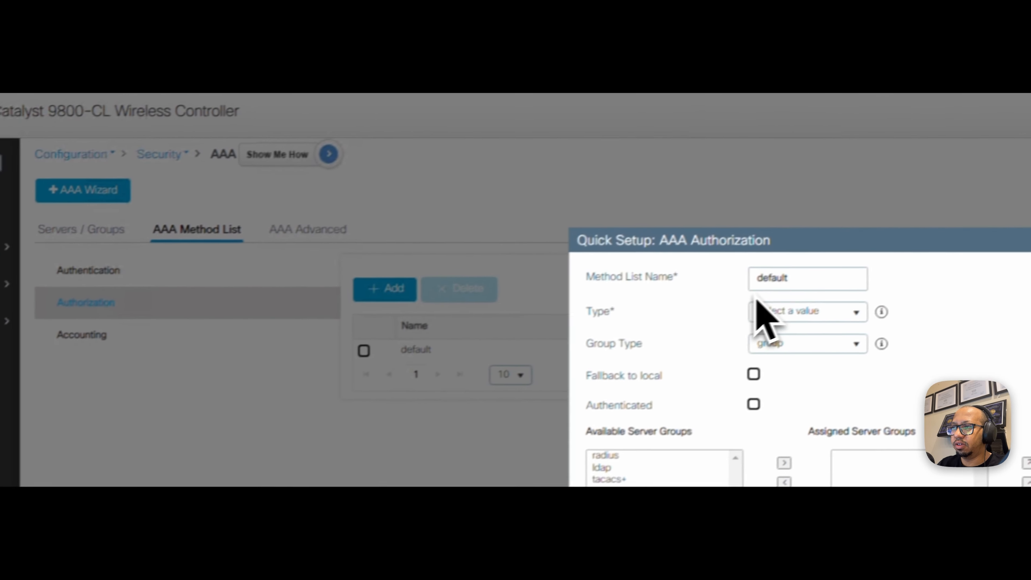
drag(769, 289, 389, 286)
text(ISE_)
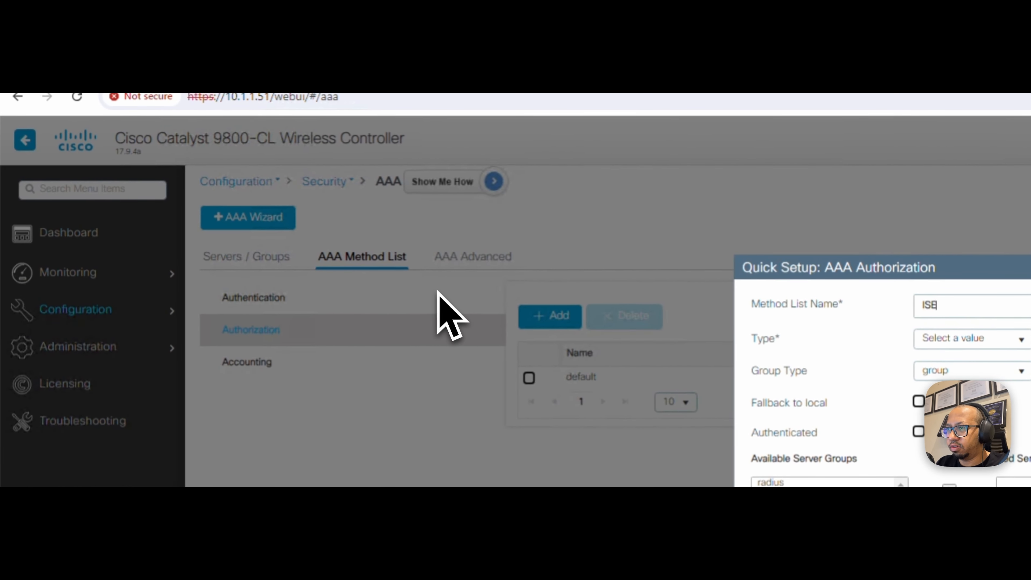
text(Authoriz)
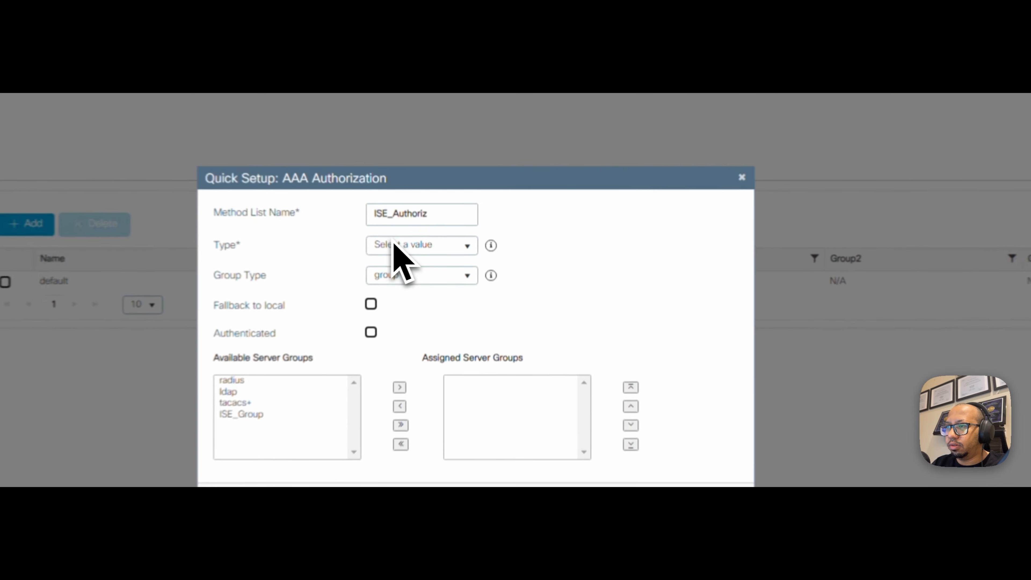
click(392, 243)
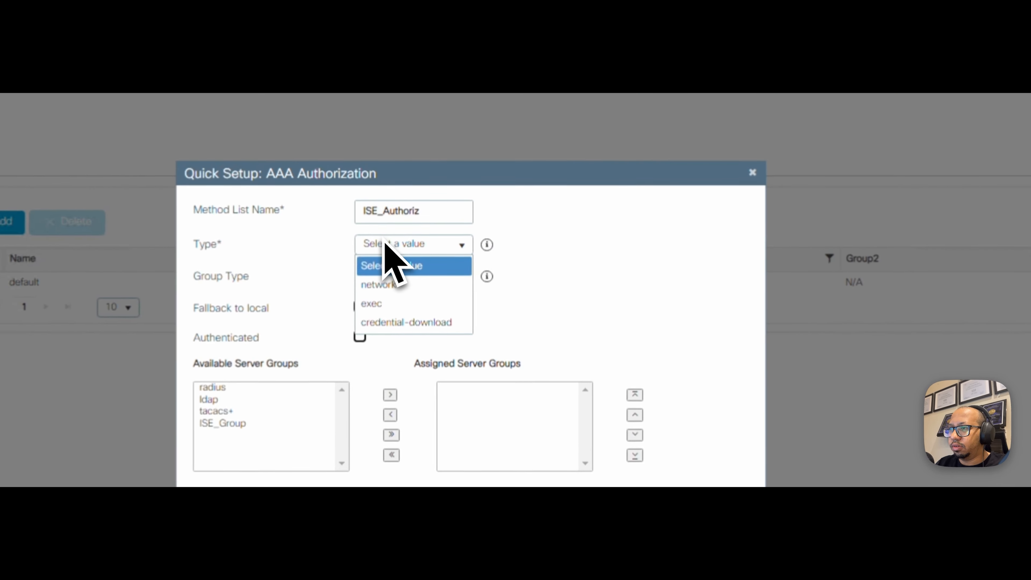
click(430, 285)
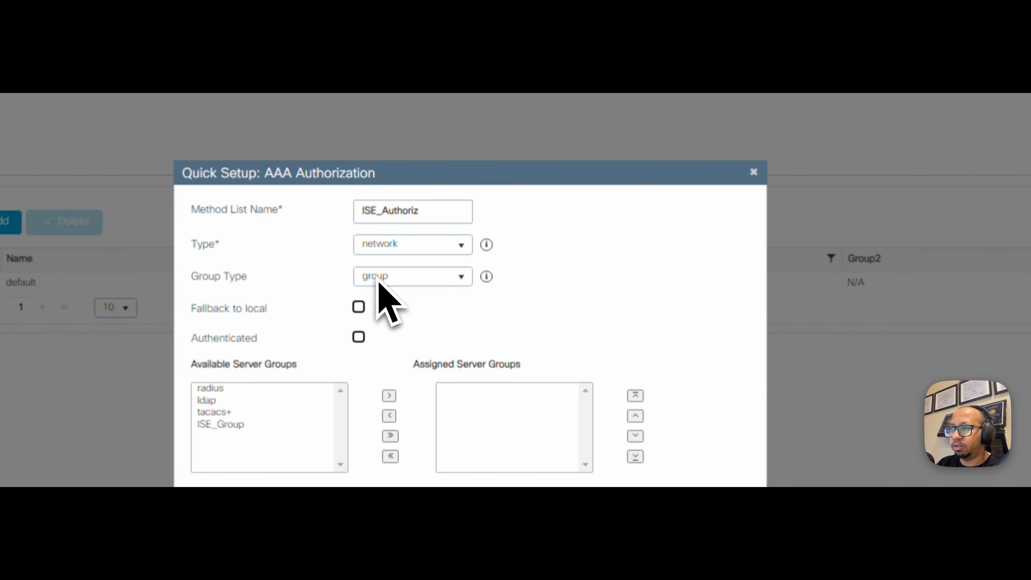
click(220, 424)
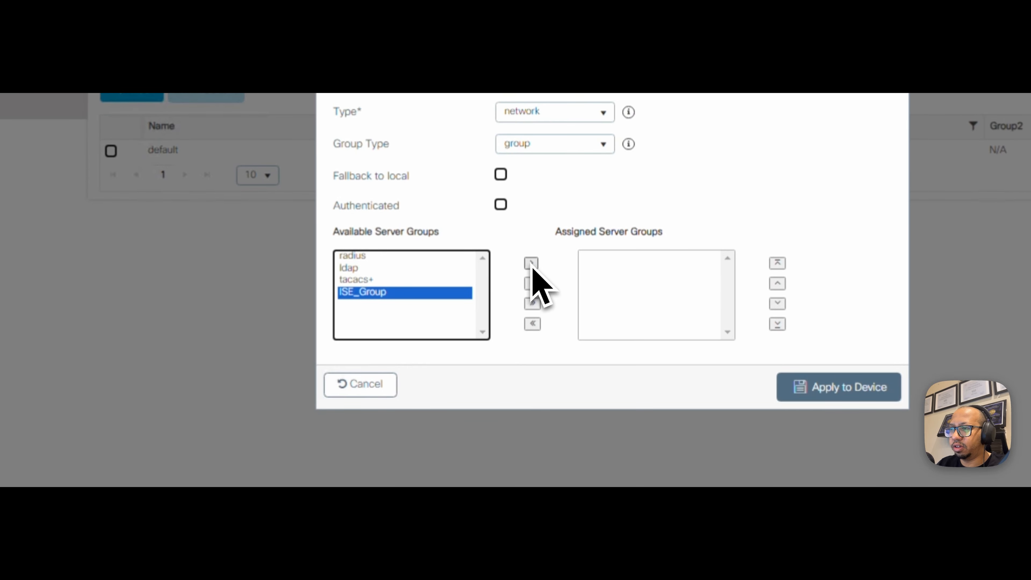
click(532, 265)
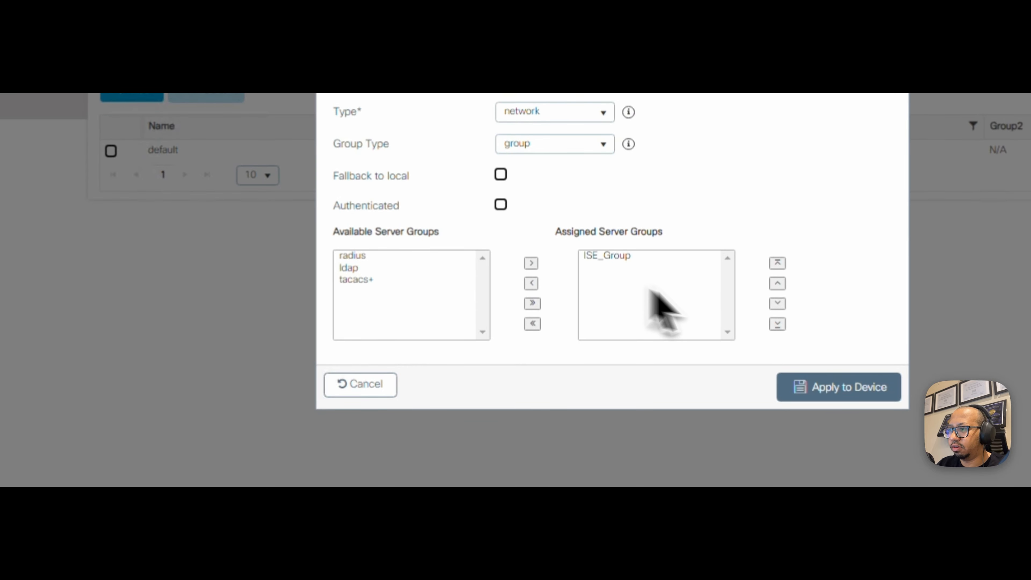
click(808, 386)
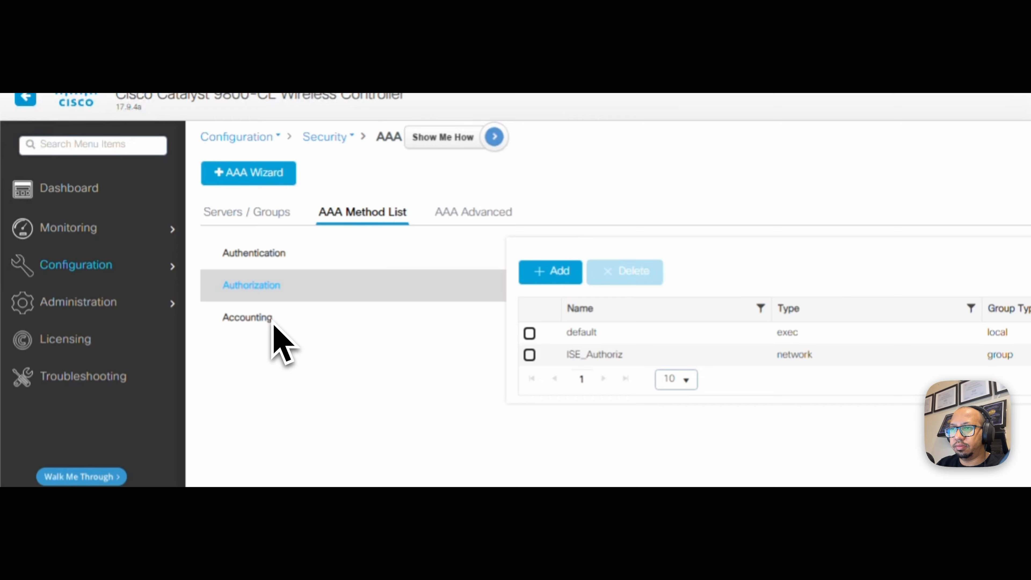
click(272, 325)
- Add accounting list ISE_Acc, type identity, with ISE_Group assigned, and apply it
click(540, 285)
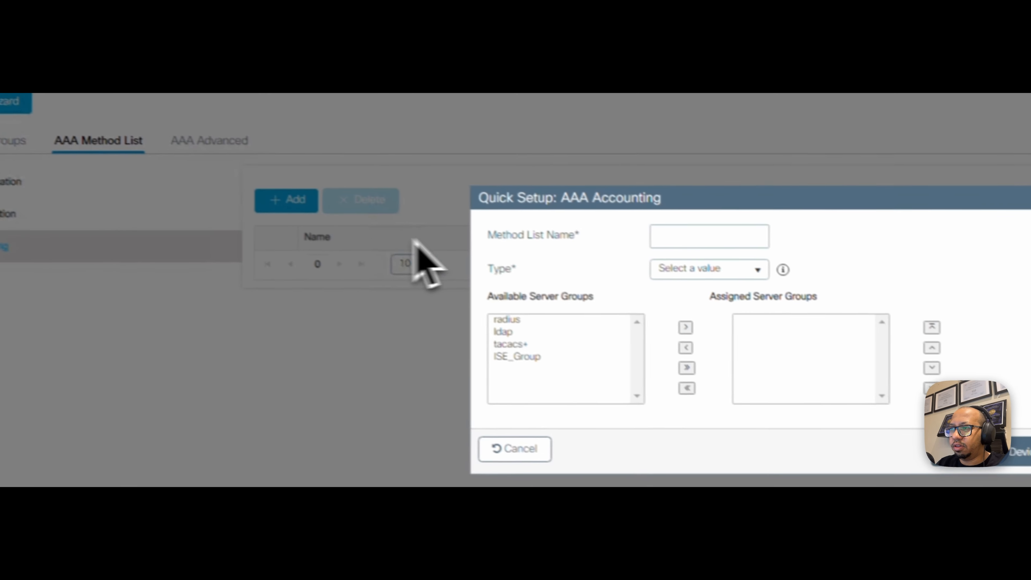
click(690, 244)
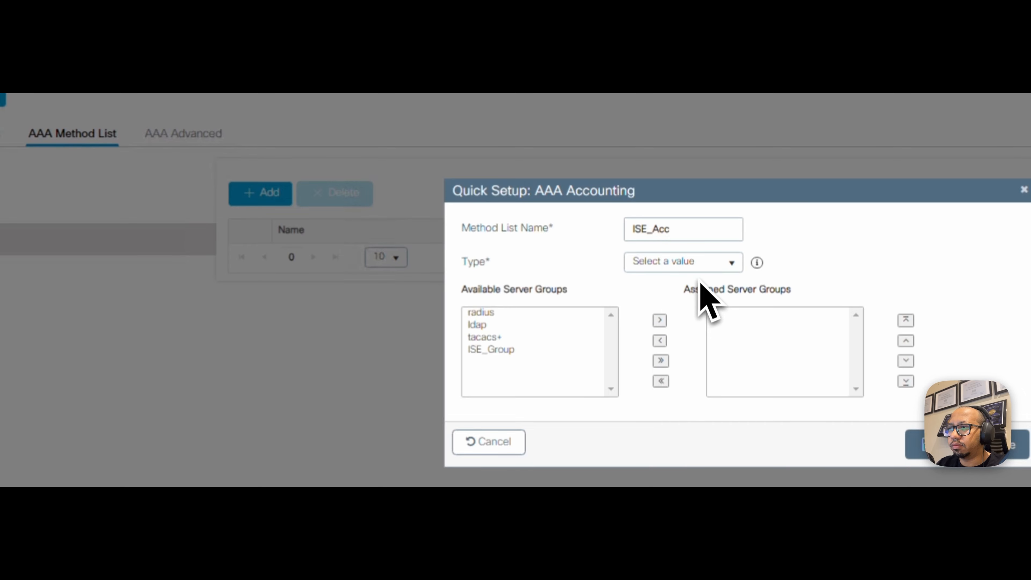
click(697, 262)
click(697, 321)
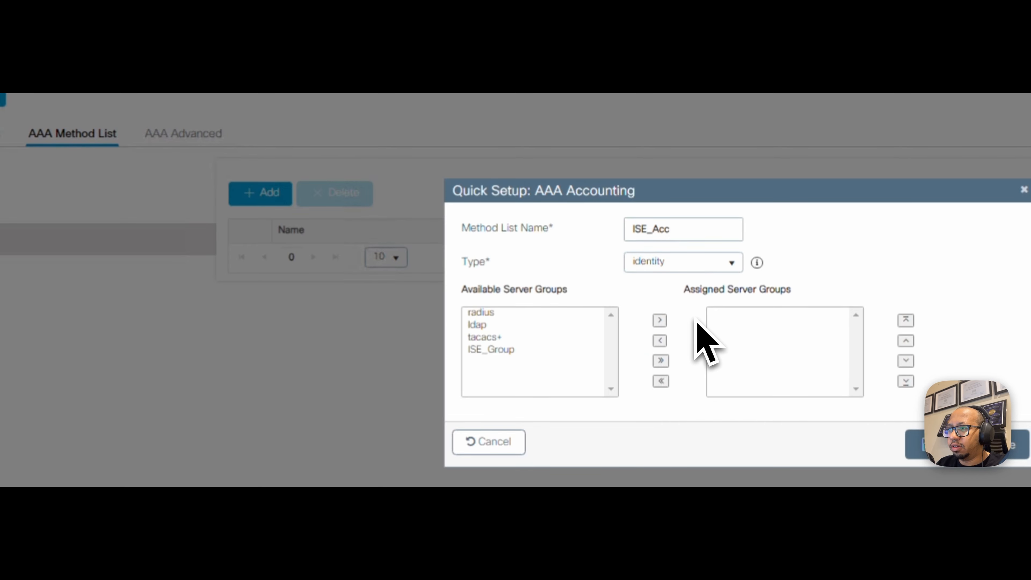
click(581, 350)
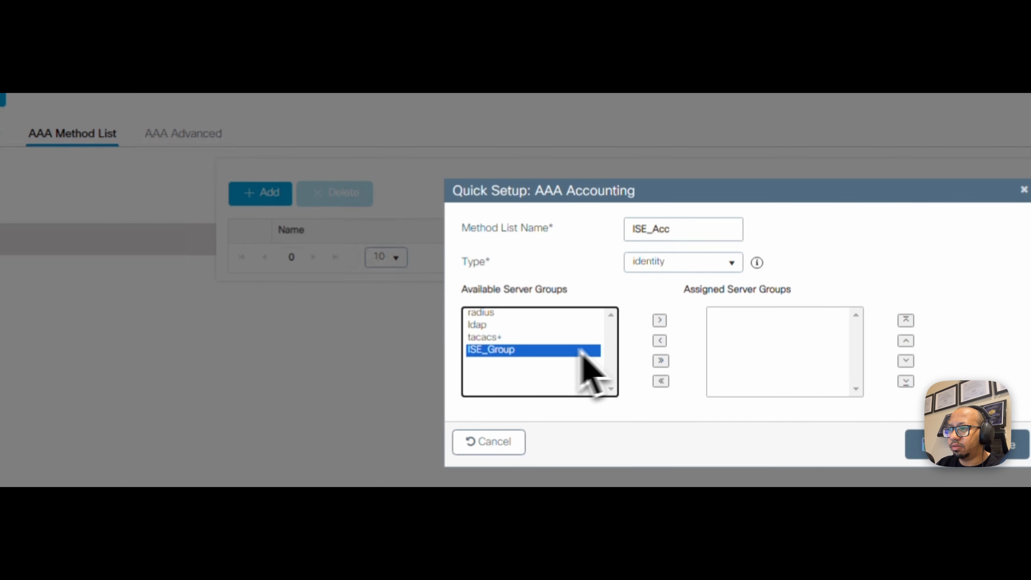
click(660, 321)
click(933, 444)
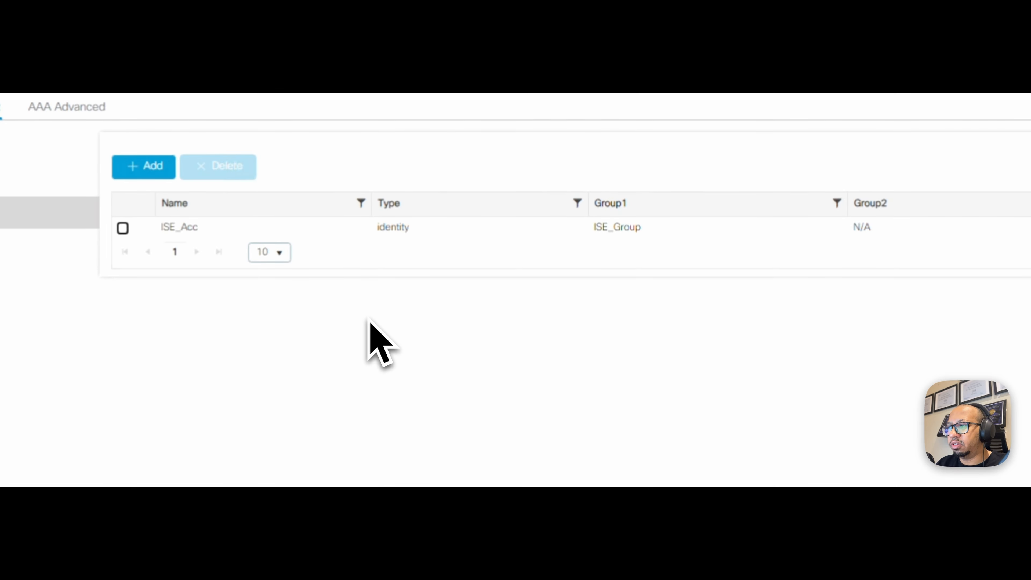
- Add a WLAN with profile name and SSID IPSENSEI-iPSK and show its Security settings
click(145, 156)
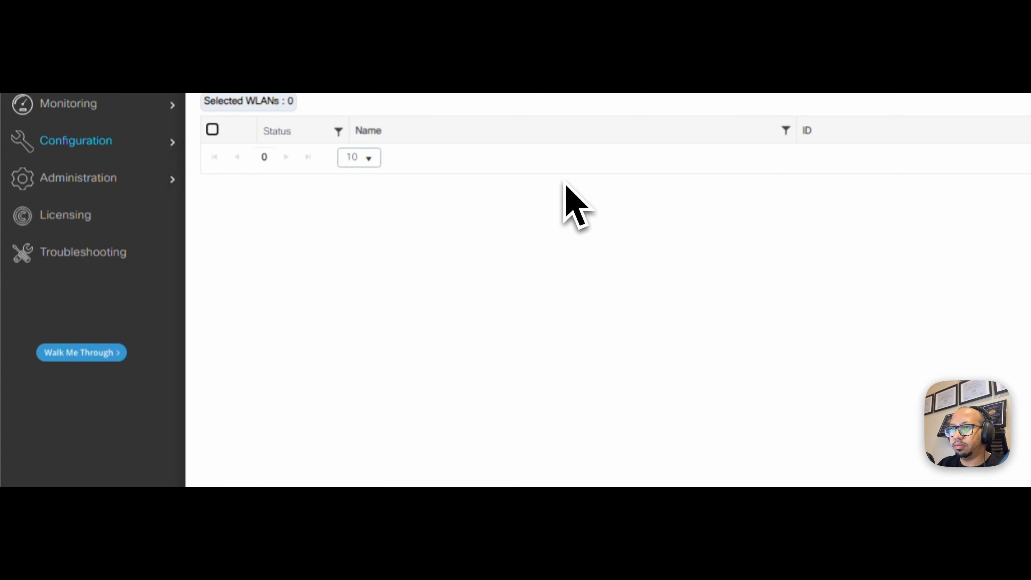
click(261, 200)
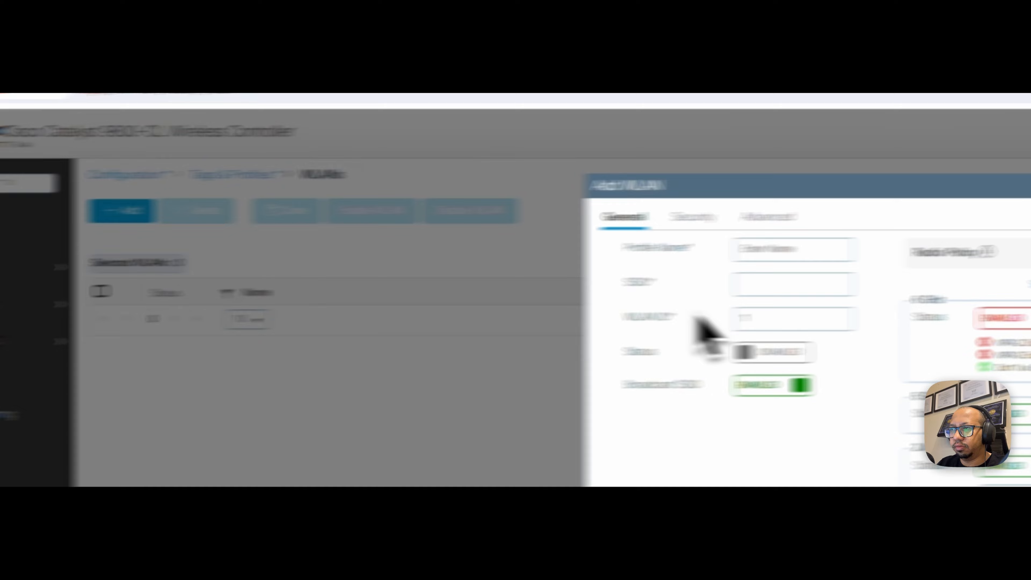
click(886, 238)
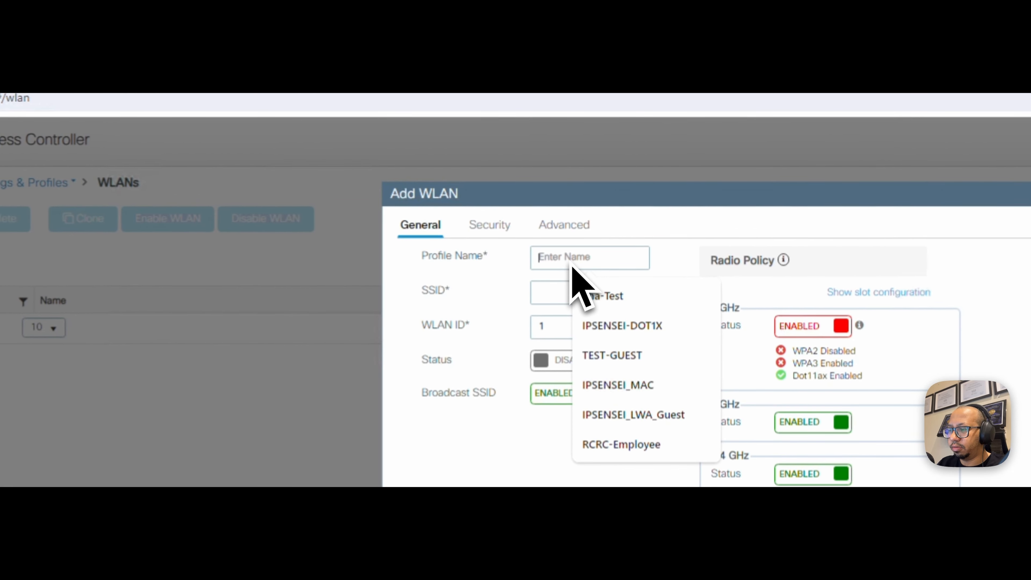
text(IPSENSEI)
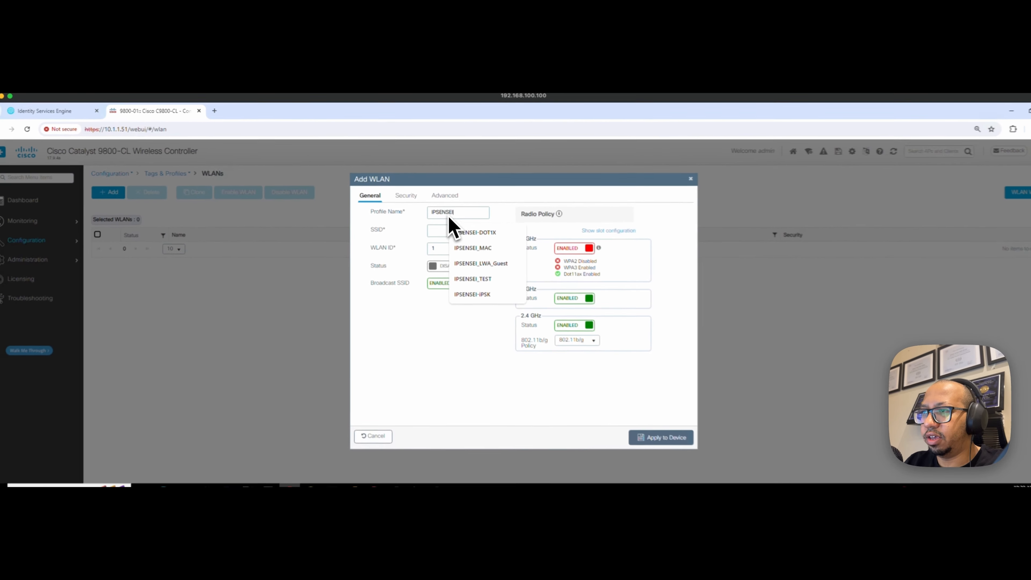
text(-iPSK)
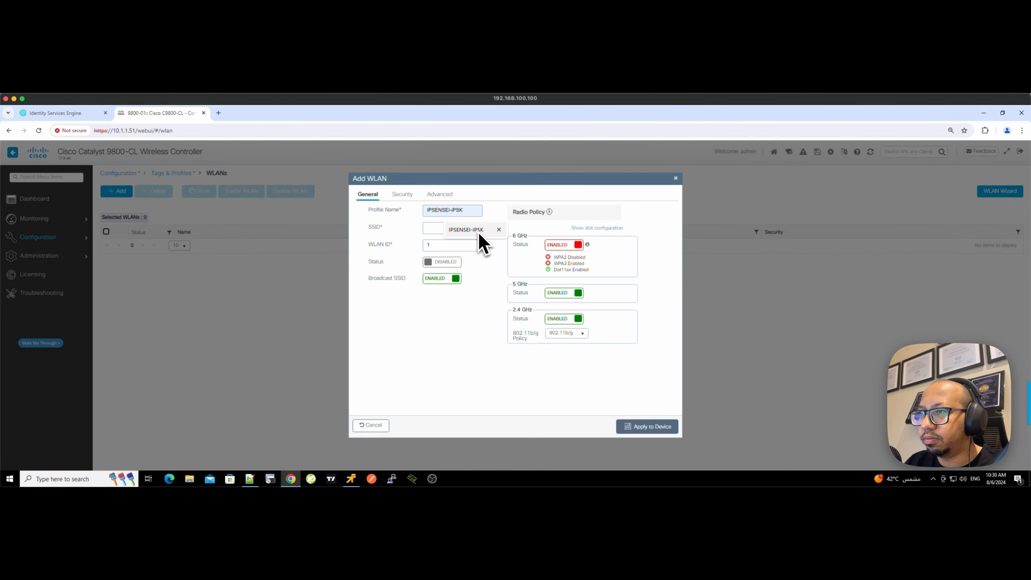
click(479, 233)
key(Tab)
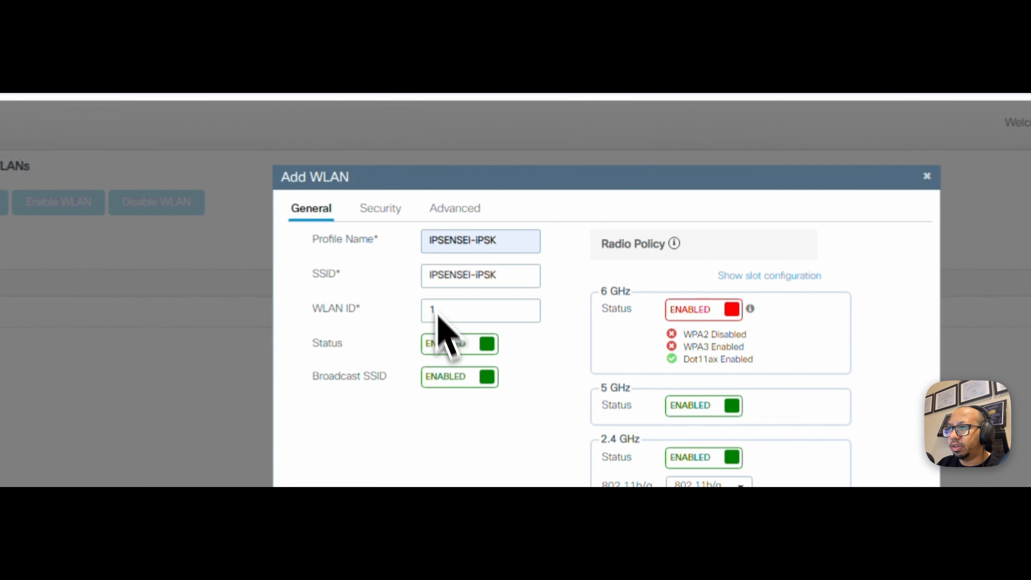
click(394, 215)
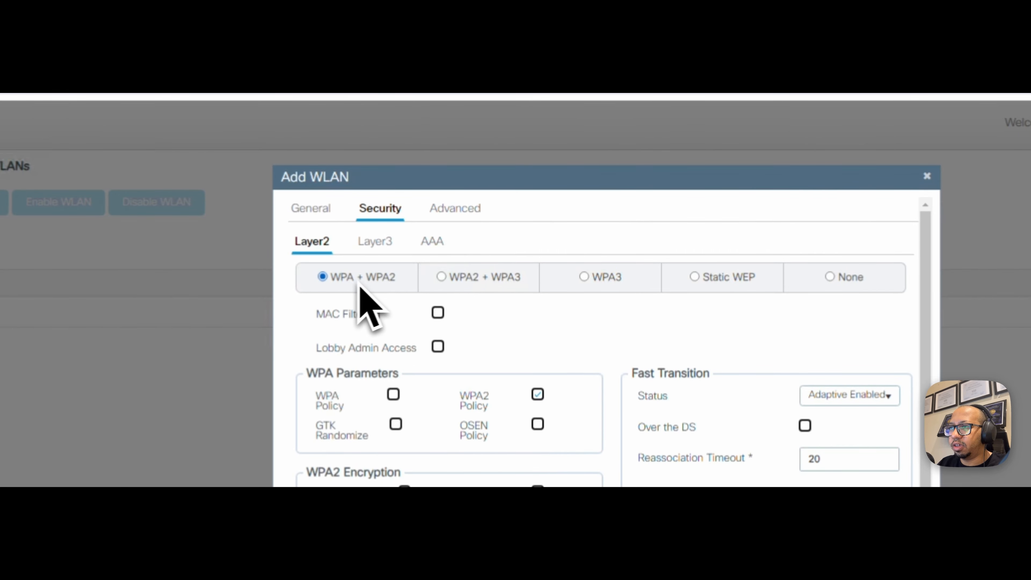
- Enable MAC filtering on the WLAN using the ISE_Authoriz authorization list
click(438, 314)
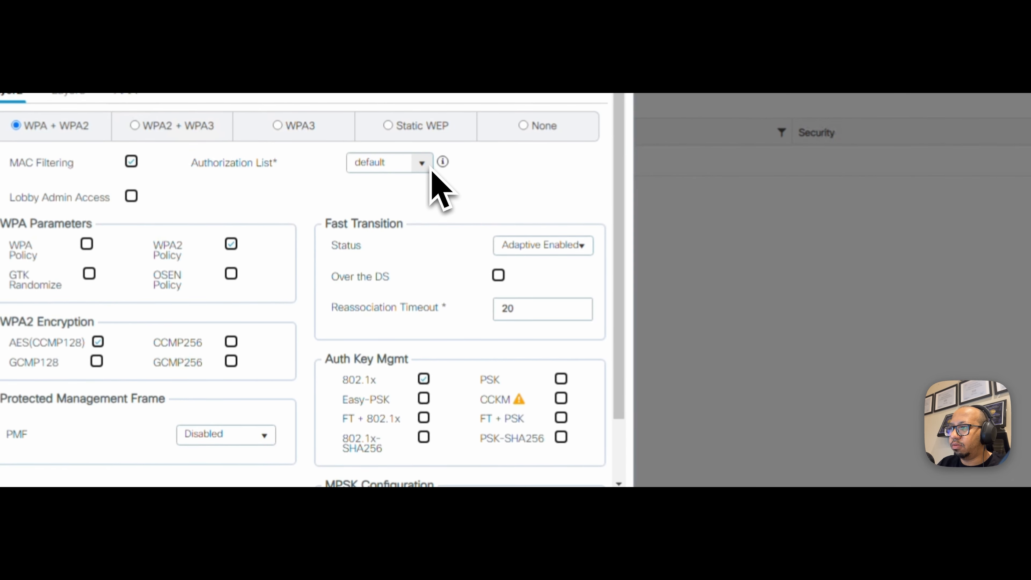
click(386, 209)
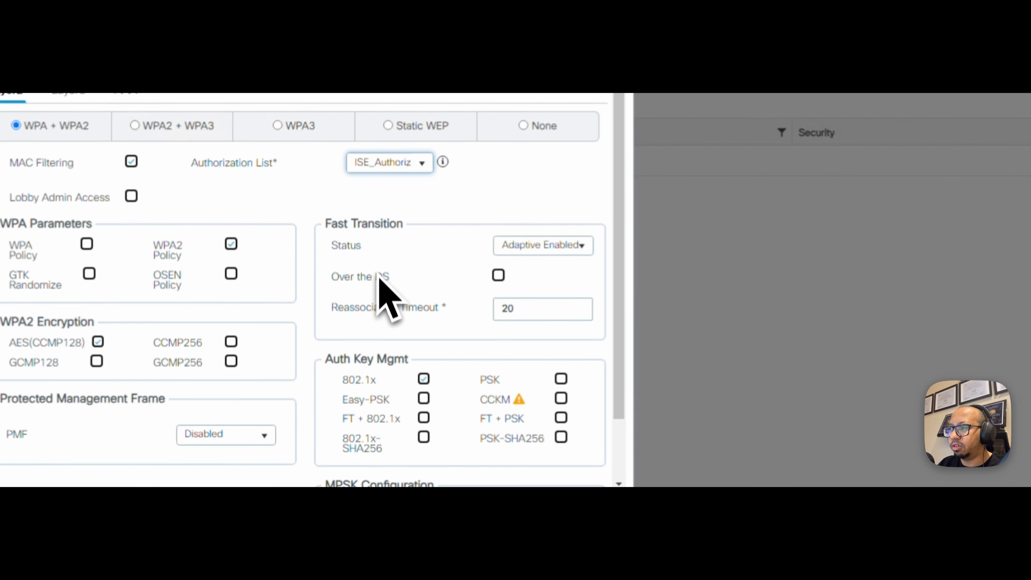
scroll(379, 280, down, 2)
scroll(413, 332, up, 2)
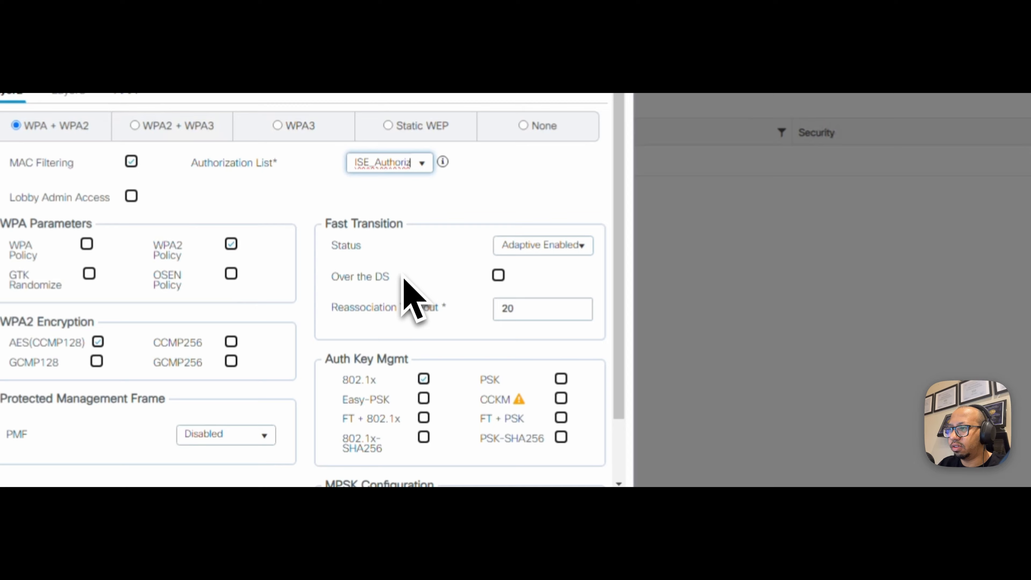
scroll(412, 299, down, 1)
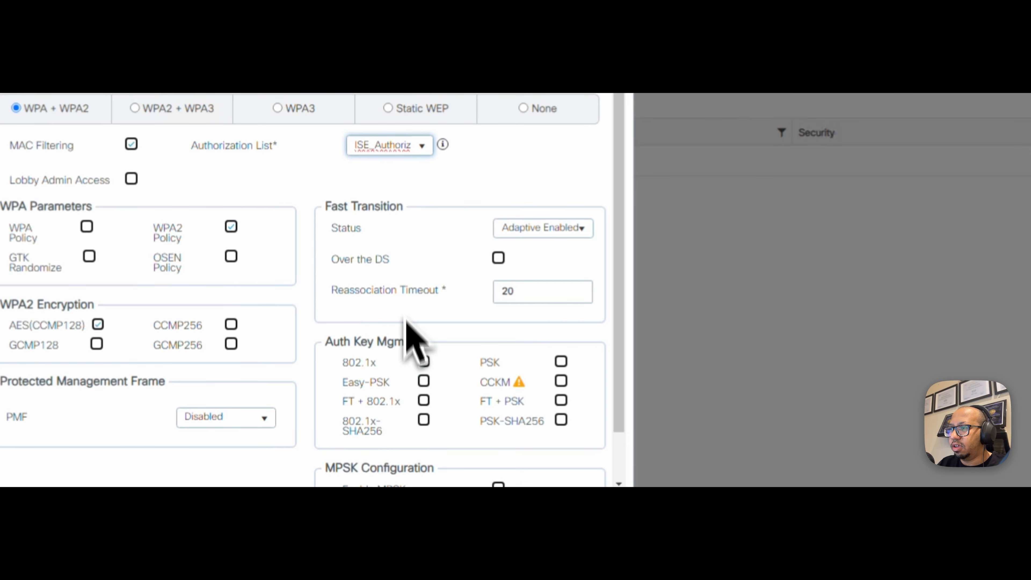
- Replace 802.1x key management with PSK and enter the pre-shared key
click(421, 363)
scroll(413, 402, down, 3)
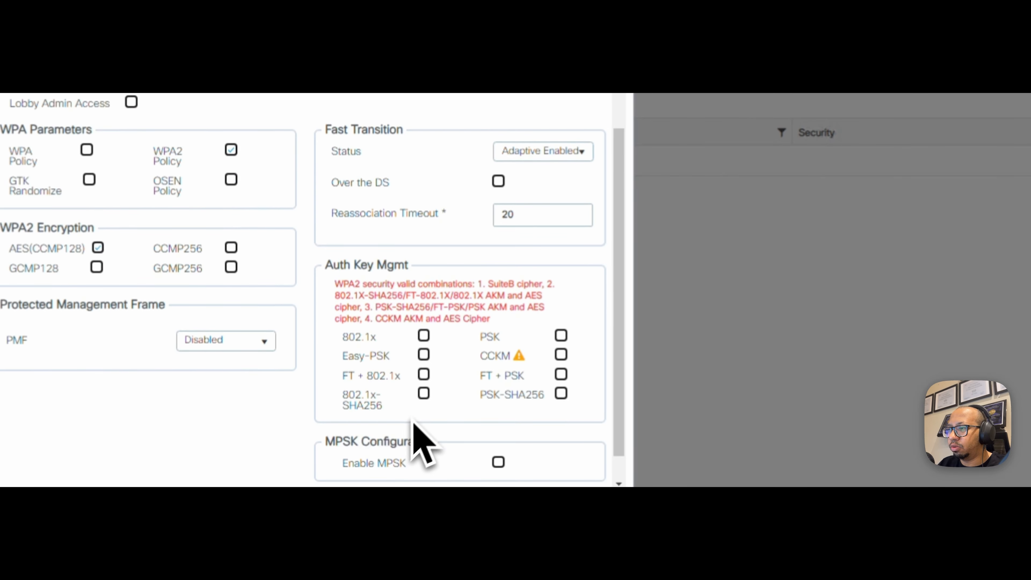
mouse_move(518, 356)
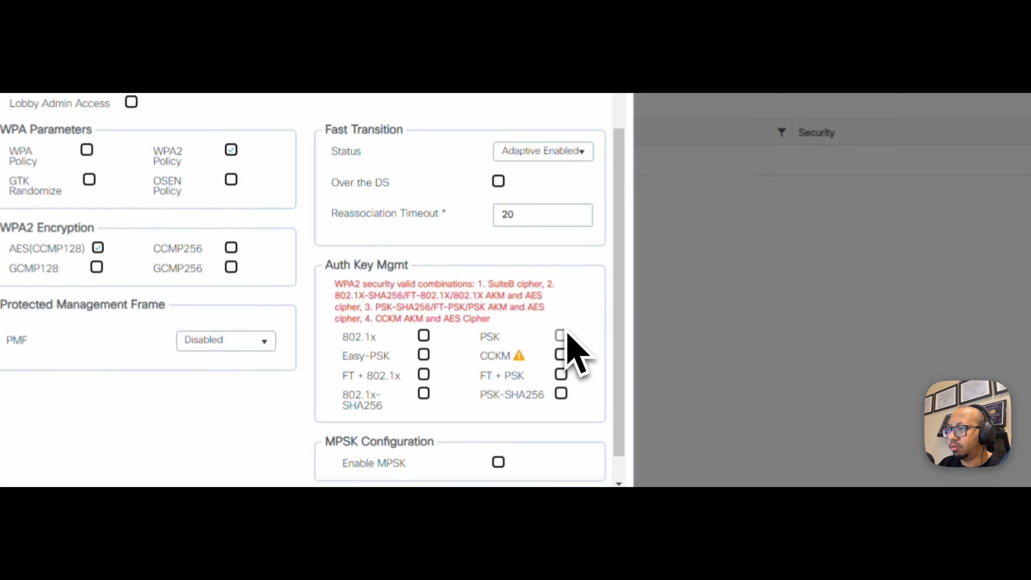
click(562, 335)
click(528, 438)
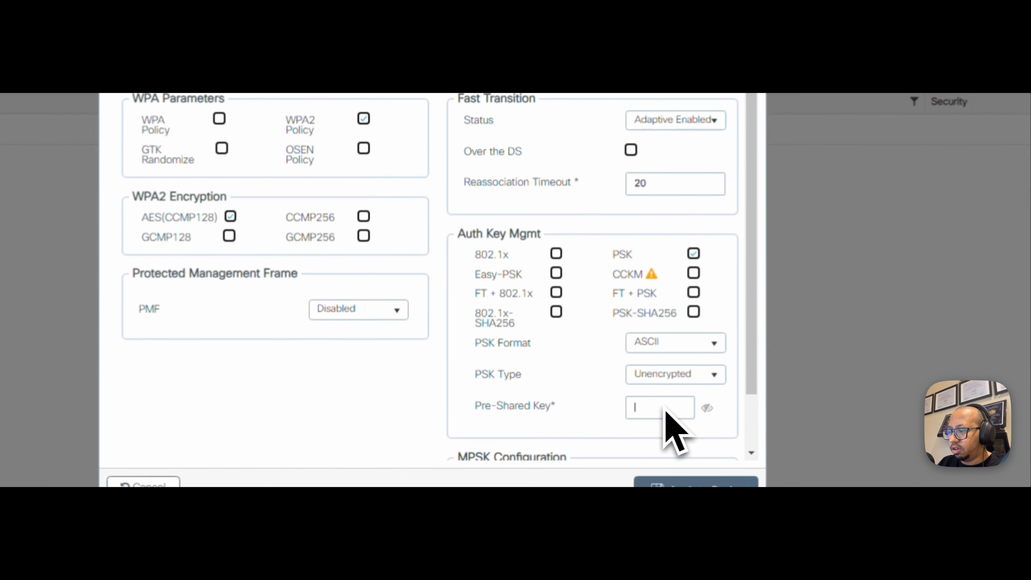
text(•••)
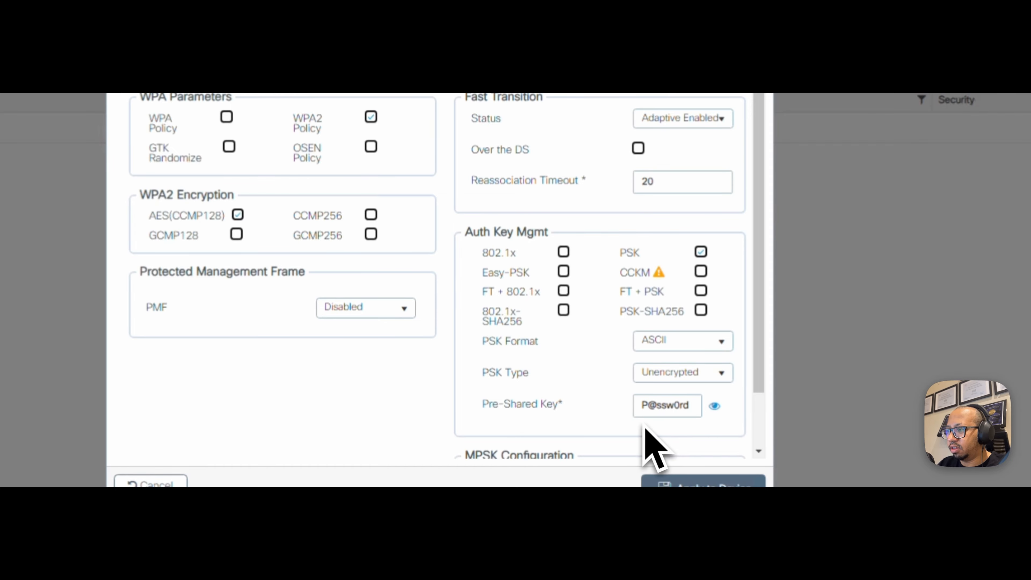
scroll(656, 439, down, 2)
scroll(333, 300, up, 3)
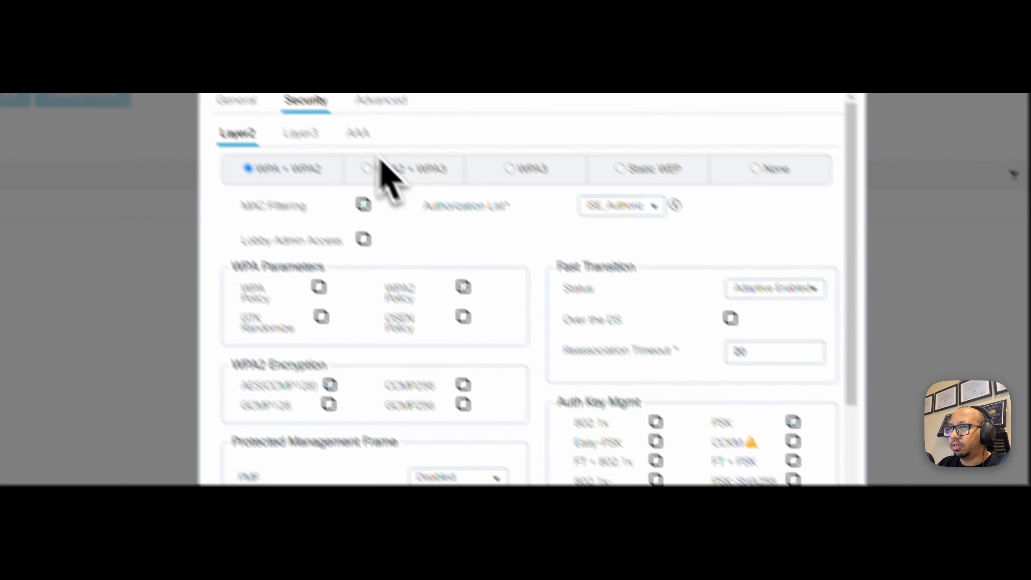
- Set P2P Blocking Action to Allow Private Group and apply the IPSENSEI-iPSK WLAN
click(381, 100)
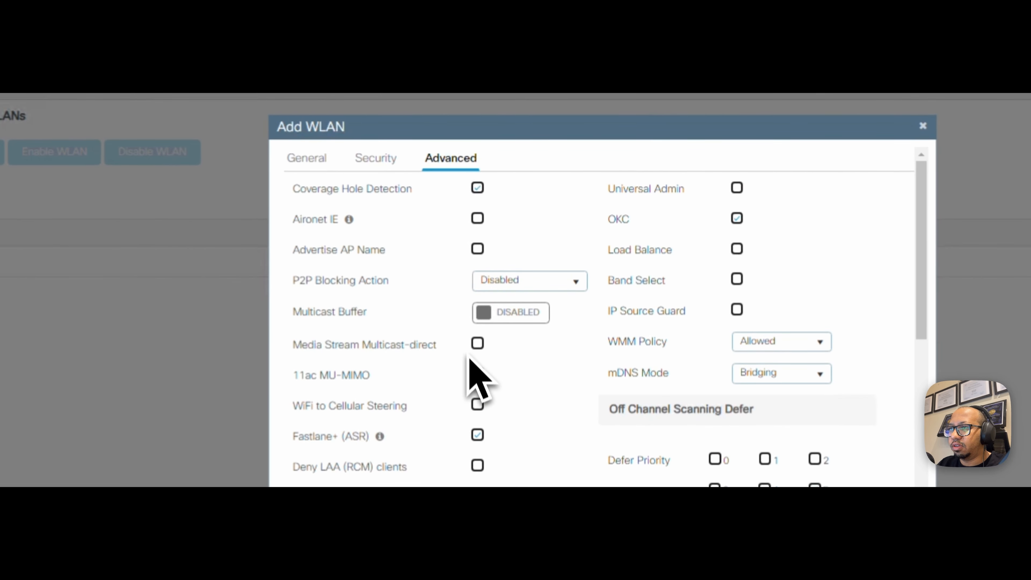
click(577, 284)
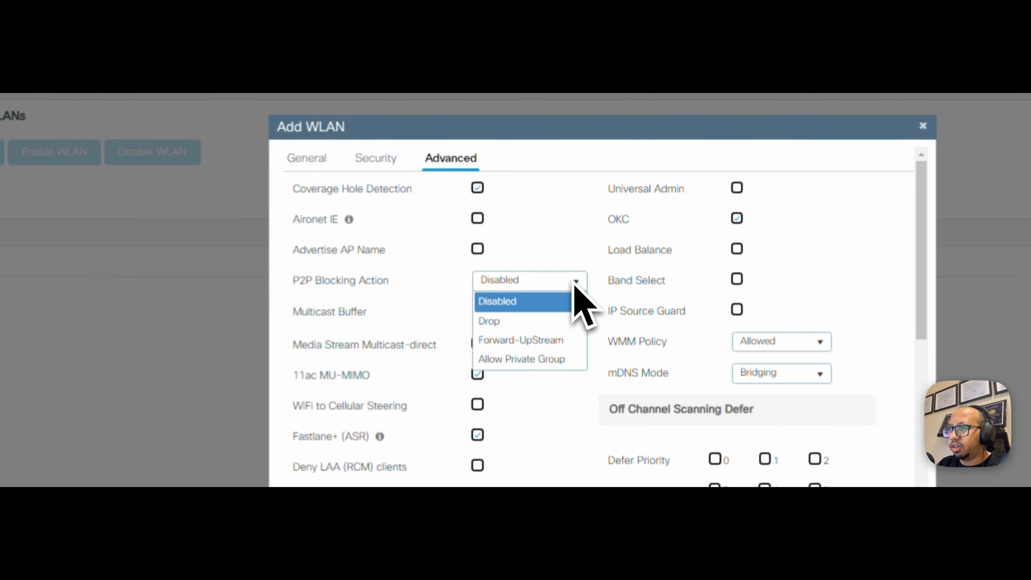
click(566, 366)
scroll(575, 392, down, 5)
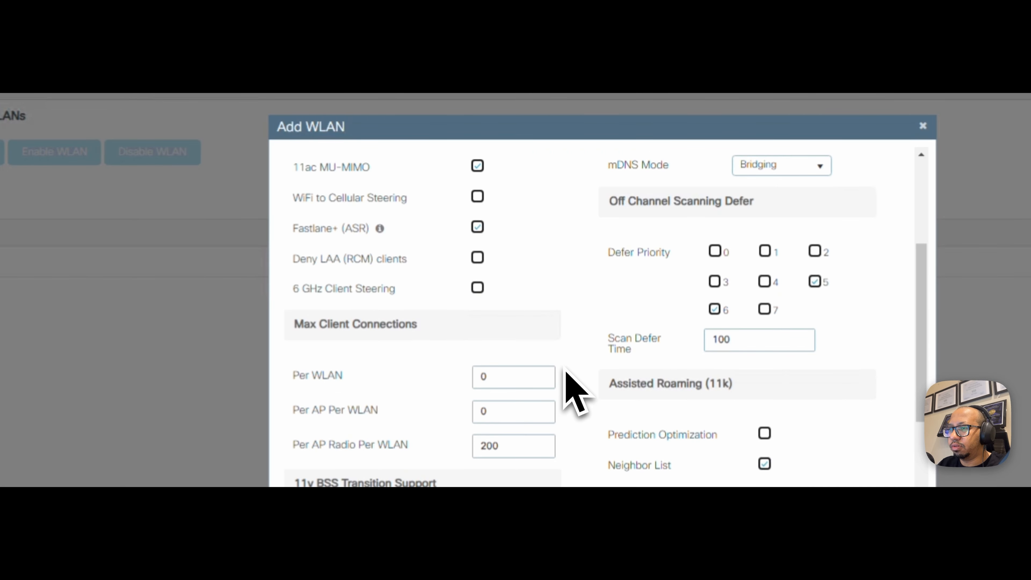
scroll(568, 371, down, 10)
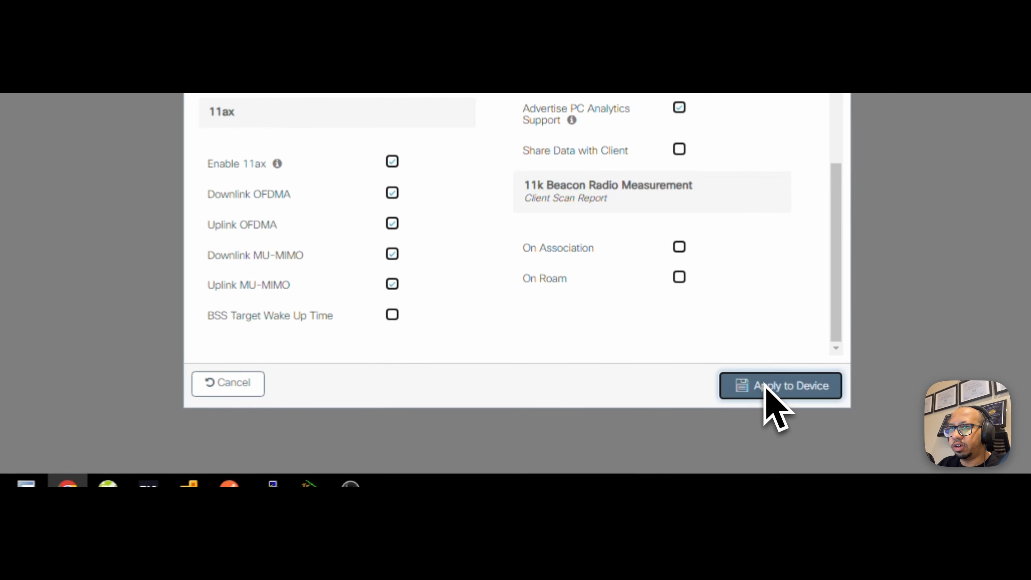
click(764, 408)
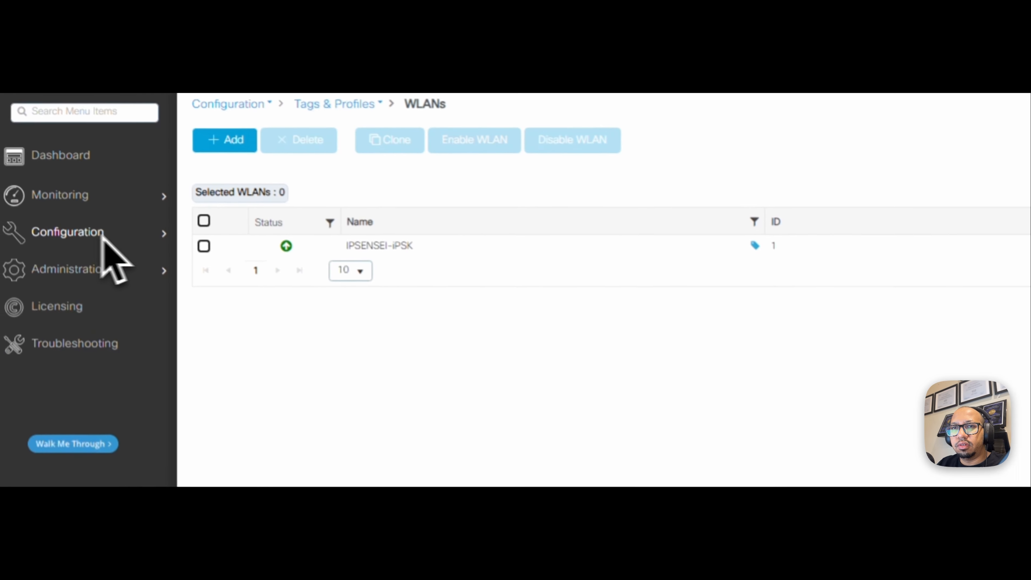
click(39, 190)
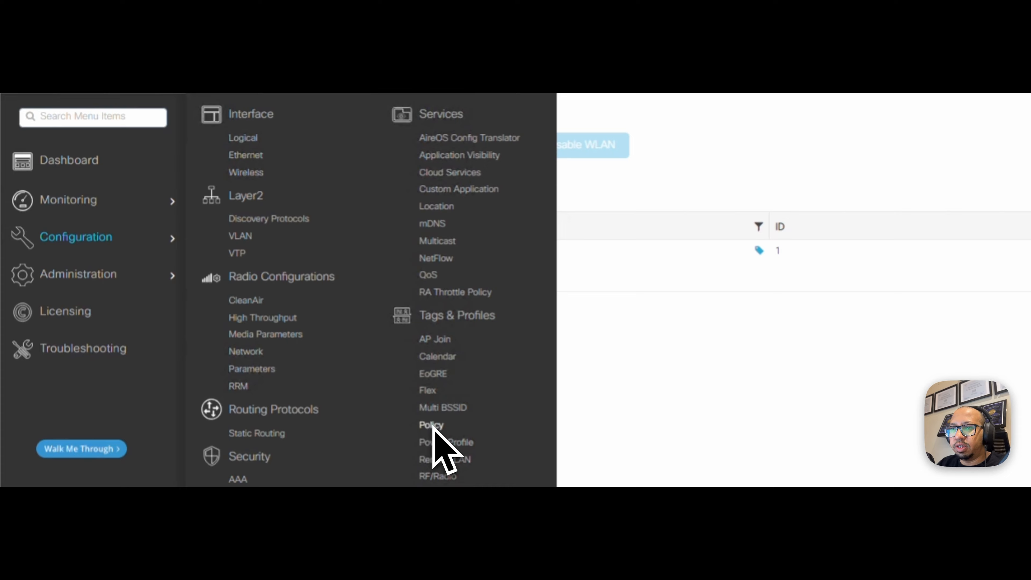
- Add a policy profile named IPSENSEI-iPSK with its status enabled
click(432, 426)
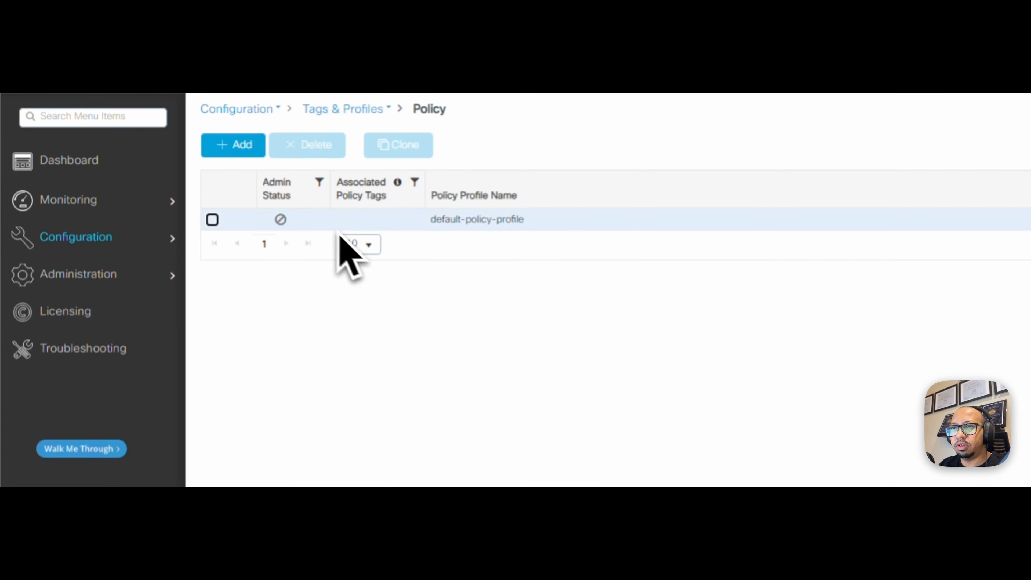
click(238, 147)
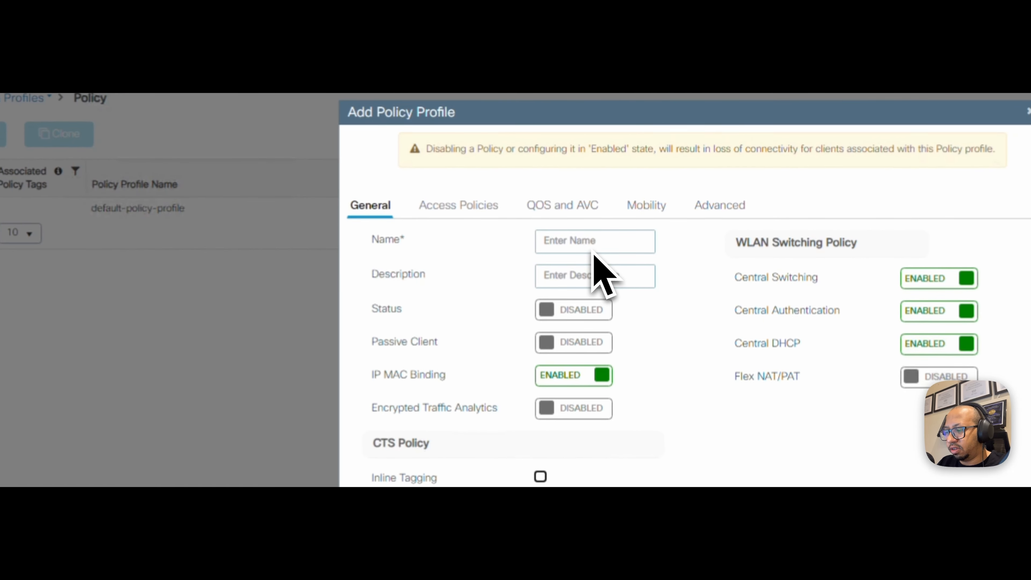
text(IPSENSEI-IPSK)
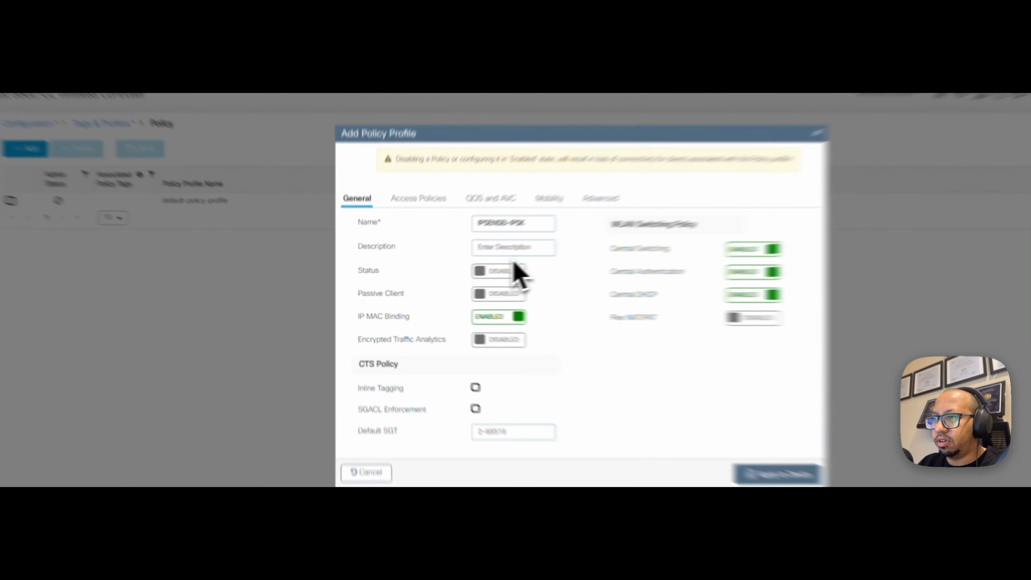
click(467, 280)
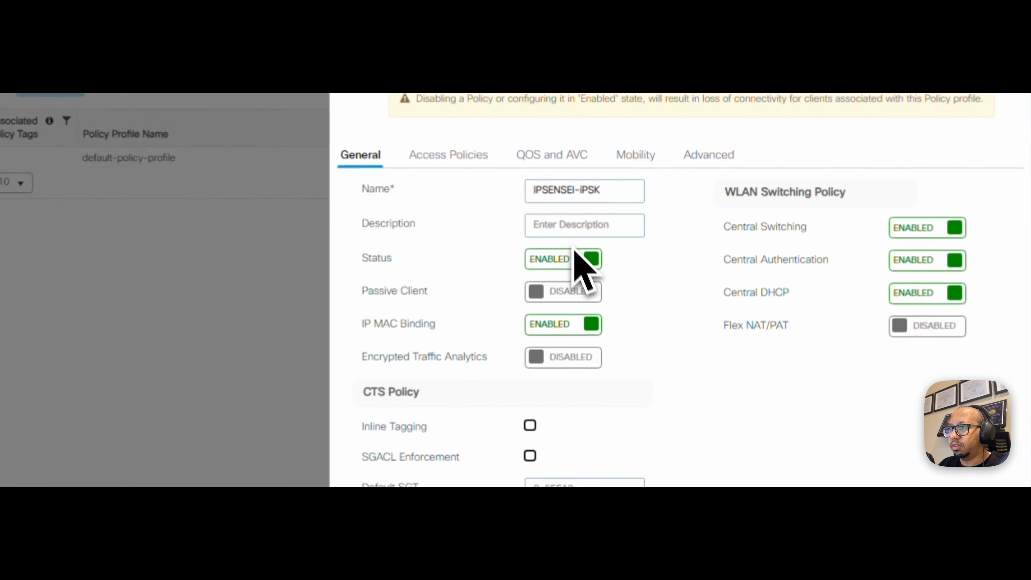
- Give the policy profile VLAN0011 and the ISE_Acc accounting list, then apply it
click(450, 158)
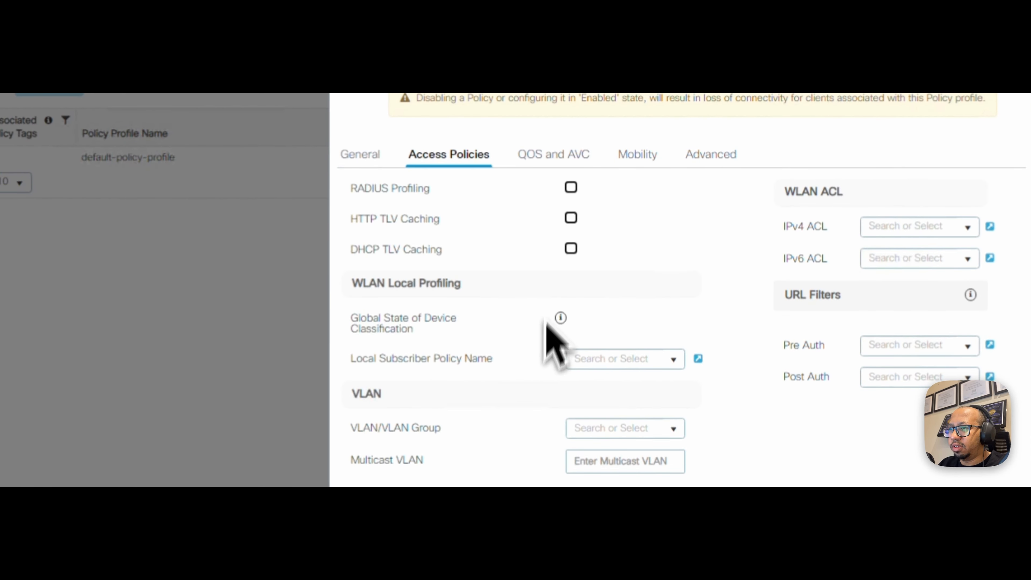
click(672, 429)
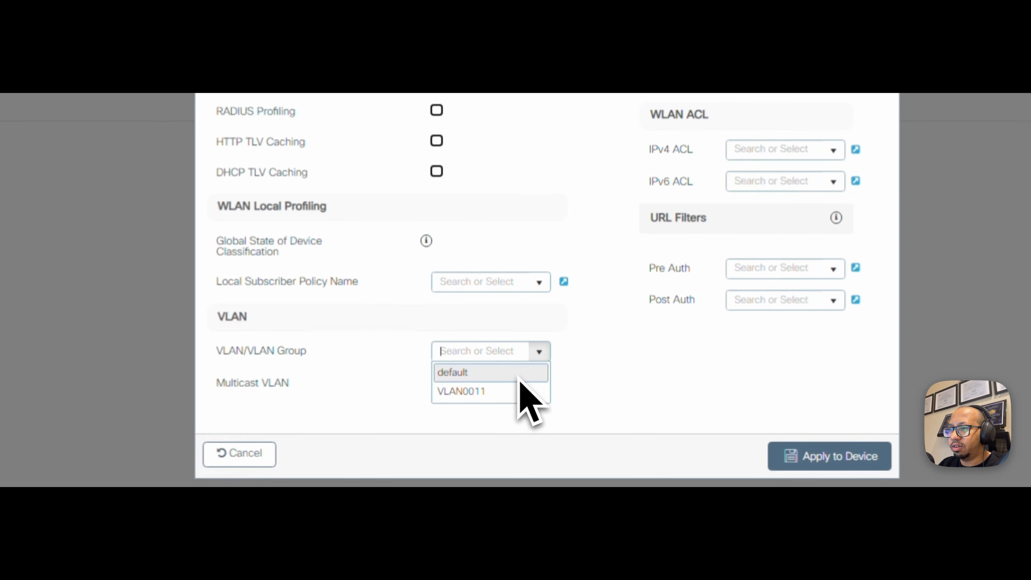
click(517, 392)
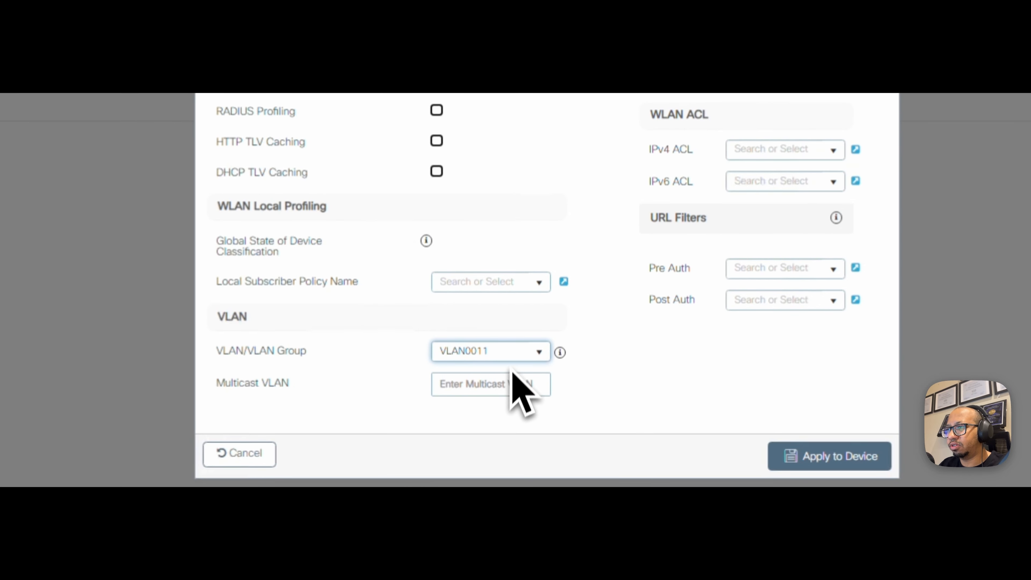
click(577, 83)
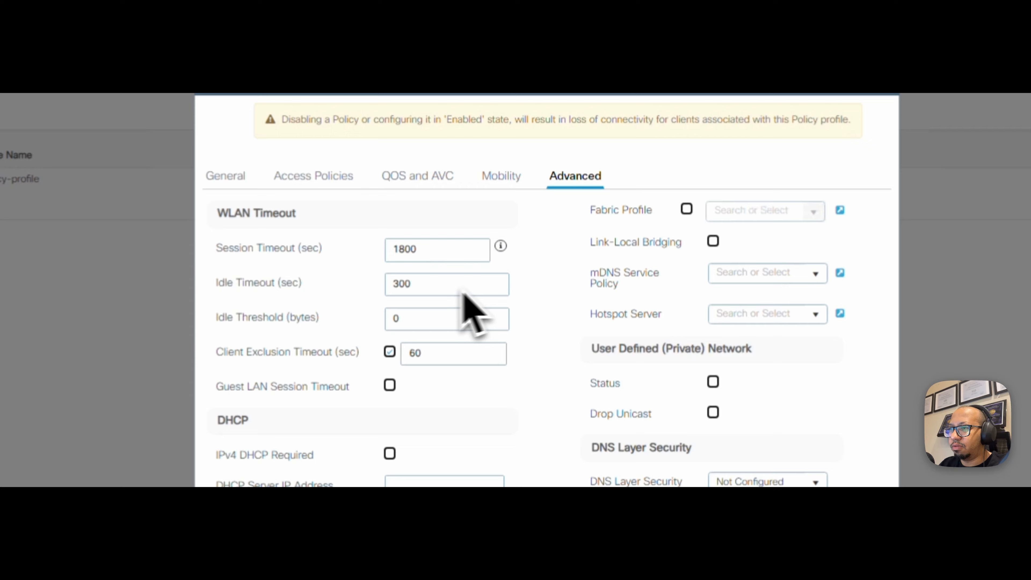
scroll(463, 292, down, 10)
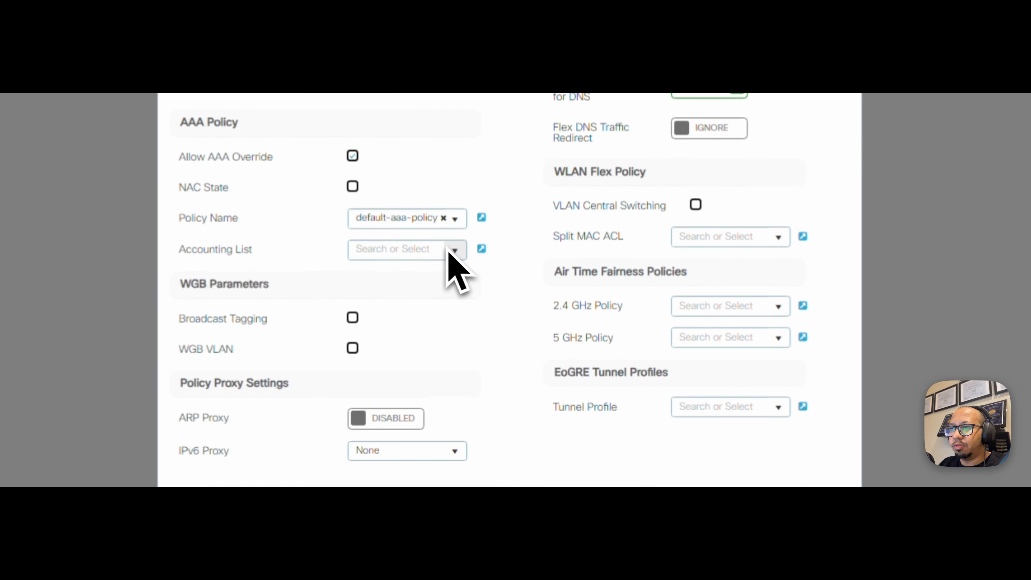
click(418, 269)
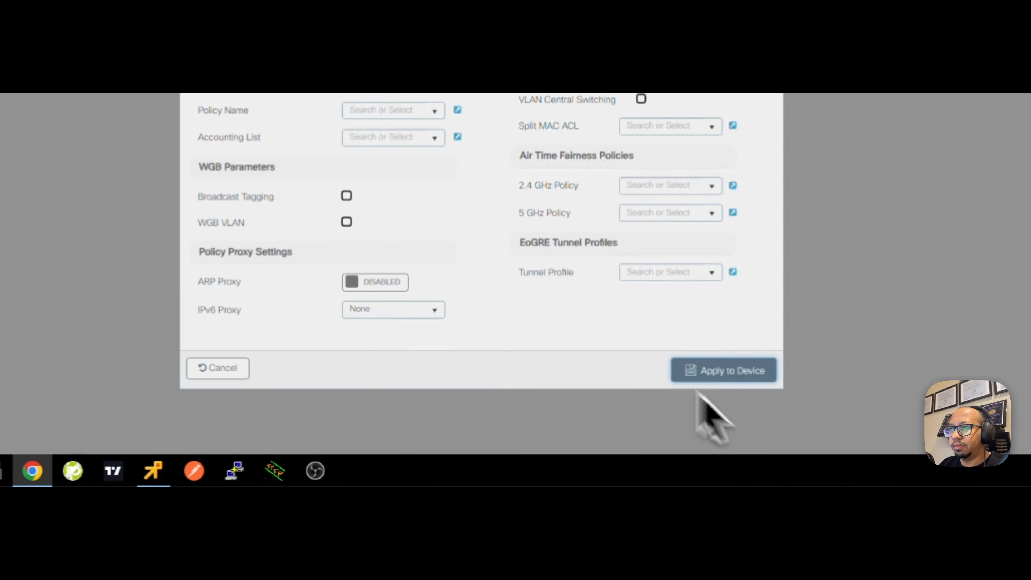
click(765, 435)
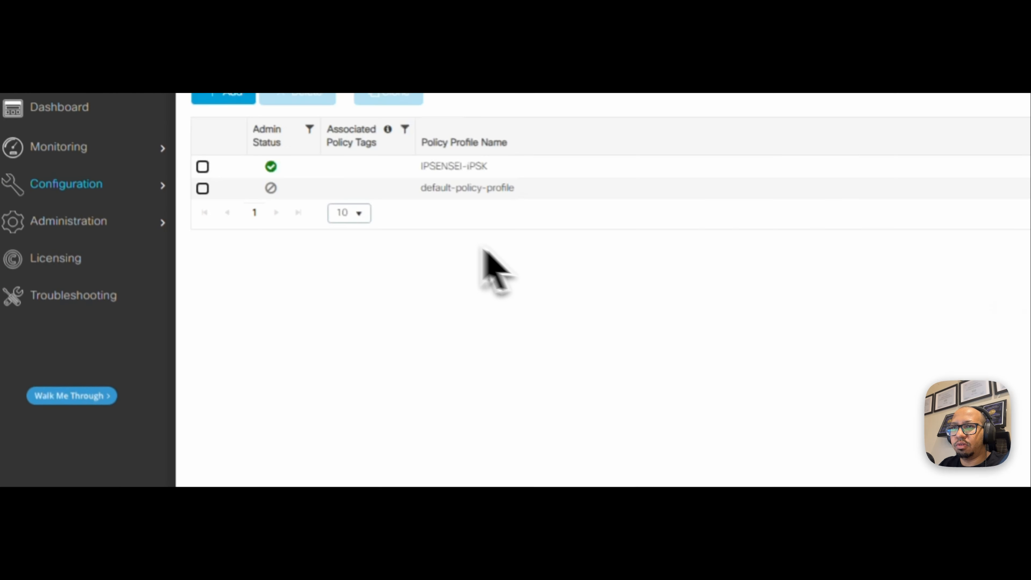
- Start a new policy tag named IPSK-TAG
mouse_move(167, 180)
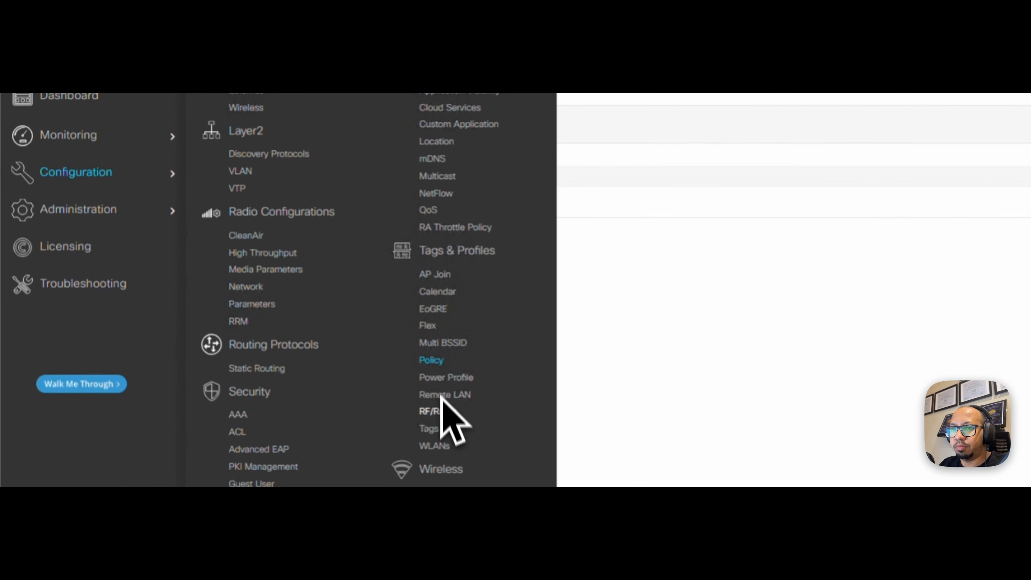
click(431, 428)
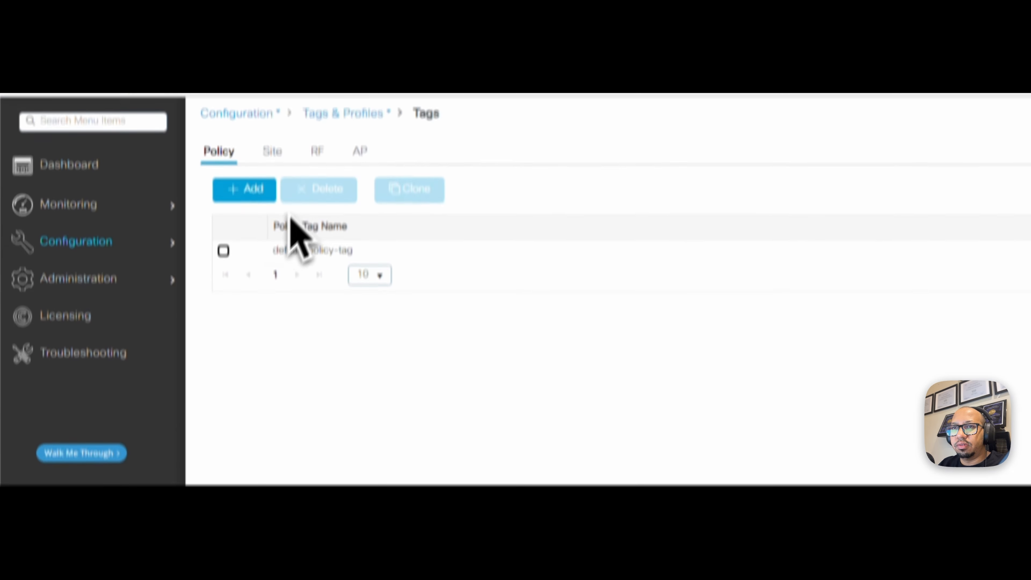
click(261, 198)
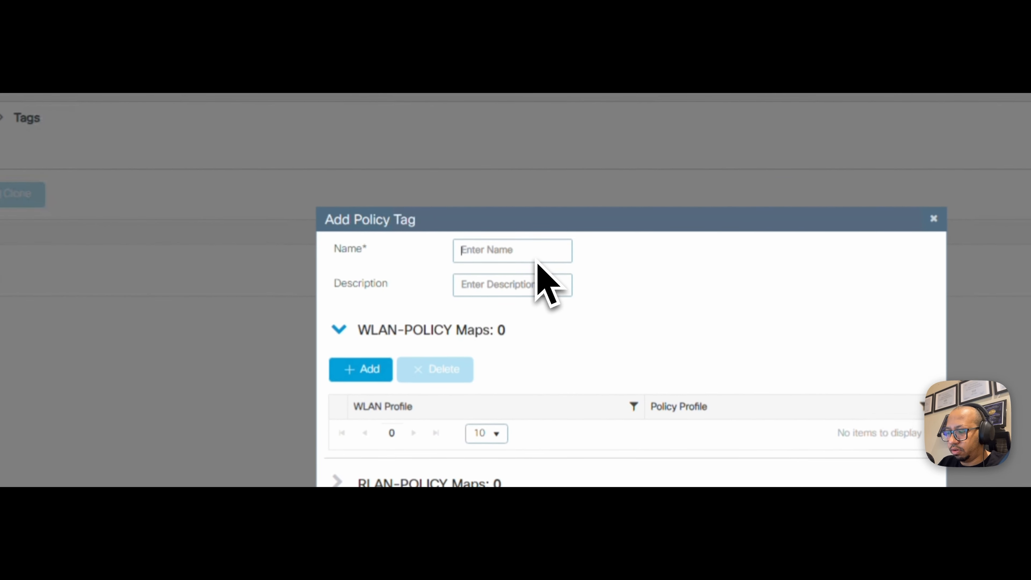
text(IPSK-TAG)
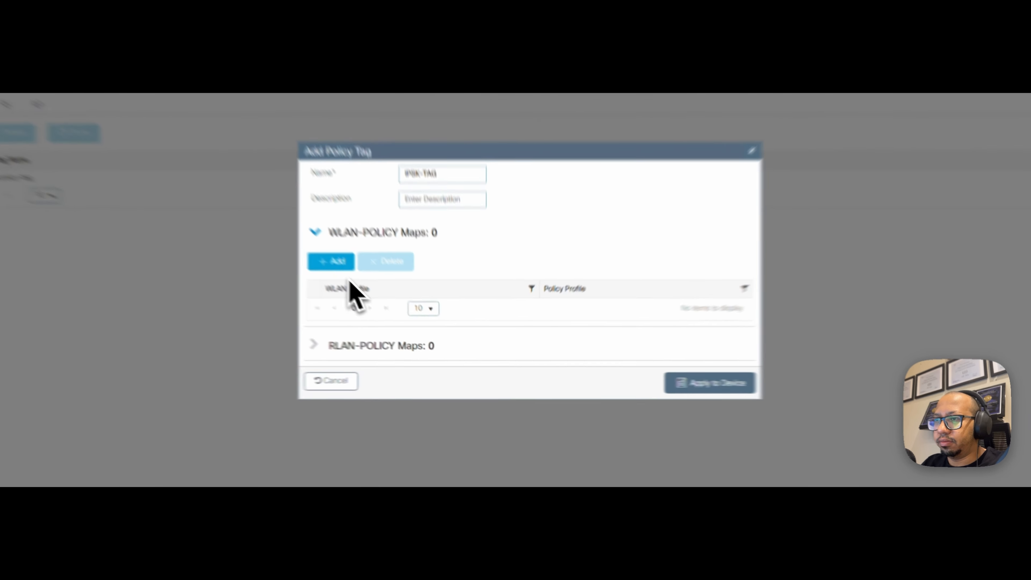
- Map WLAN IPSENSEI-iPSK to policy profile IPSENSEI-iPSK in the tag and apply it
click(380, 298)
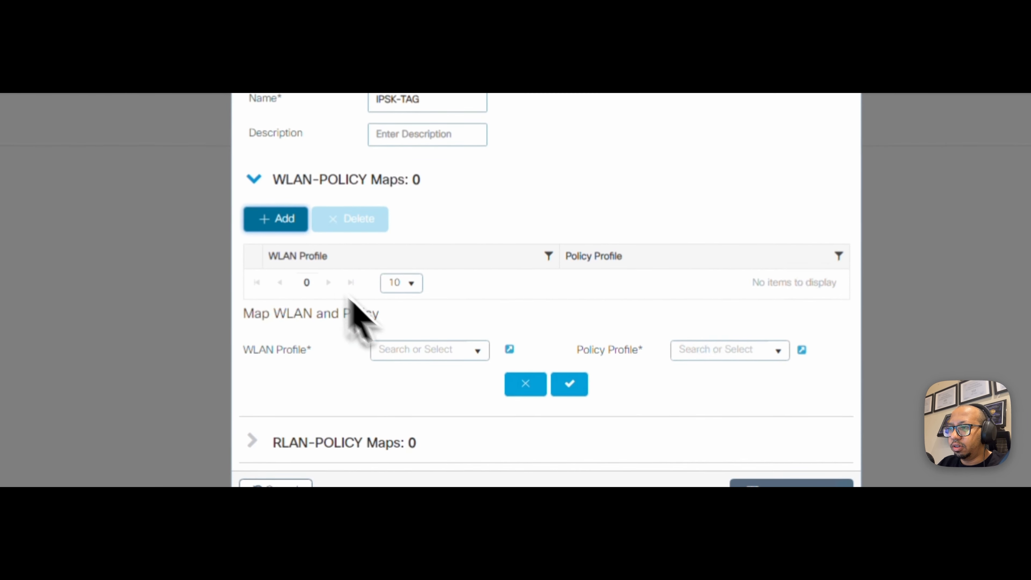
click(474, 358)
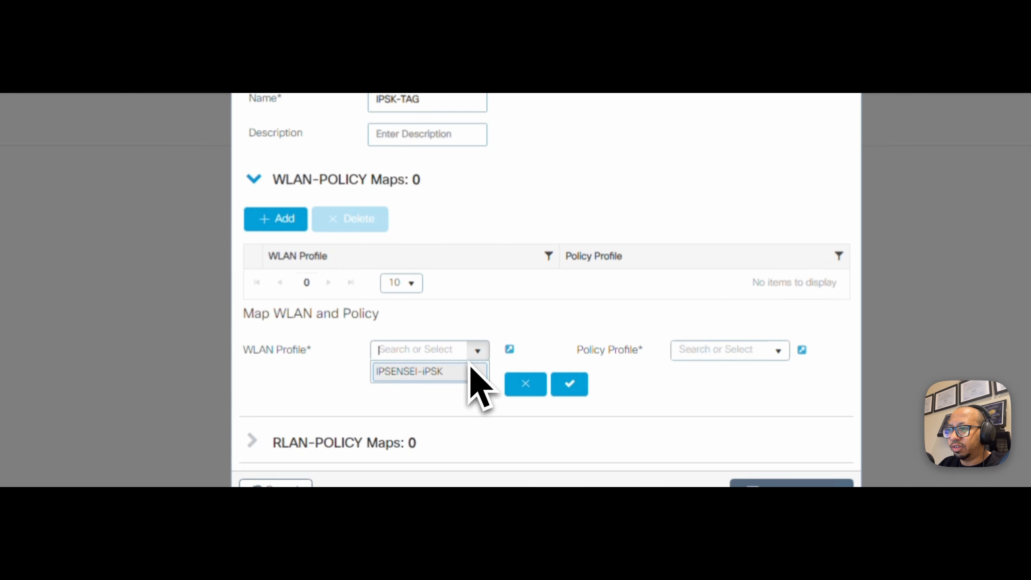
click(446, 372)
click(778, 351)
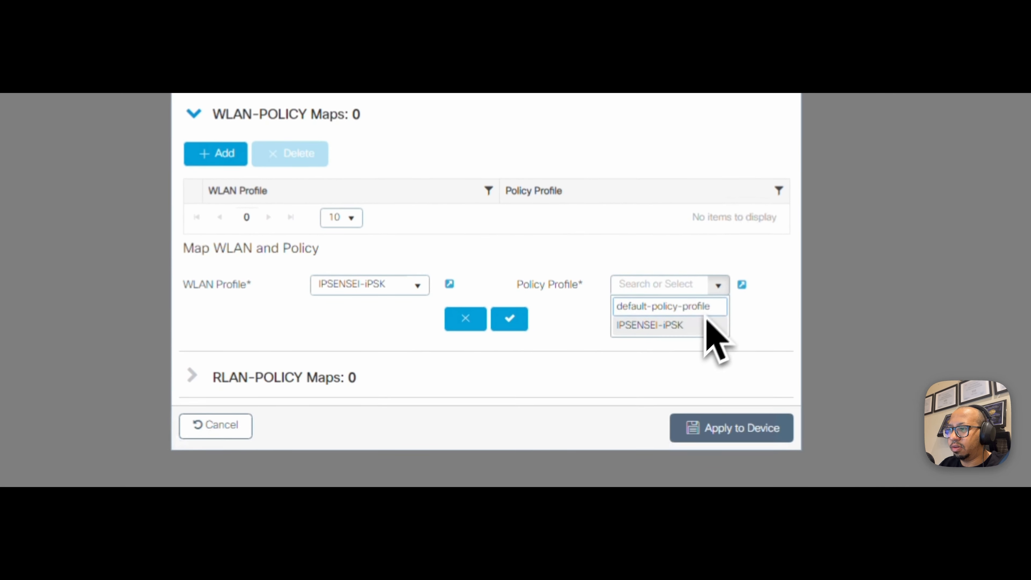
click(686, 328)
click(504, 325)
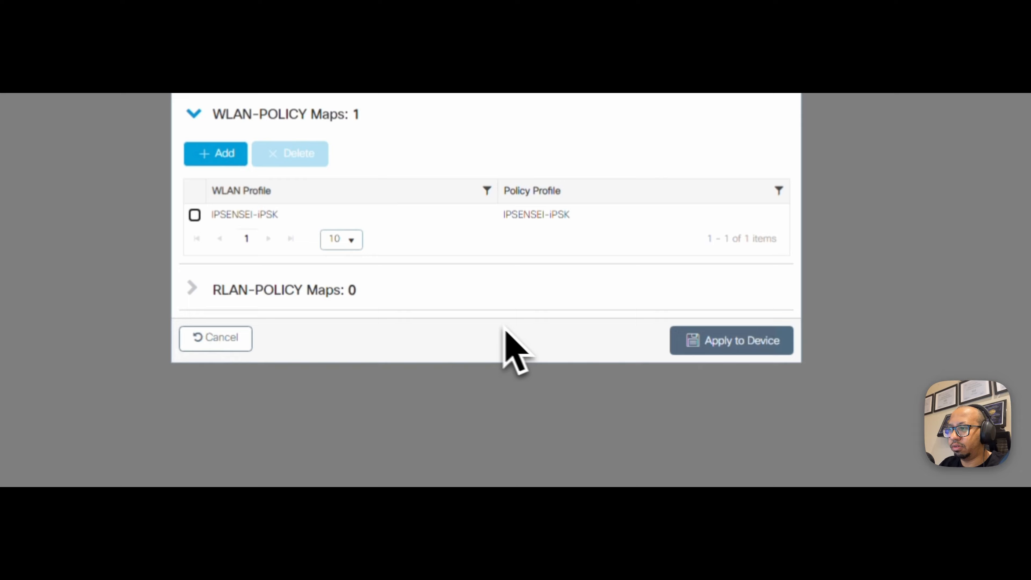
click(699, 346)
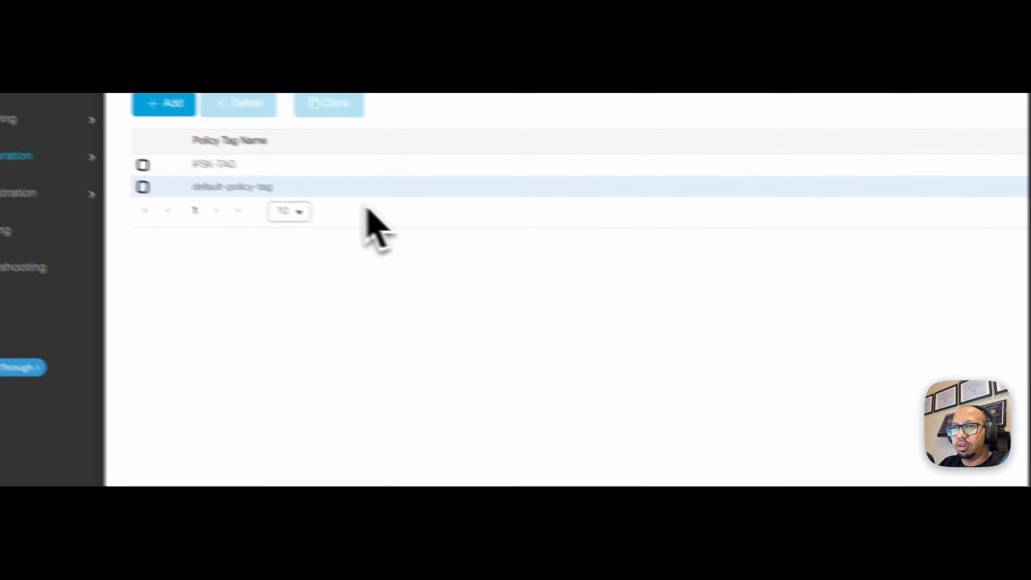
- Create a new Basic Wireless Setup location named IPSENSEI
click(98, 163)
scroll(510, 216, down, 3)
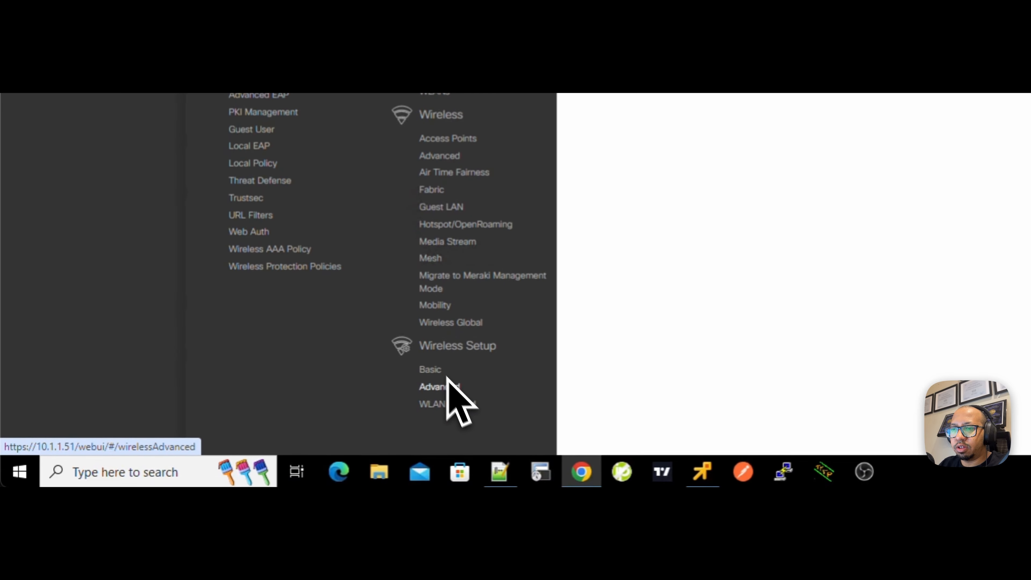
click(442, 373)
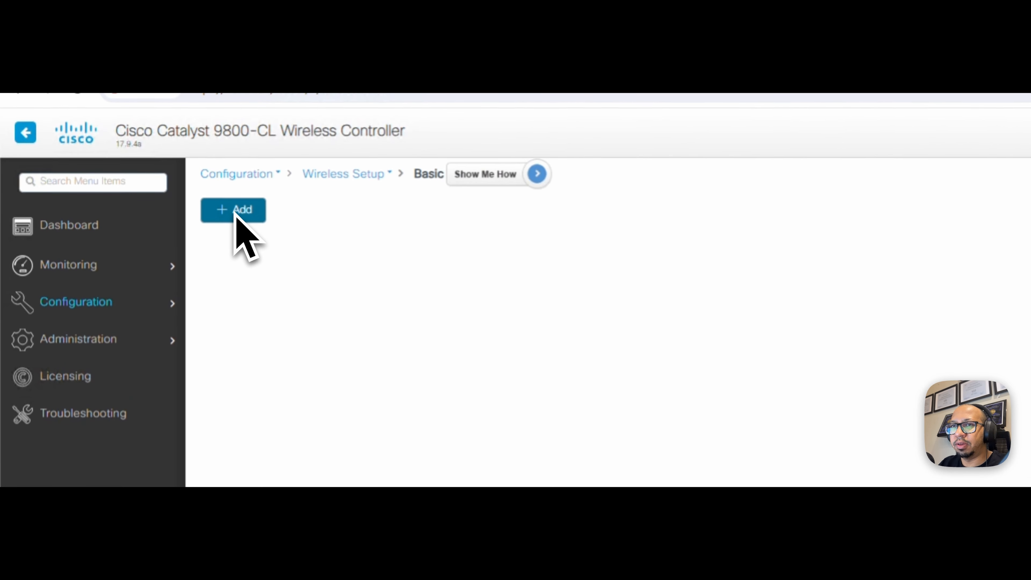
click(234, 214)
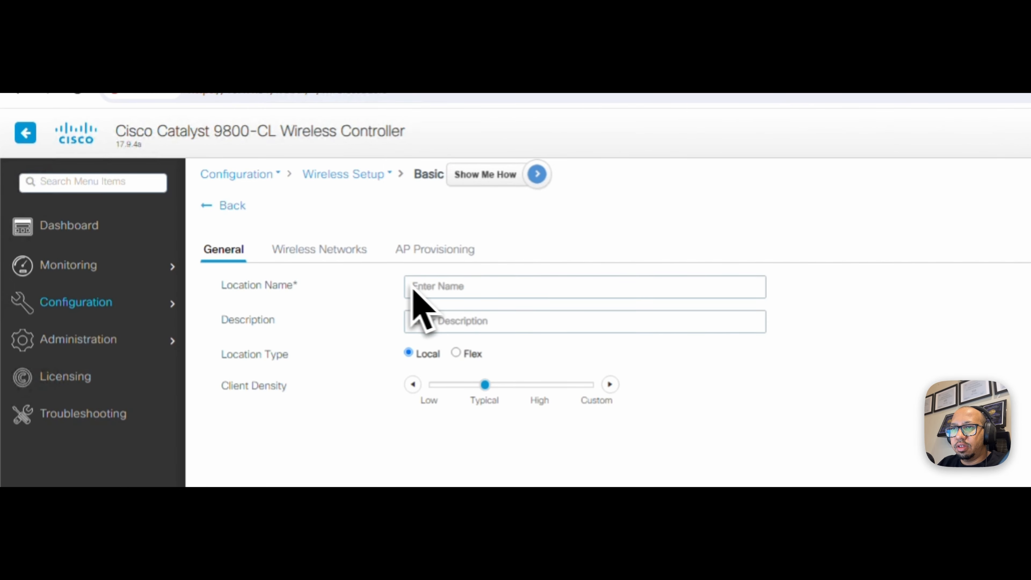
click(430, 287)
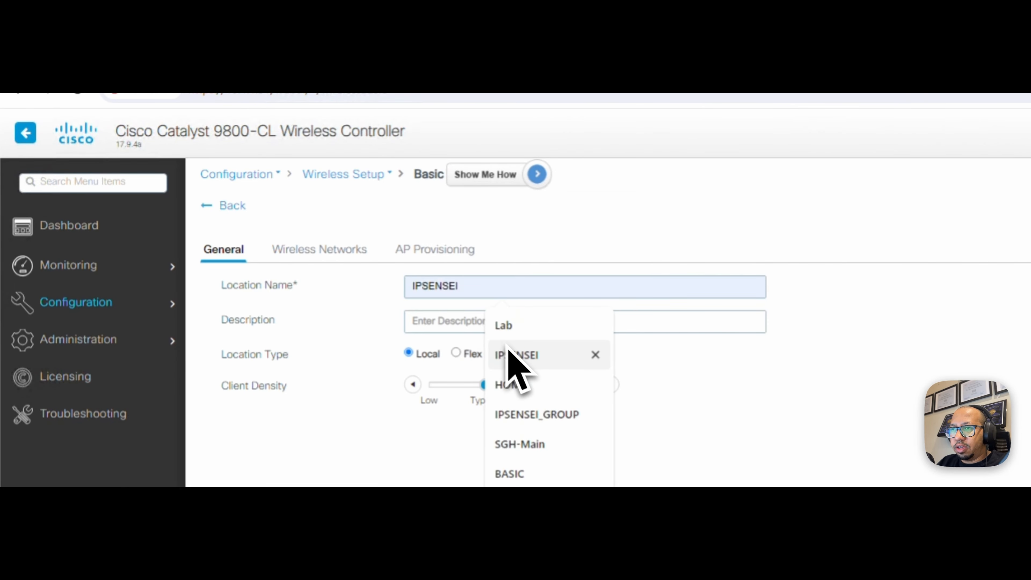
click(513, 356)
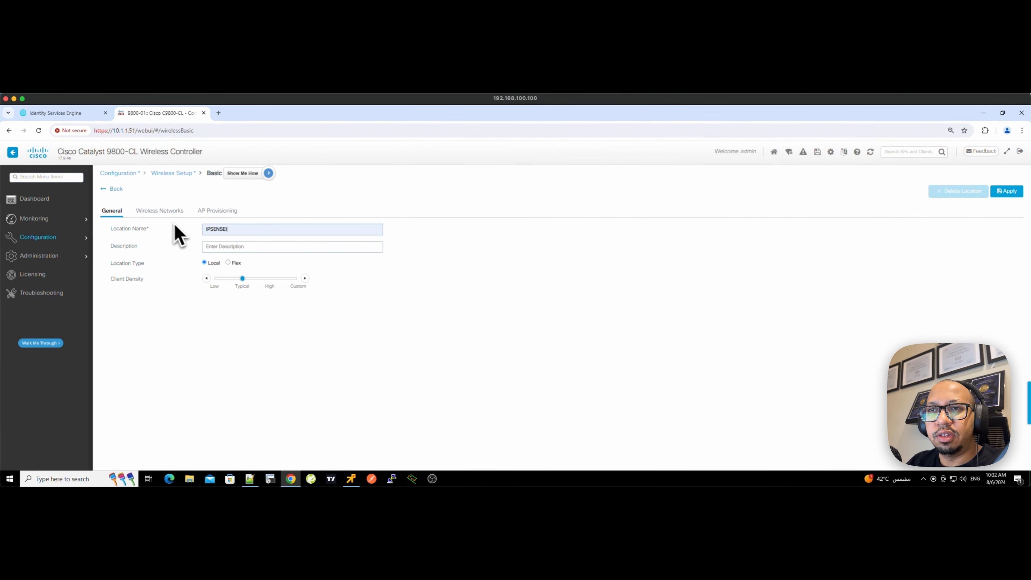
- Add the IPSENSEI-iPSK WLAN with the IPSENSEI-iPSK policy profile to the location
click(164, 212)
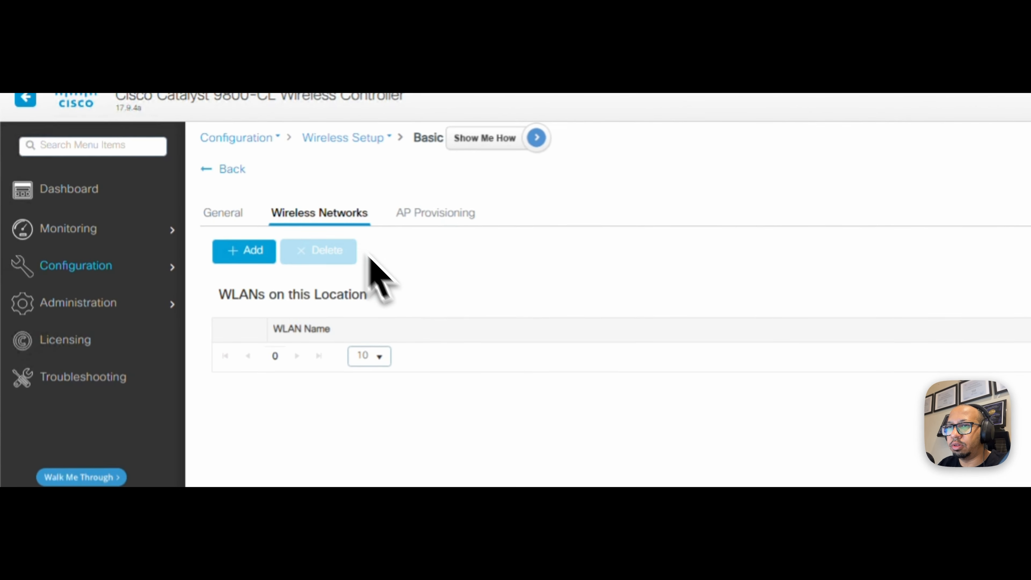
click(243, 257)
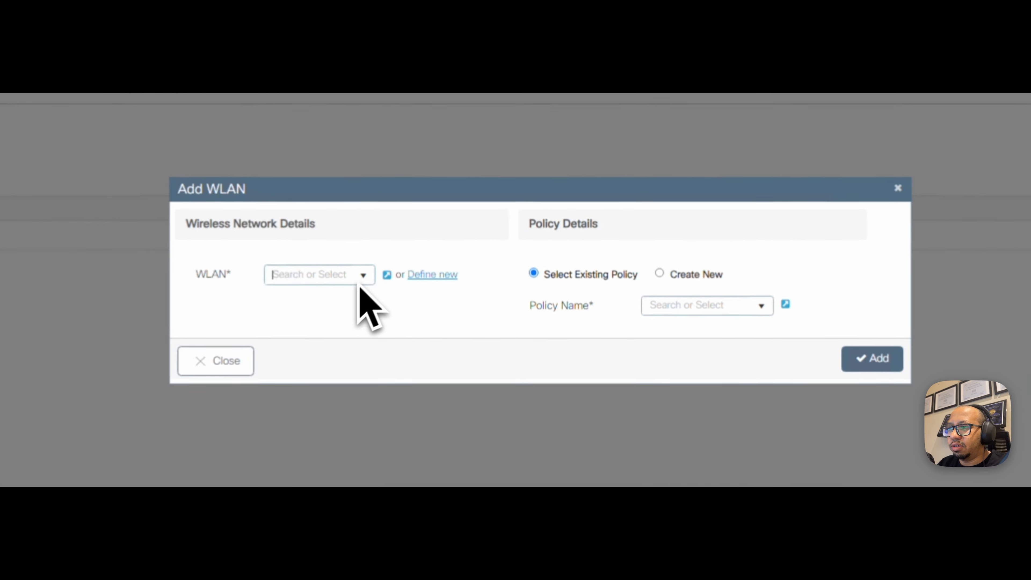
click(316, 293)
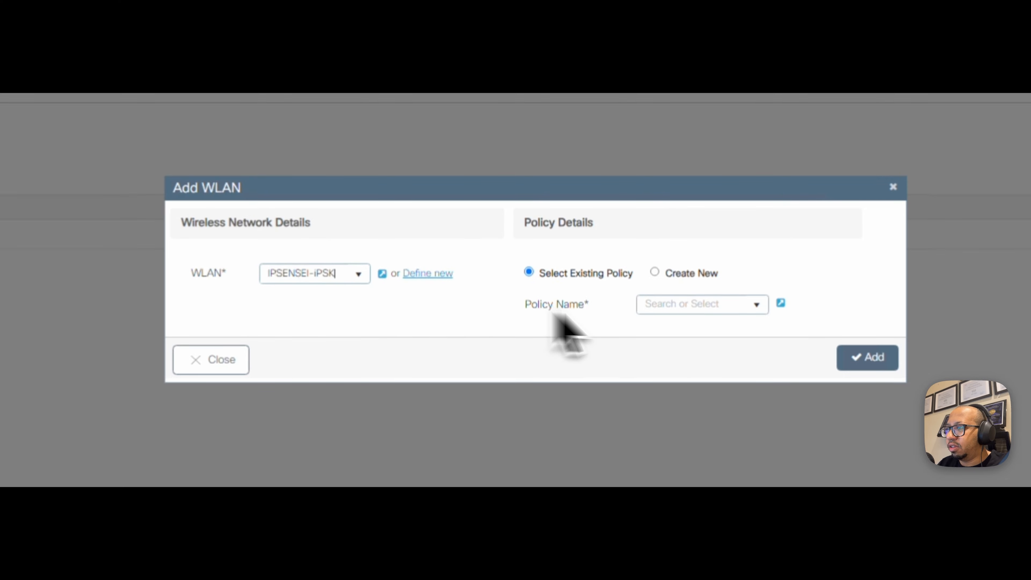
click(757, 304)
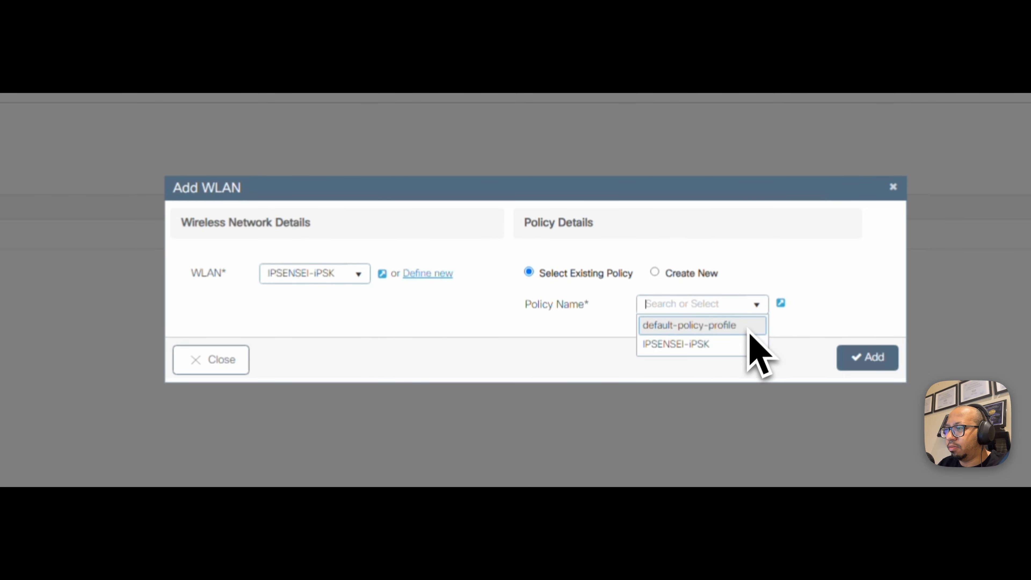
click(743, 344)
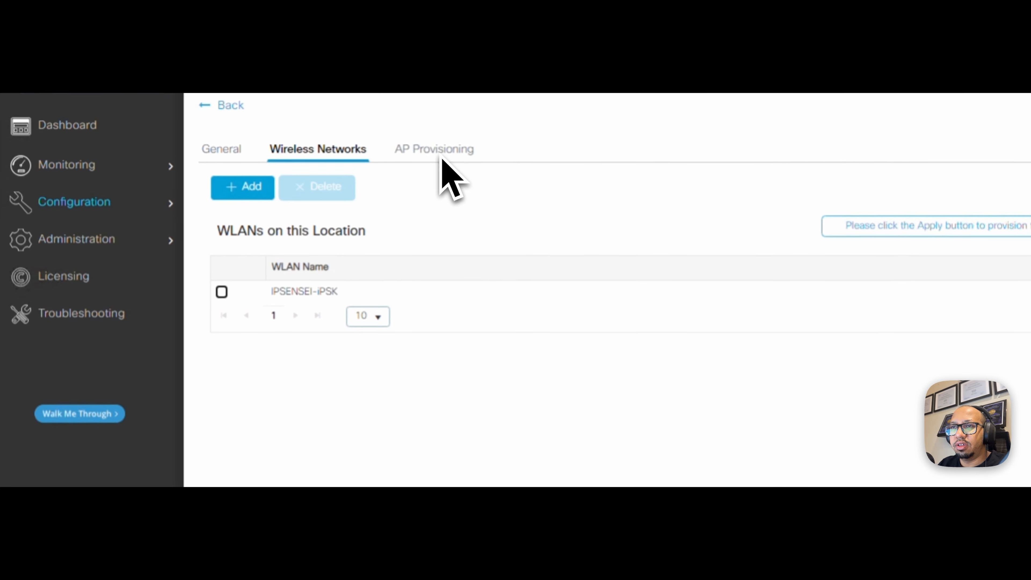
- Provision AP AP687D.B4DD.5A0C to the location and apply the configuration
click(439, 150)
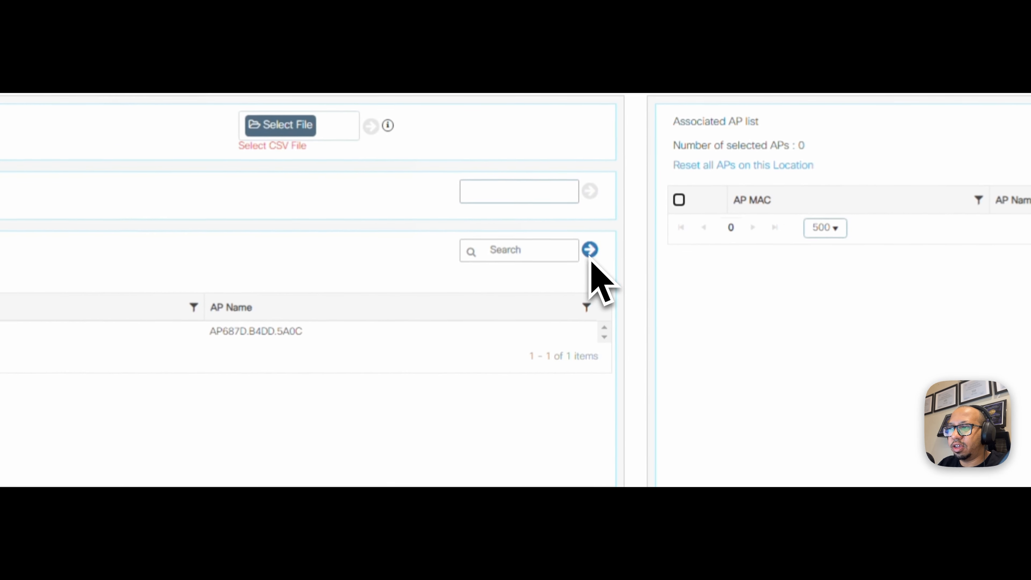
click(589, 253)
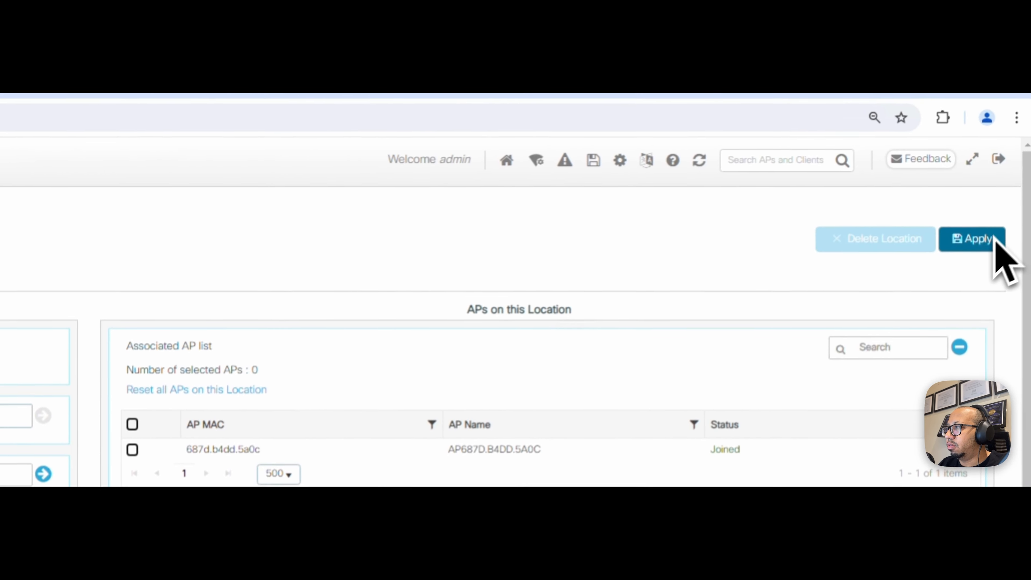
click(982, 249)
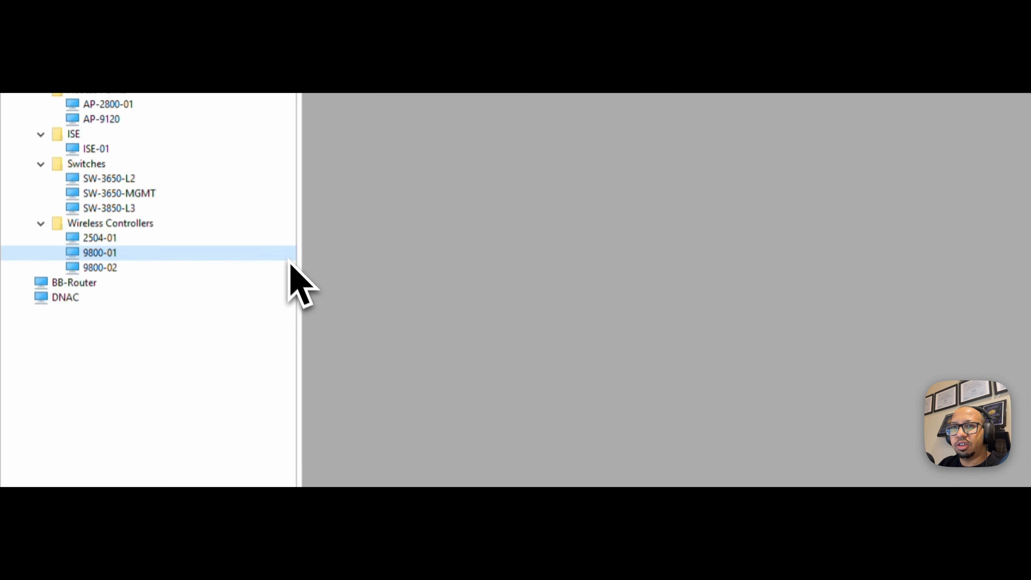
double_click(101, 119)
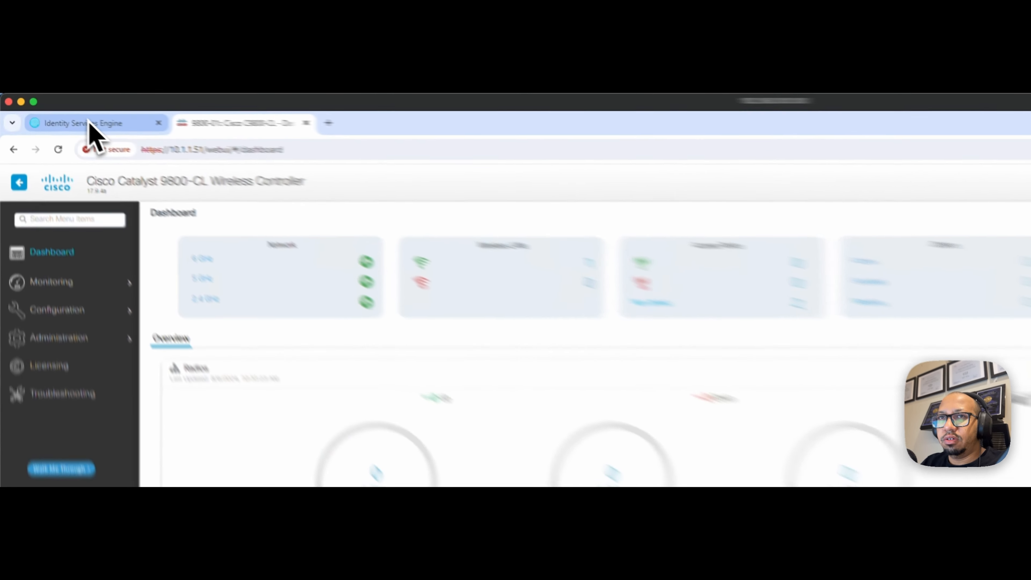
- Sign in to the Cisco ISE web console with the administrator account and password
click(61, 113)
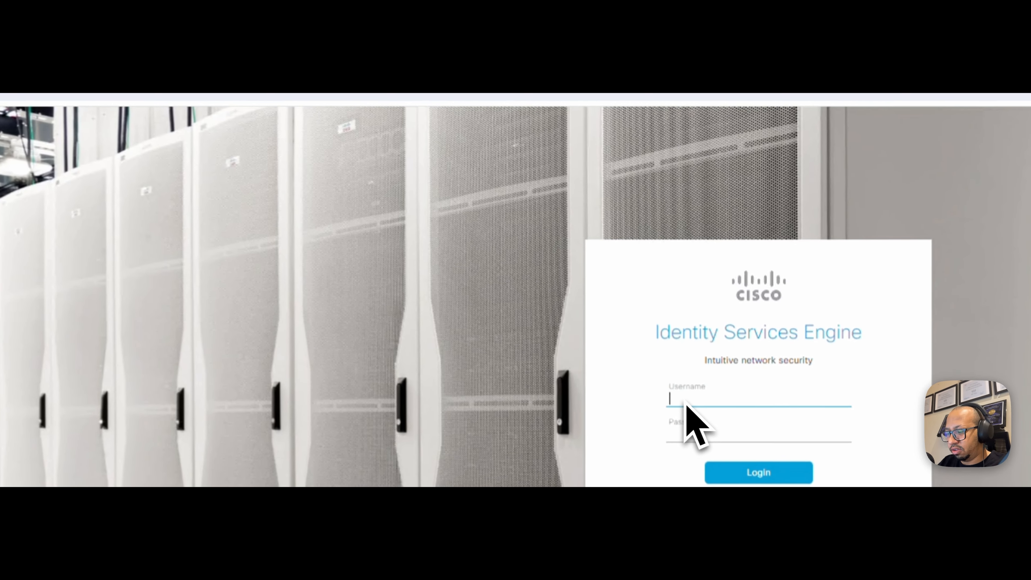
text(admin)
key(Tab)
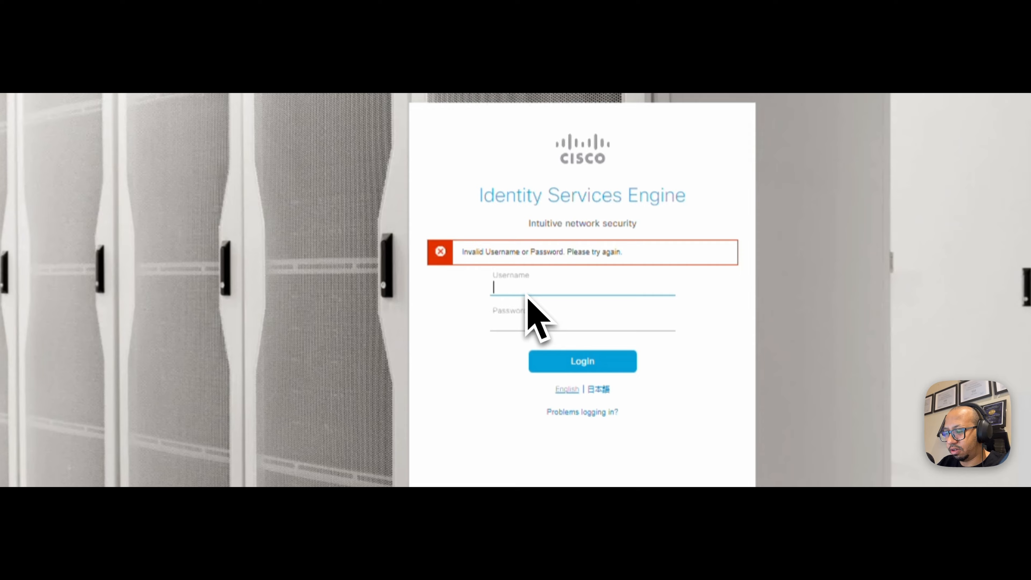
text(admin)
key(Tab)
text(•••••)
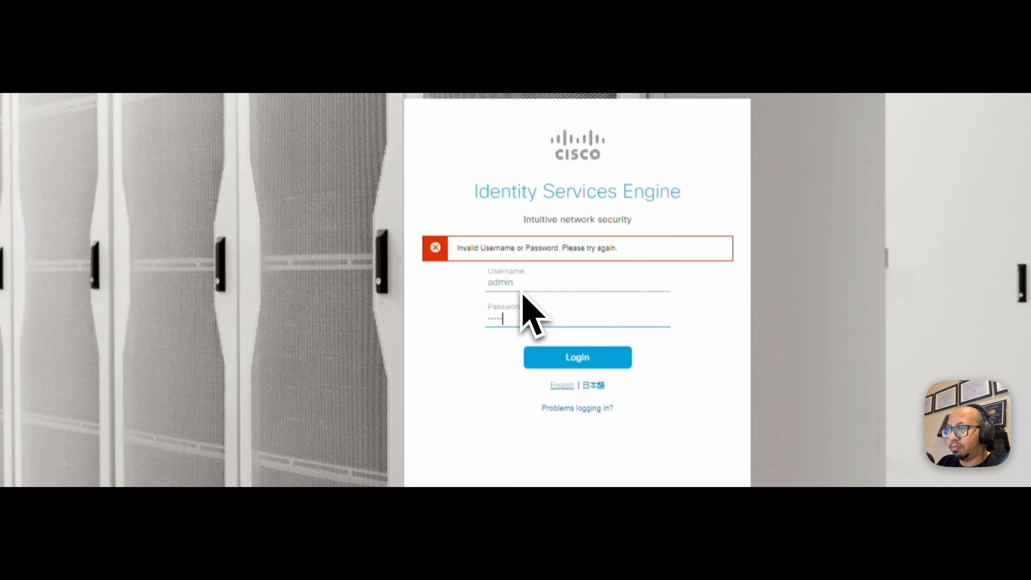
text(••••••)
key(Return)
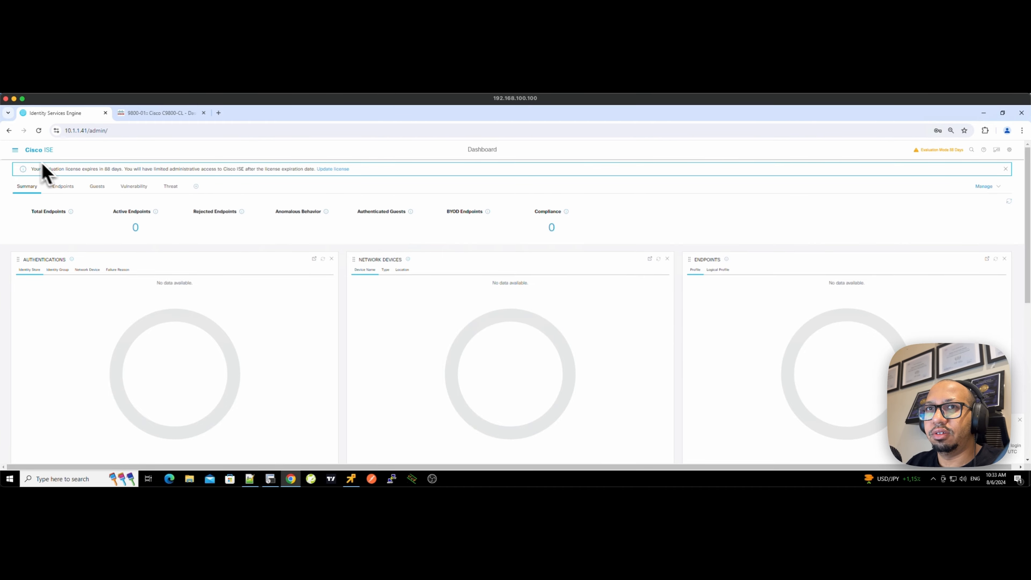
- Go to Administration > Network Resources > Network Devices and start adding a new device
click(15, 150)
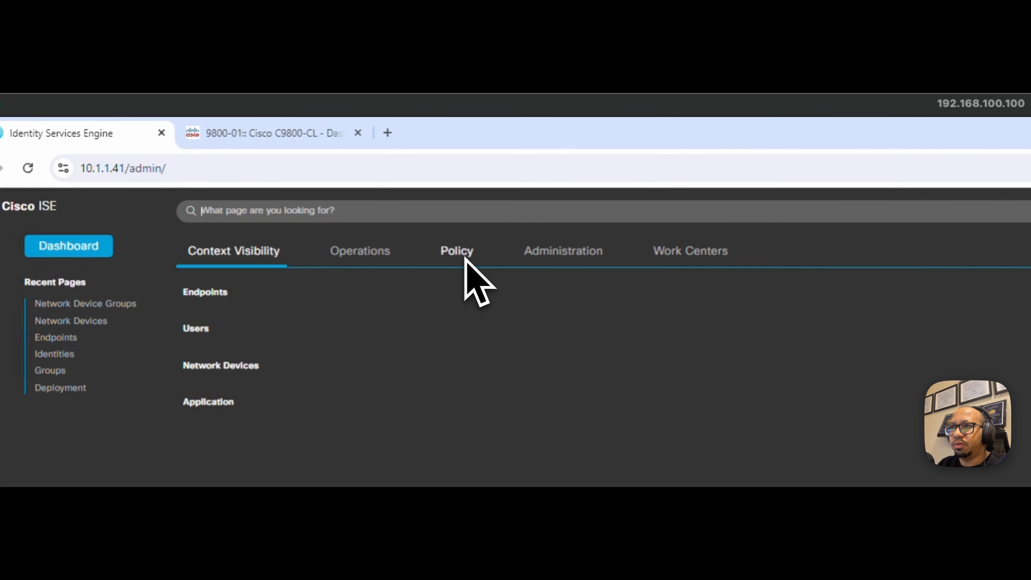
click(547, 262)
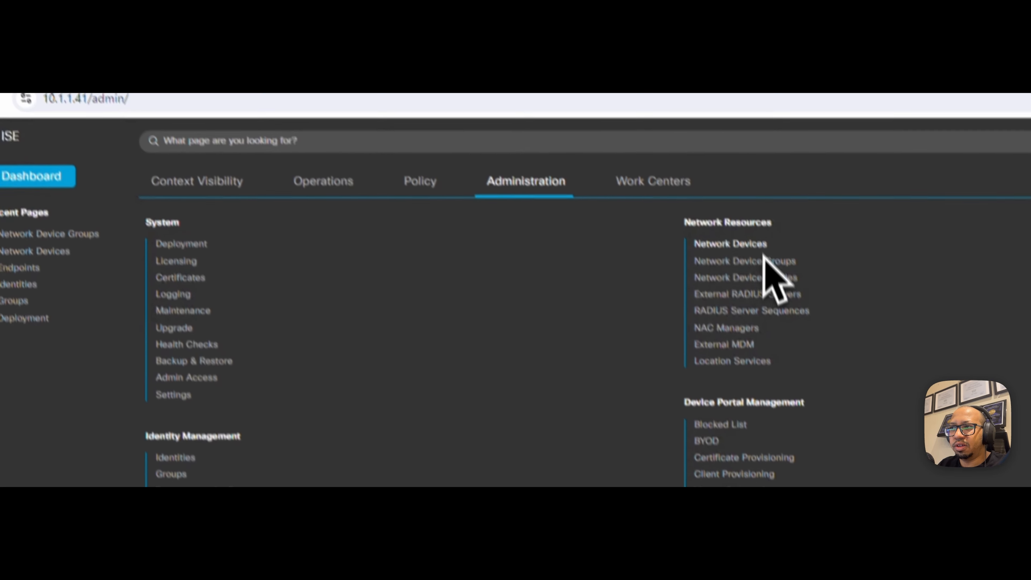
click(767, 313)
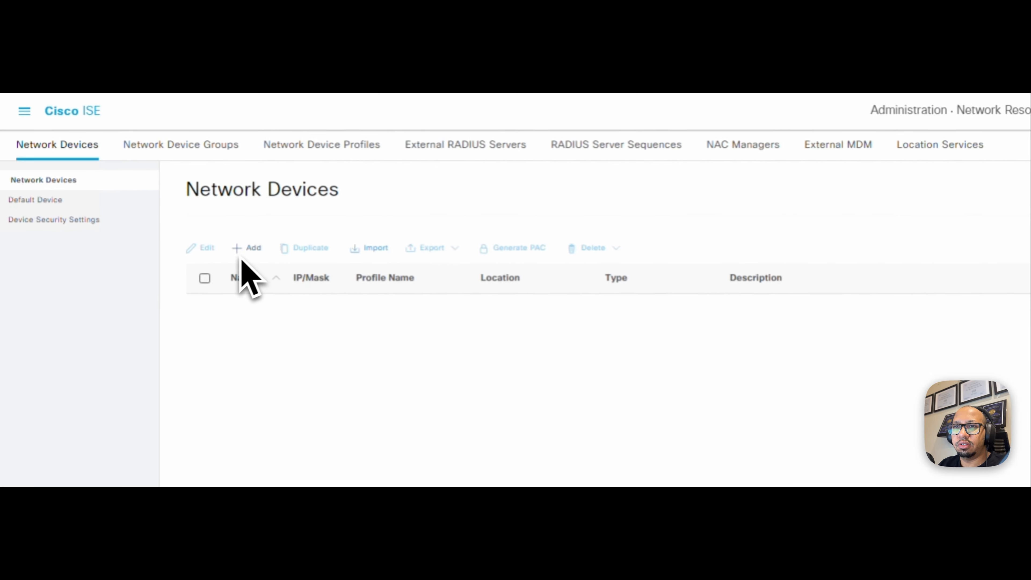
click(198, 244)
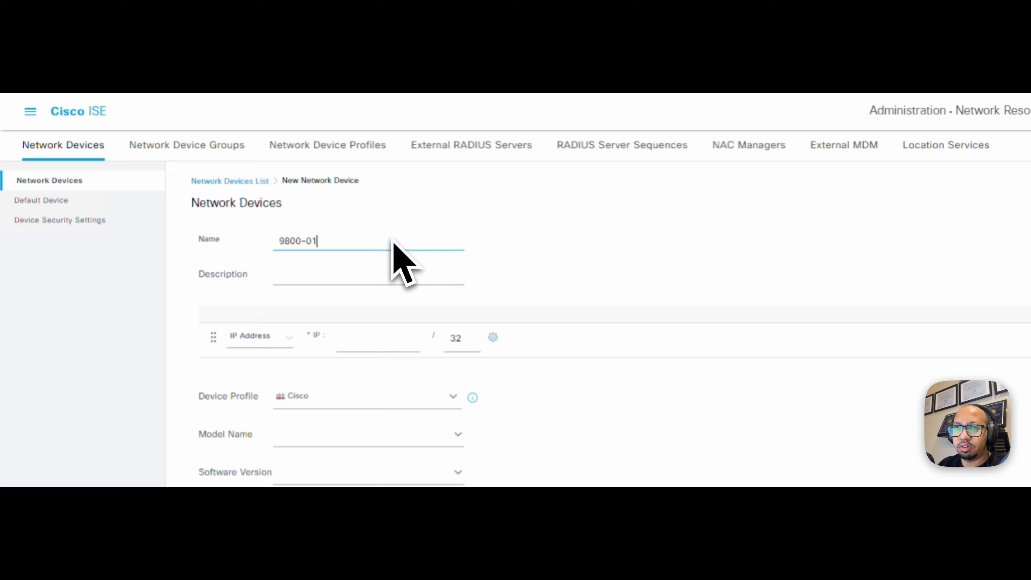
- Enter 10.1.1.51 as the new network device's IP address
click(339, 348)
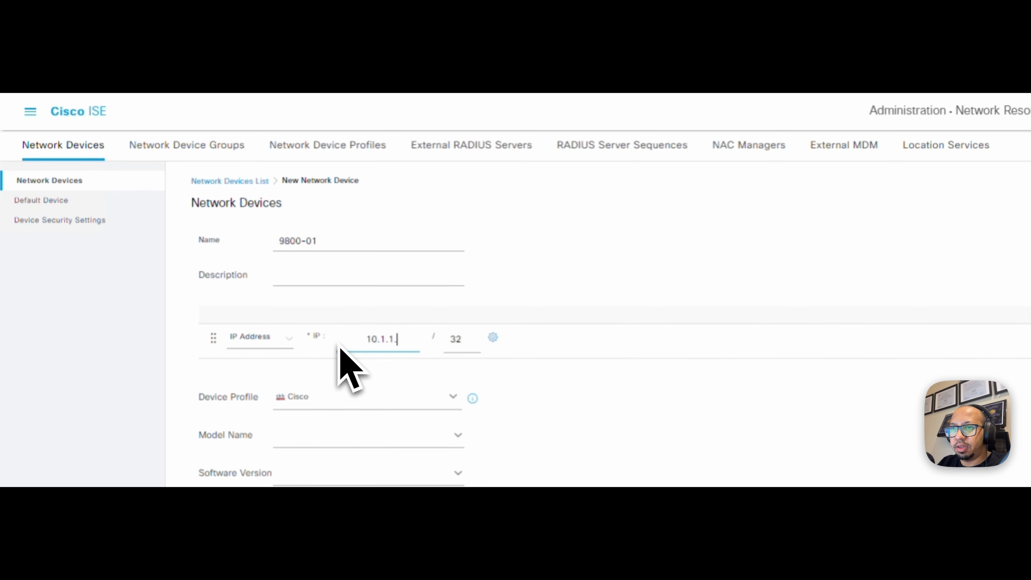
text(10.1.1.41)
key(BackSpace)
key(BackSpace)
text(51)
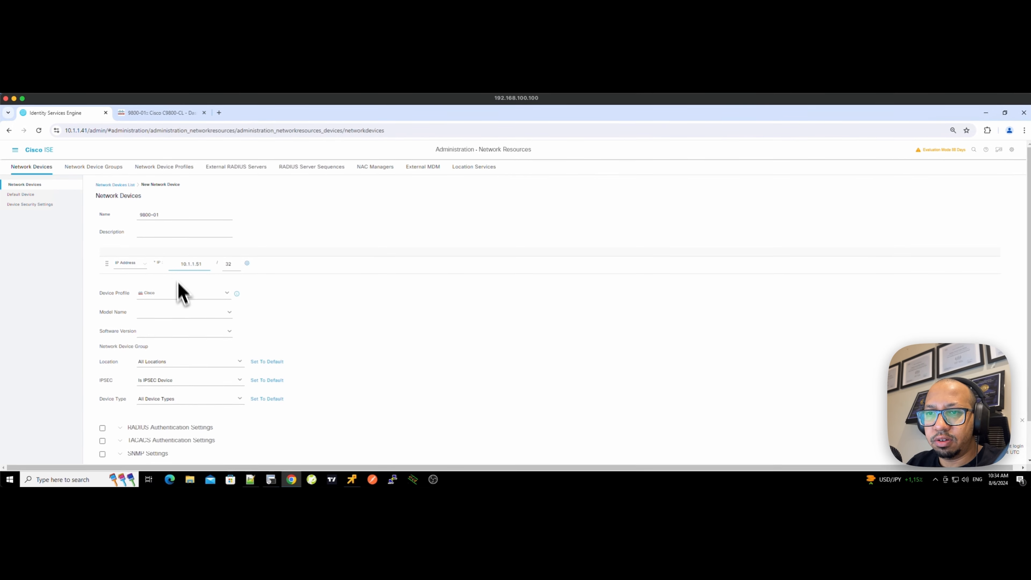
- Create the IPSENSEI-DC location group and assign it as the device's location
click(239, 361)
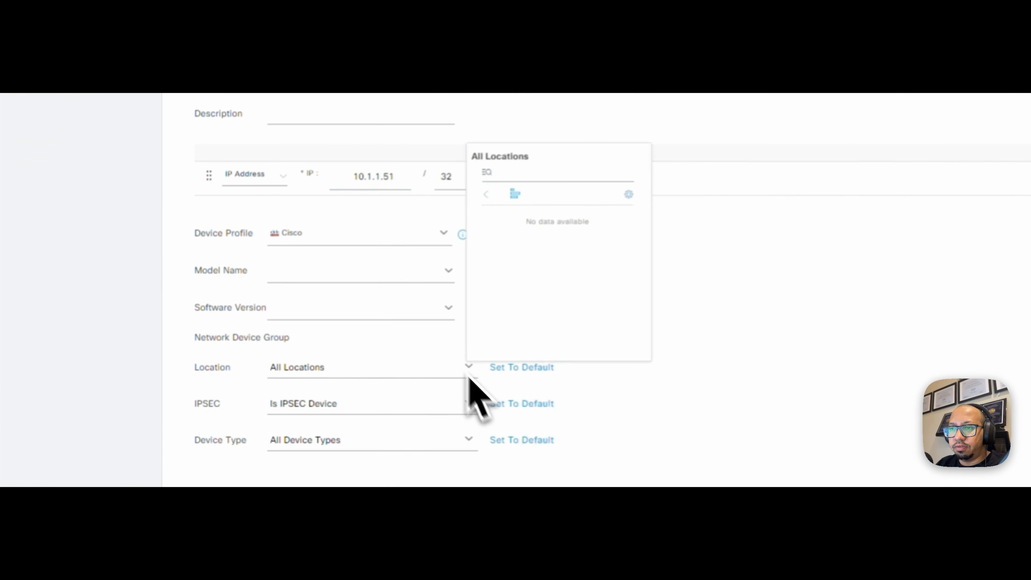
click(407, 286)
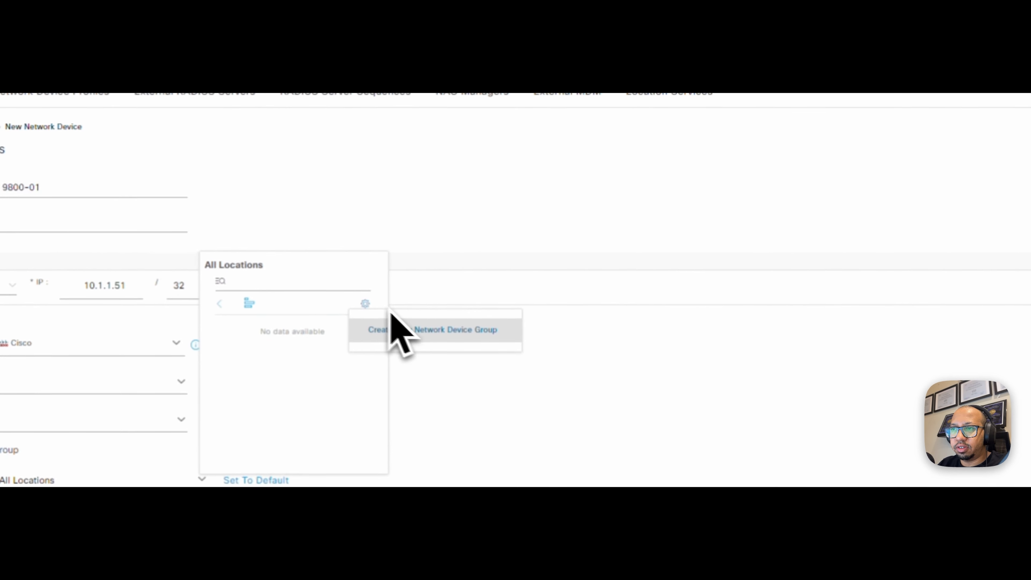
click(421, 333)
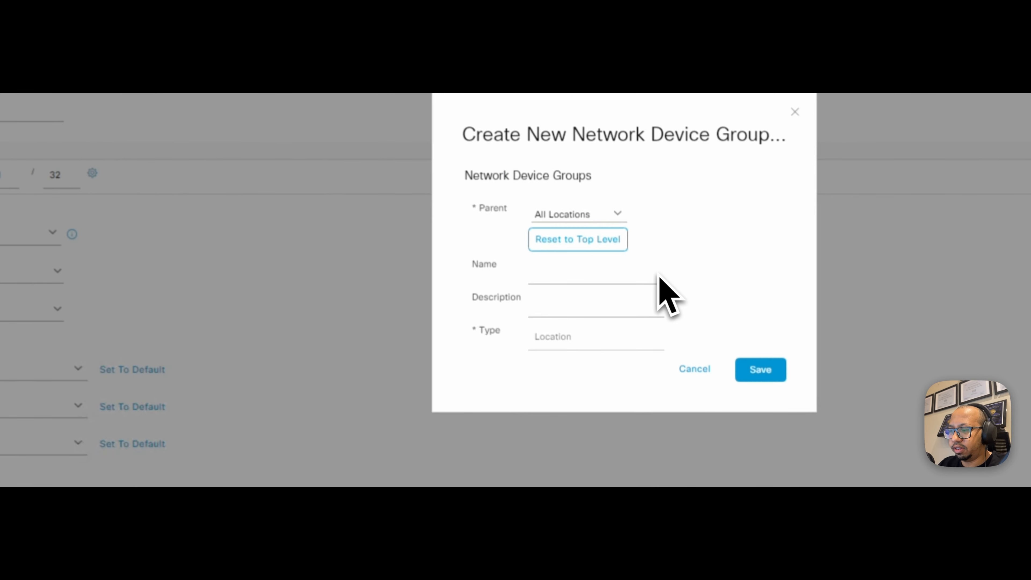
text(IPSENSEI-DC)
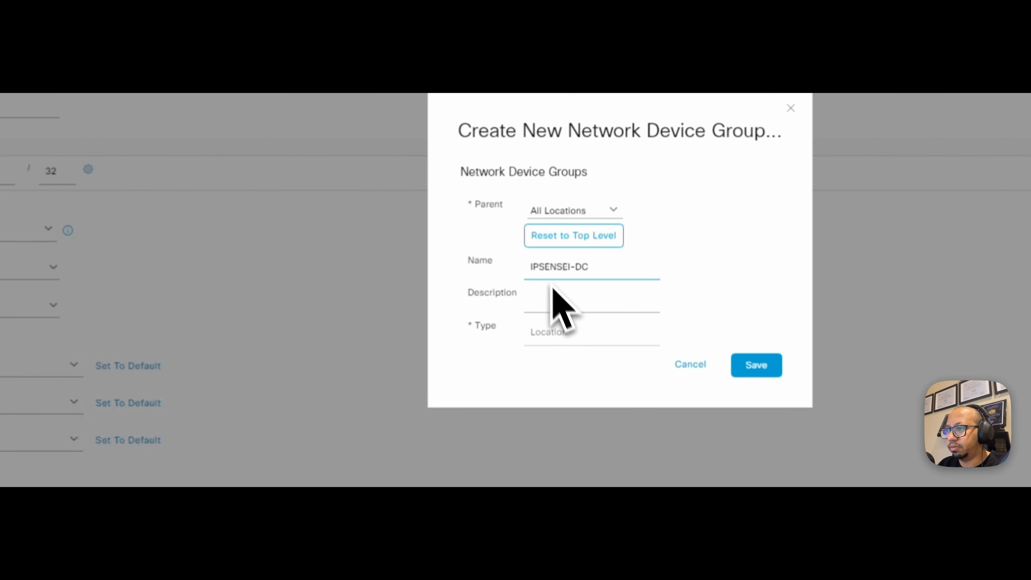
click(737, 365)
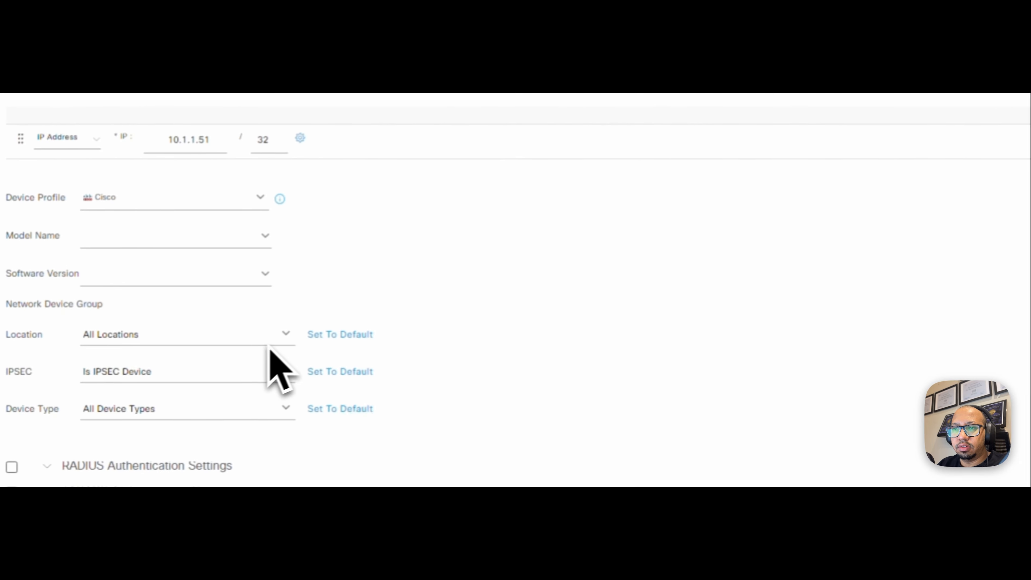
click(411, 199)
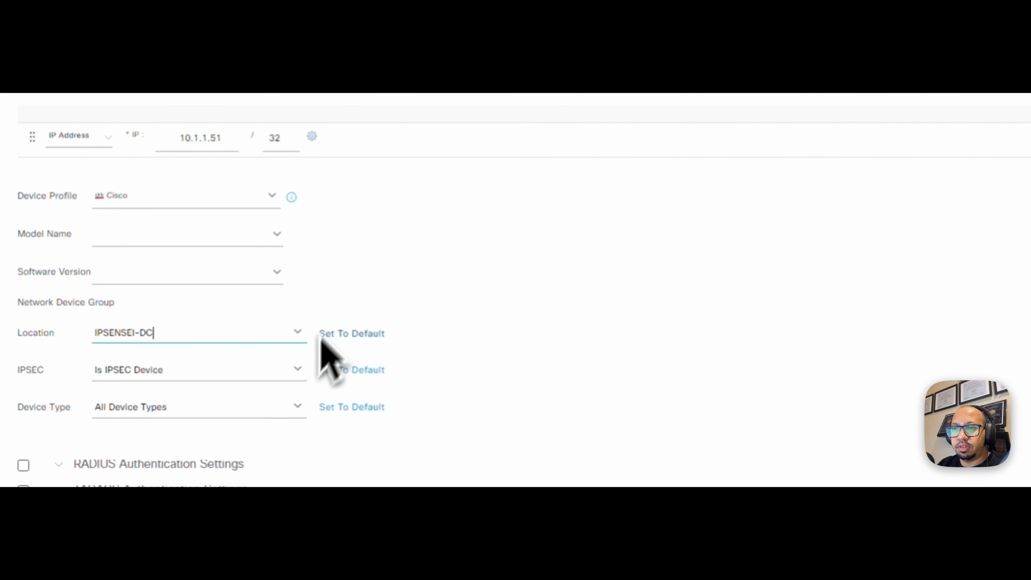
- Create a Wireless-Controller device type group and assign it as the device type
click(298, 407)
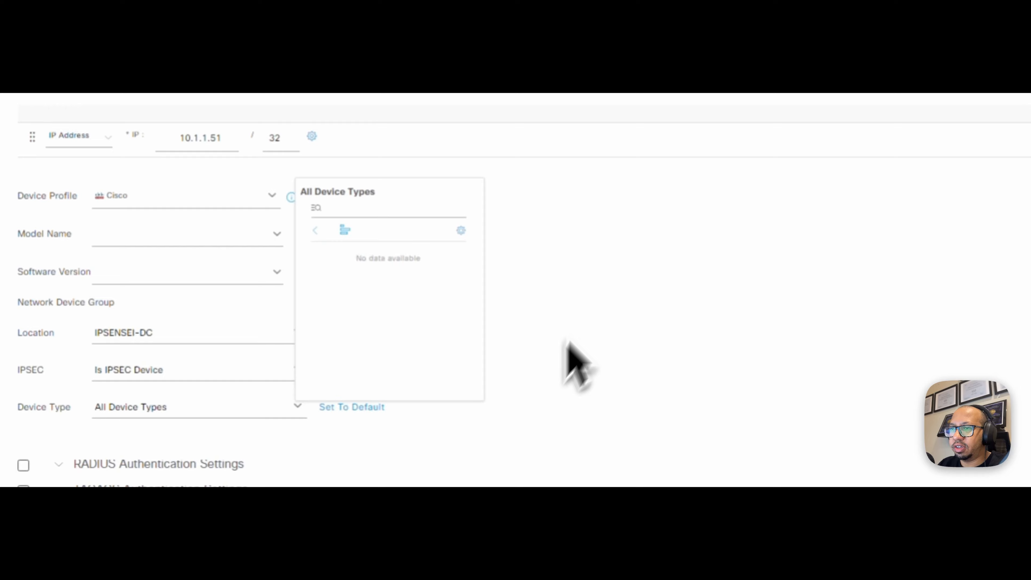
click(490, 254)
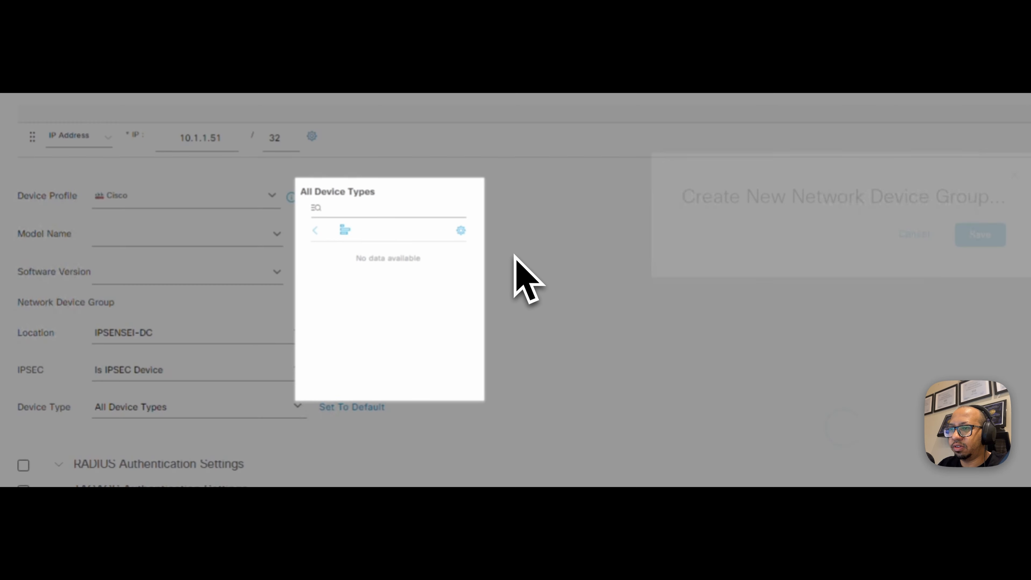
click(523, 325)
text(w)
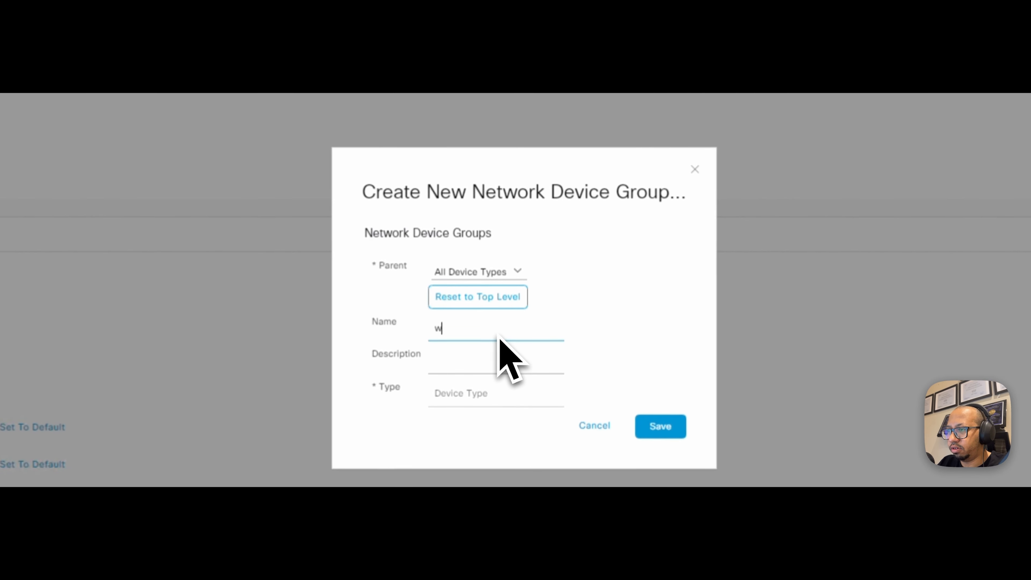
text(ireless-Controller)
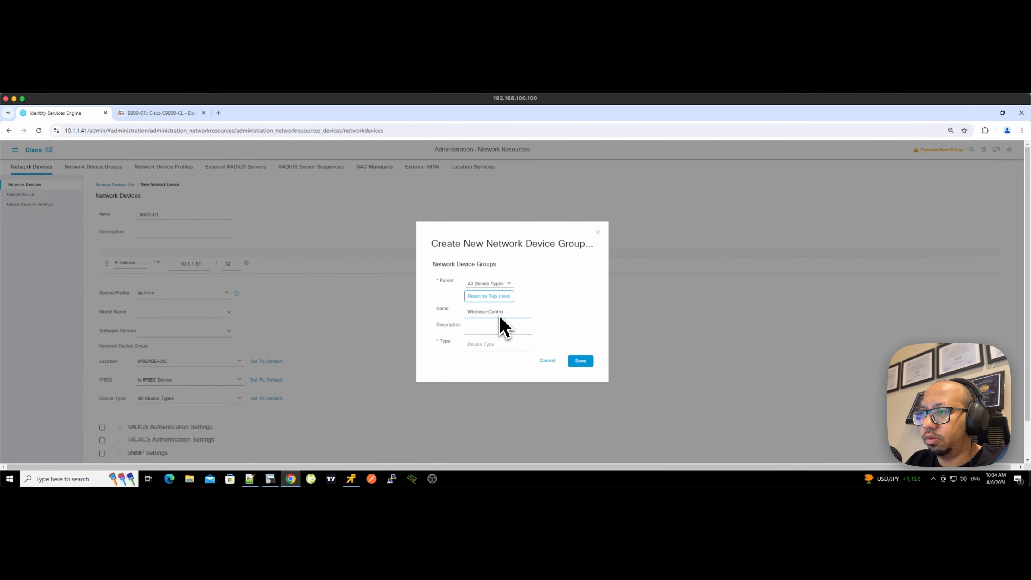
click(581, 360)
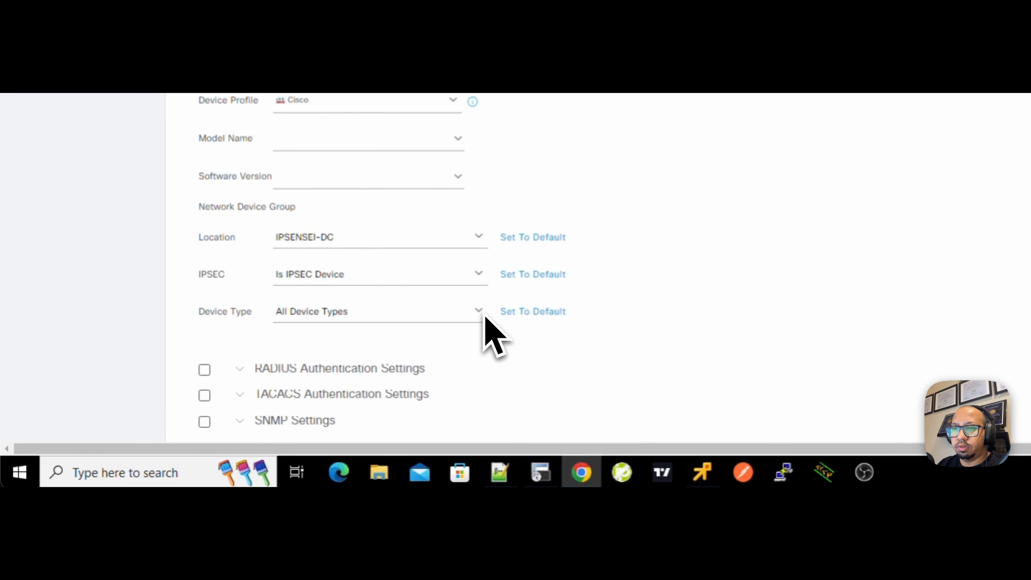
click(473, 311)
click(557, 188)
- Enable RADIUS authentication settings and reveal the shared secret field
scroll(553, 198, down, 2)
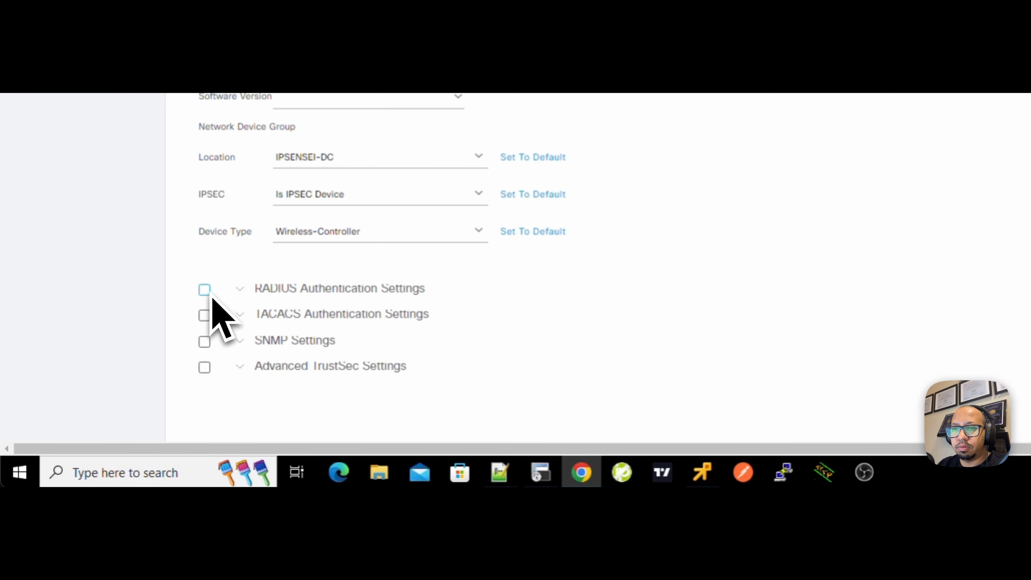
click(208, 293)
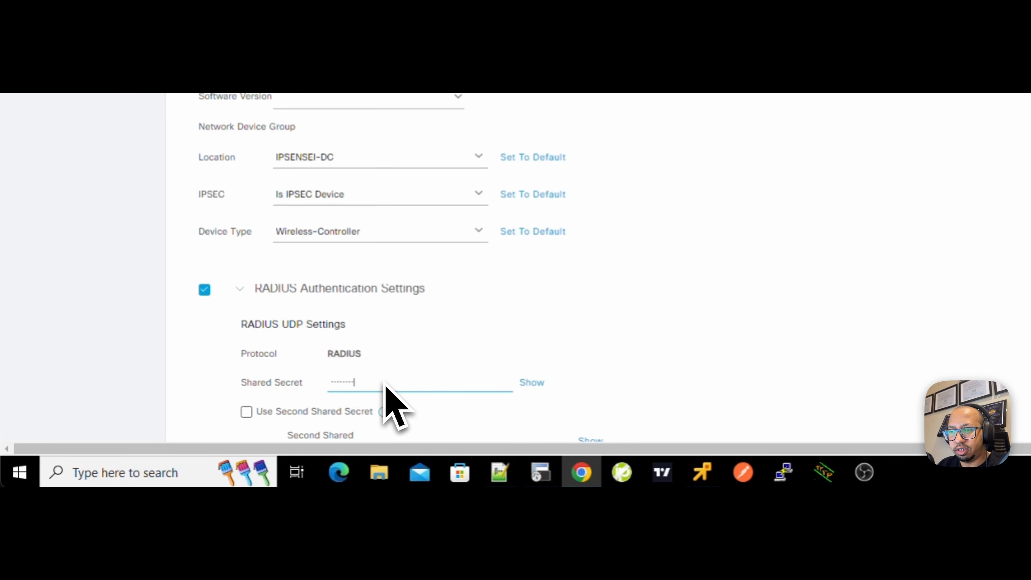
click(535, 382)
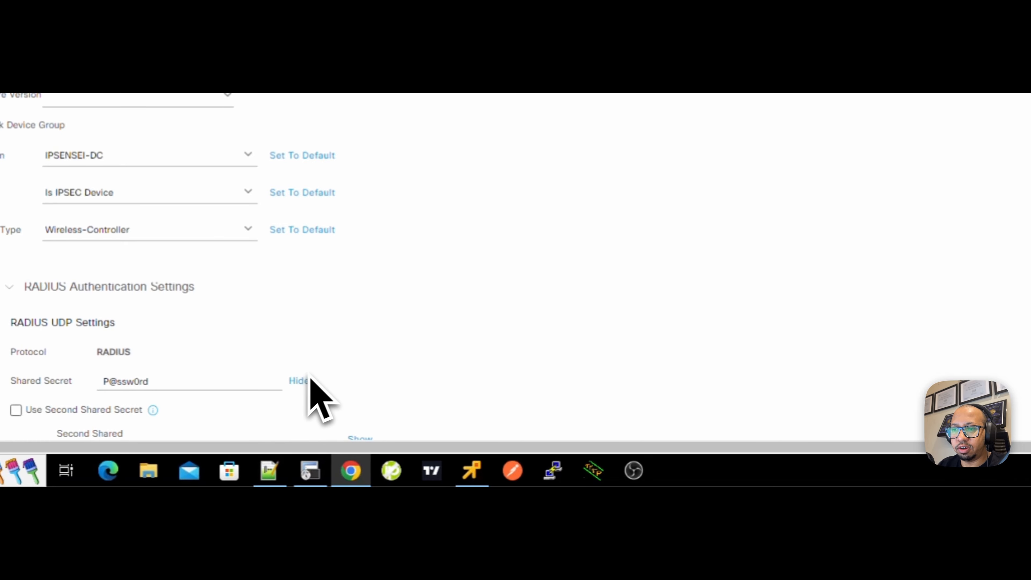
scroll(316, 396, down, 9)
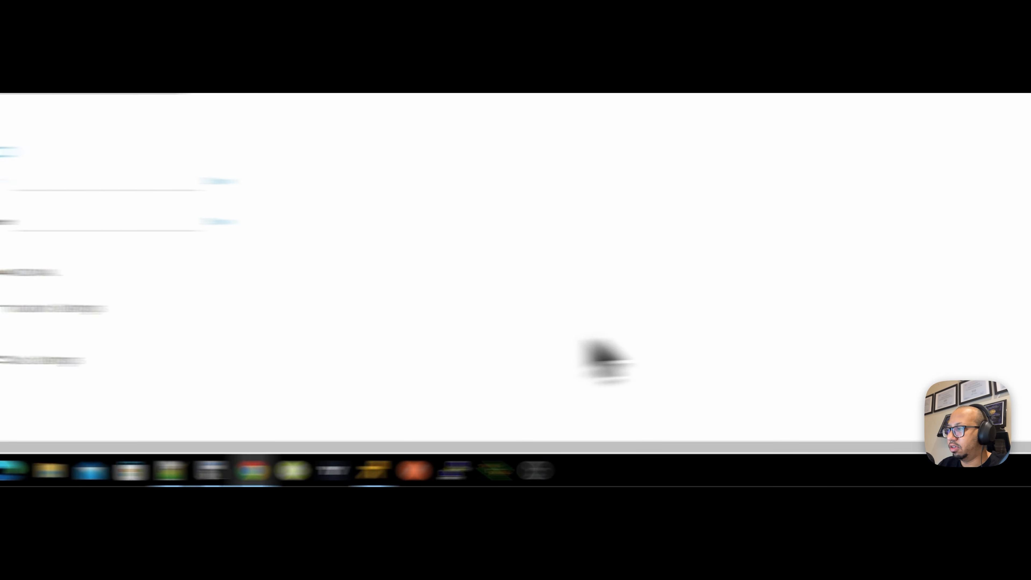
- Submit the network device and create an endpoint identity group named IT-iPSK
click(901, 429)
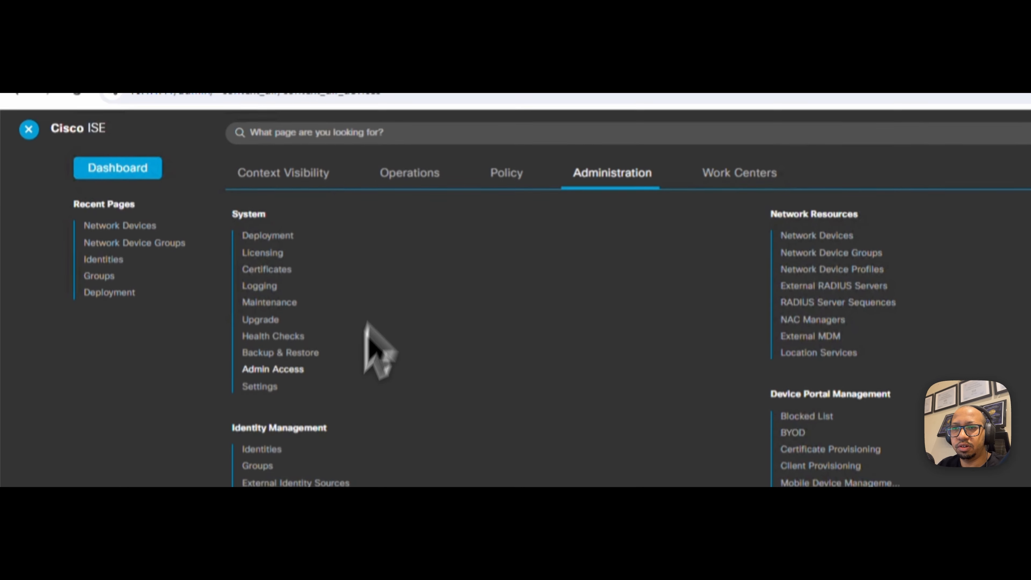
click(265, 387)
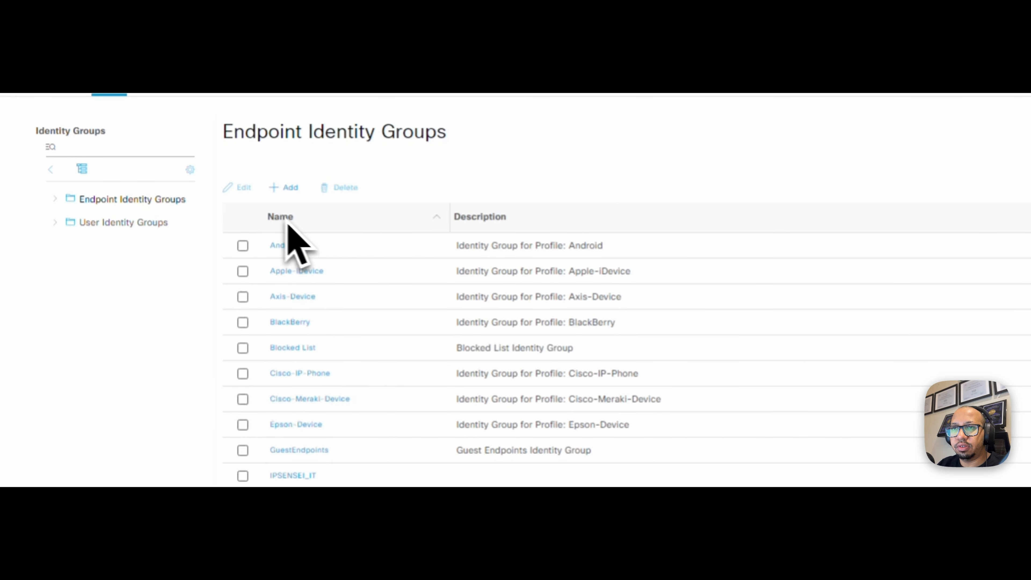
click(284, 188)
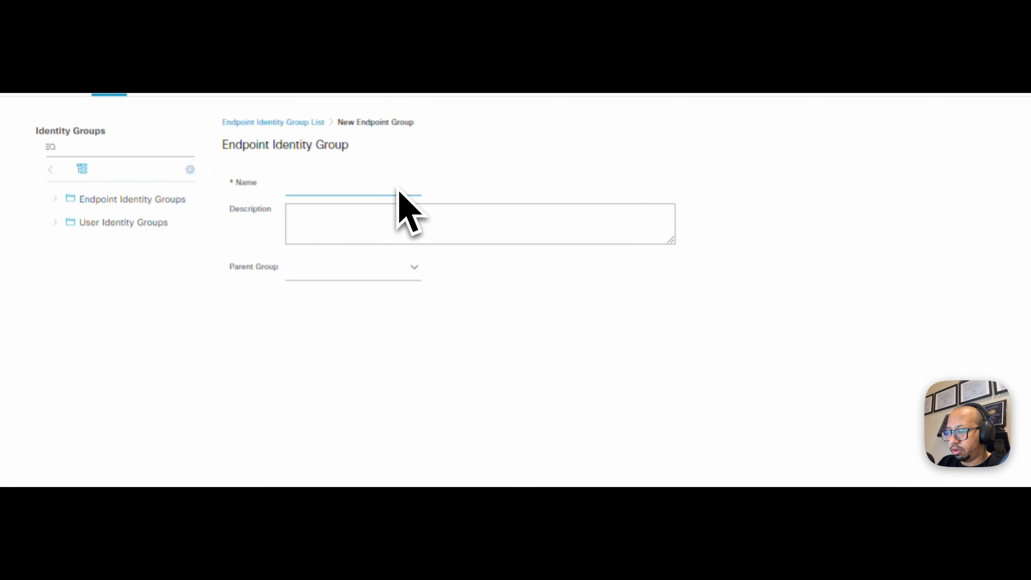
text(IT-iPSK)
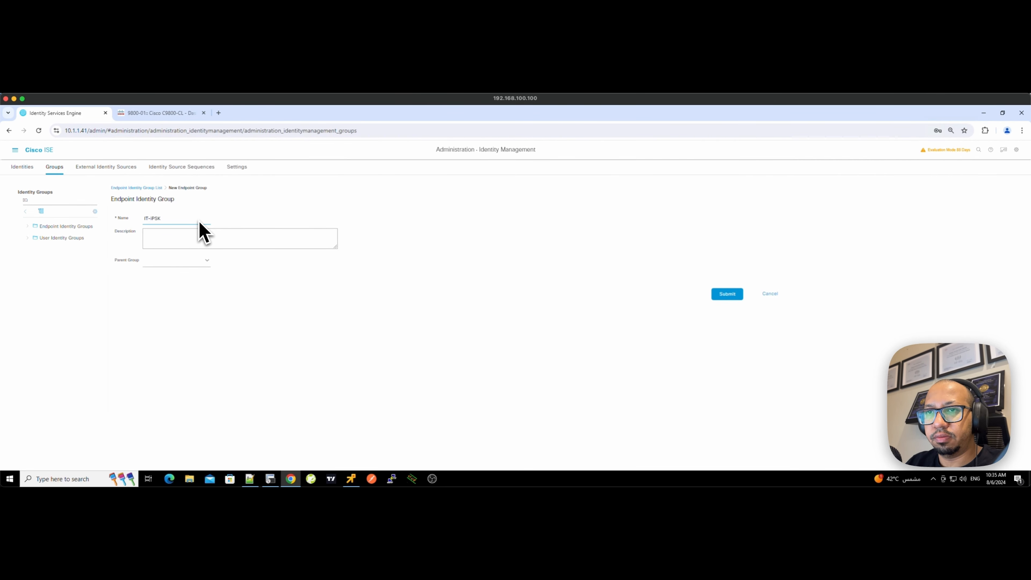
click(727, 294)
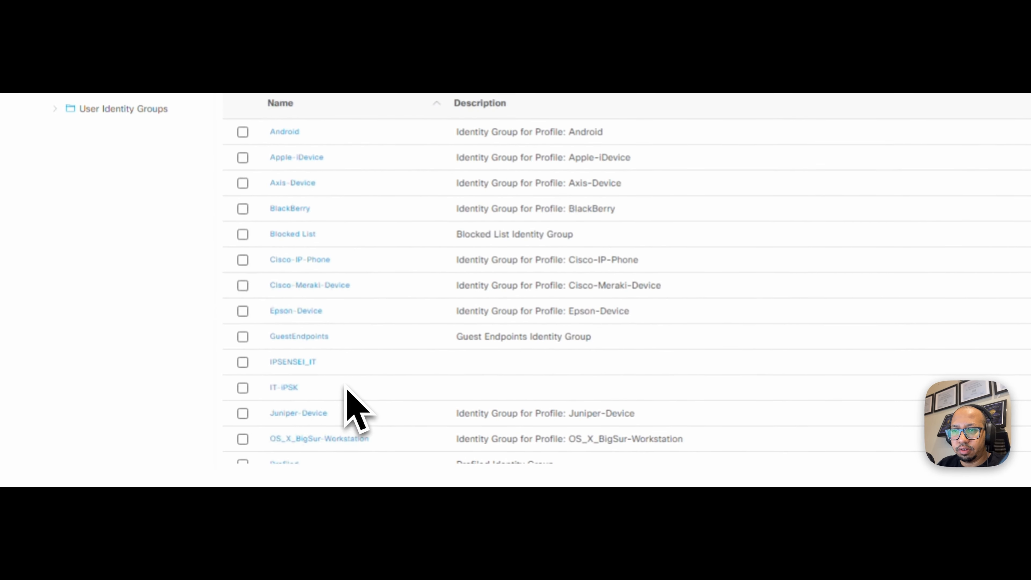
- Add endpoint D0:37:45:9D:F3:17 to the IT-iPSK endpoint identity group
click(290, 391)
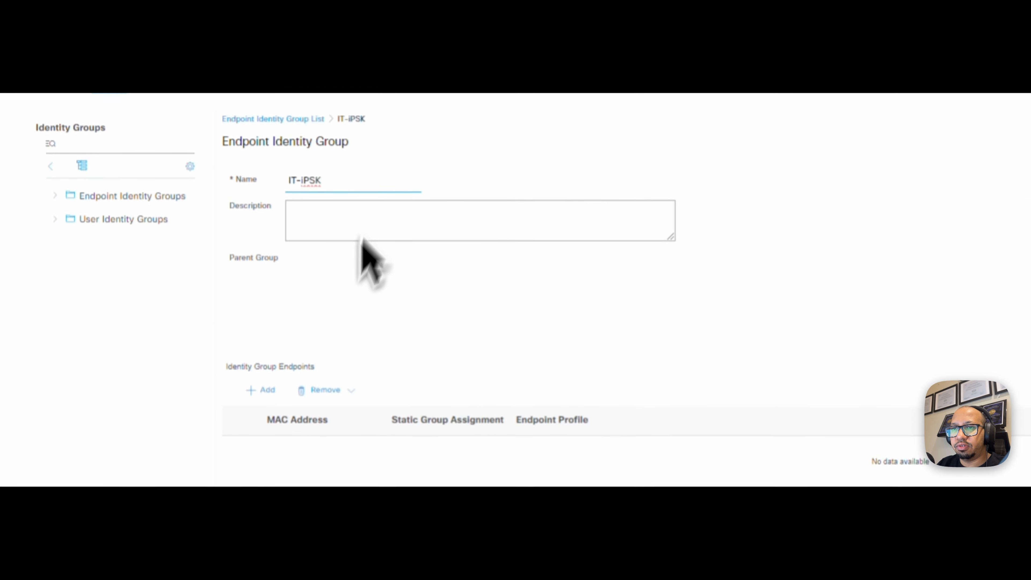
click(279, 404)
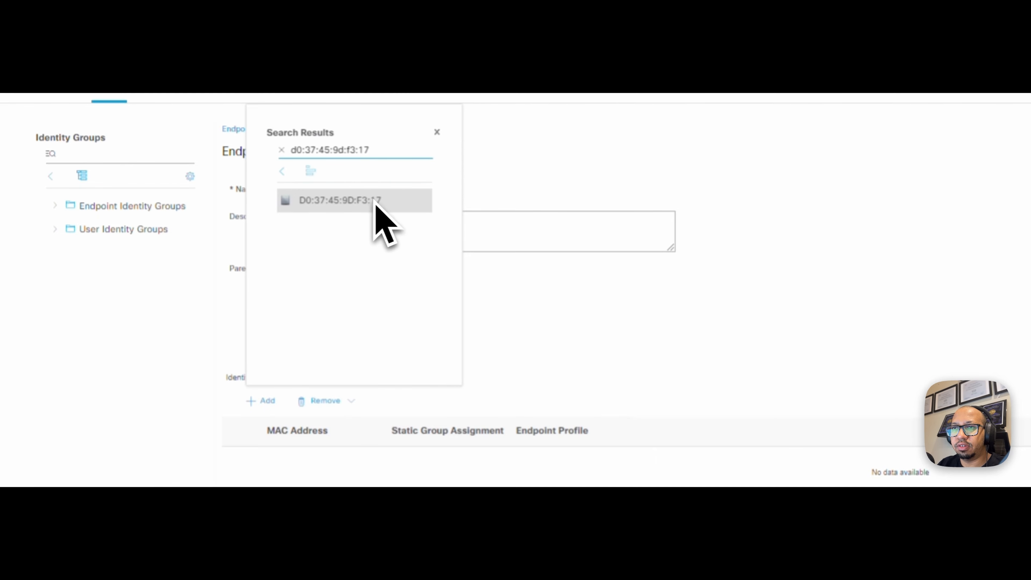
click(317, 205)
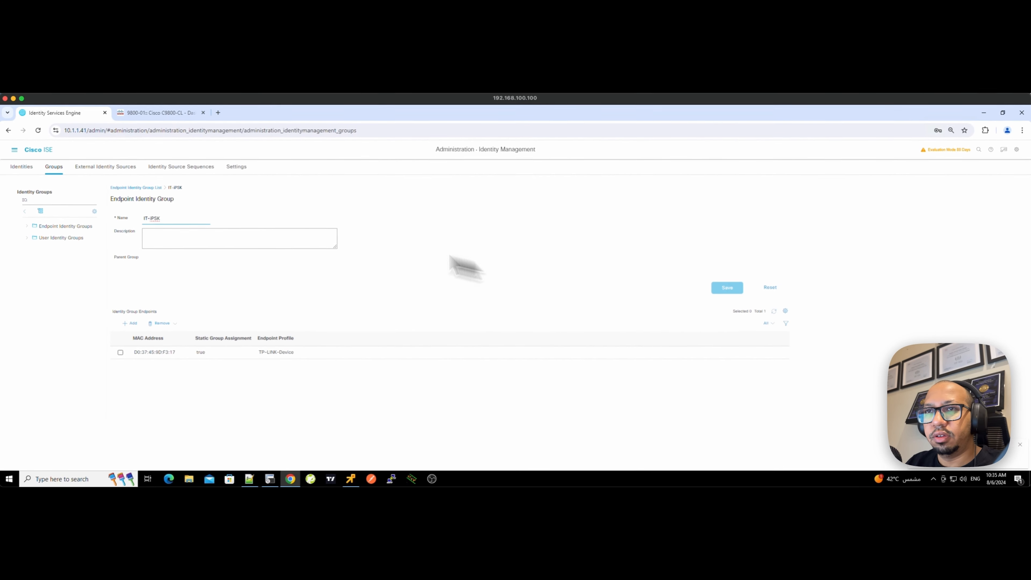
click(15, 149)
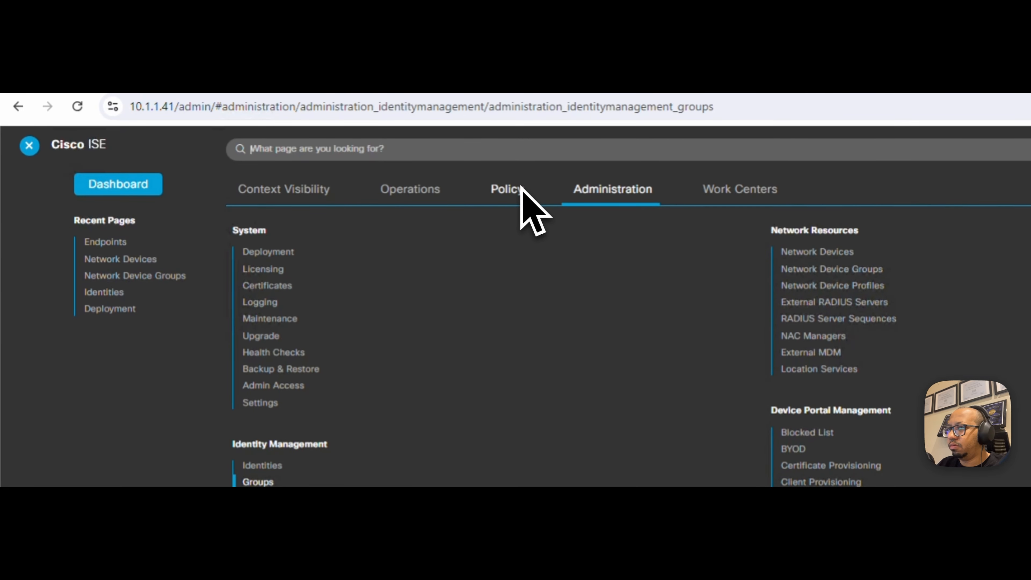
- Go to Policy > Results > Authorization Profiles and start a new profile
click(521, 188)
click(261, 358)
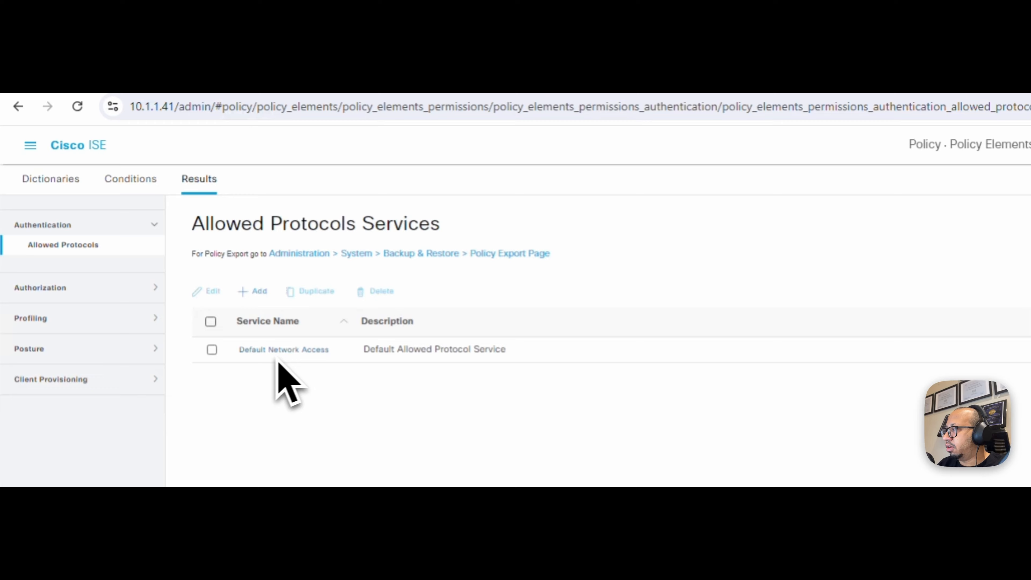
click(97, 289)
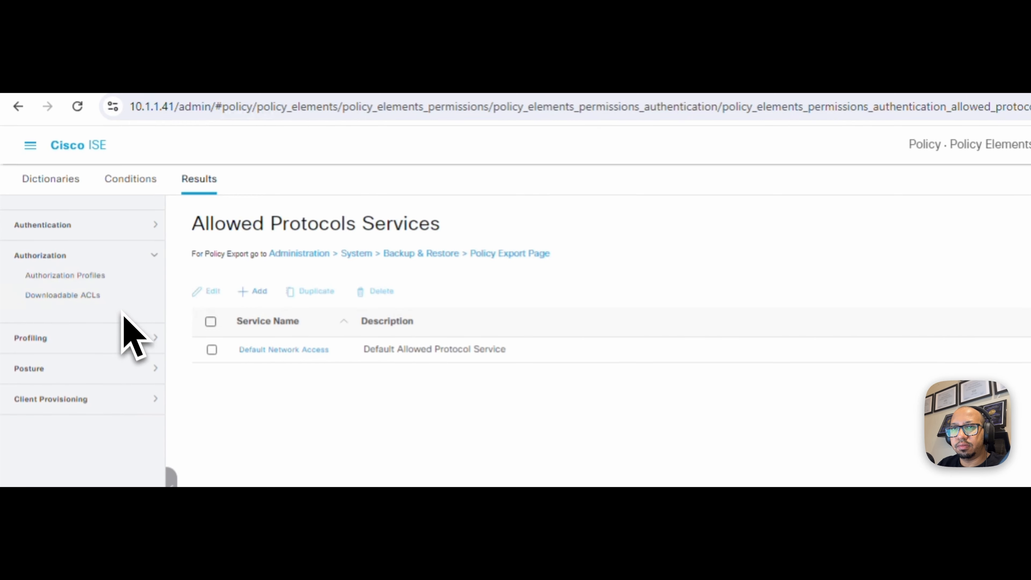
click(110, 277)
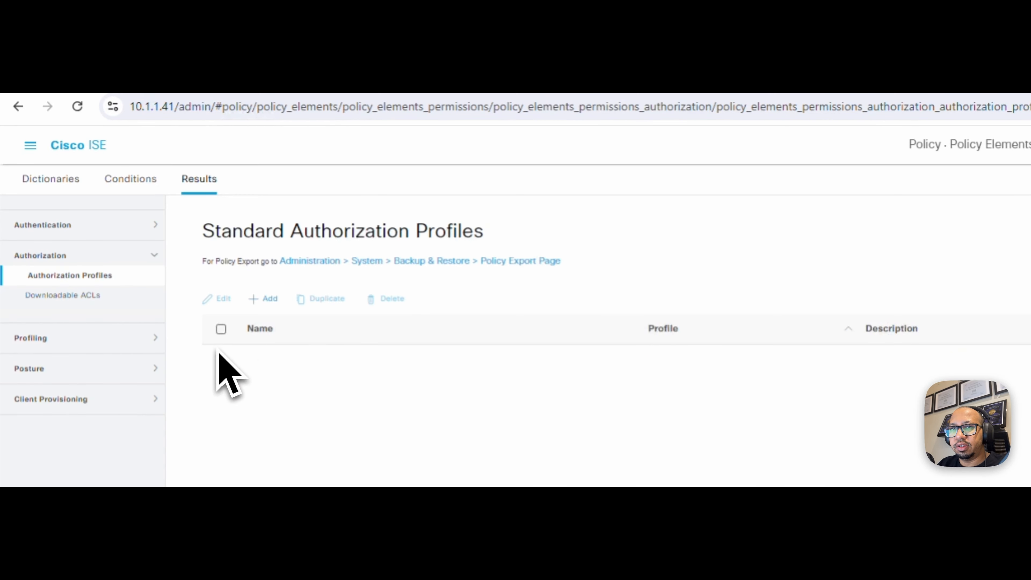
click(269, 306)
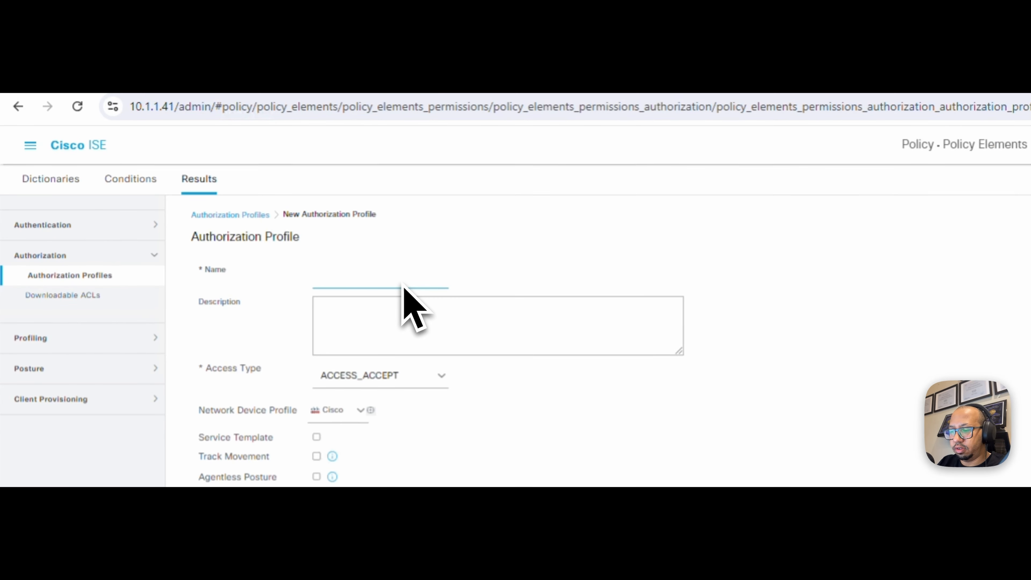
- Name the profile IT_iPSK, browse the attribute dictionaries, then leave it unsaved
text(IT_IPSK)
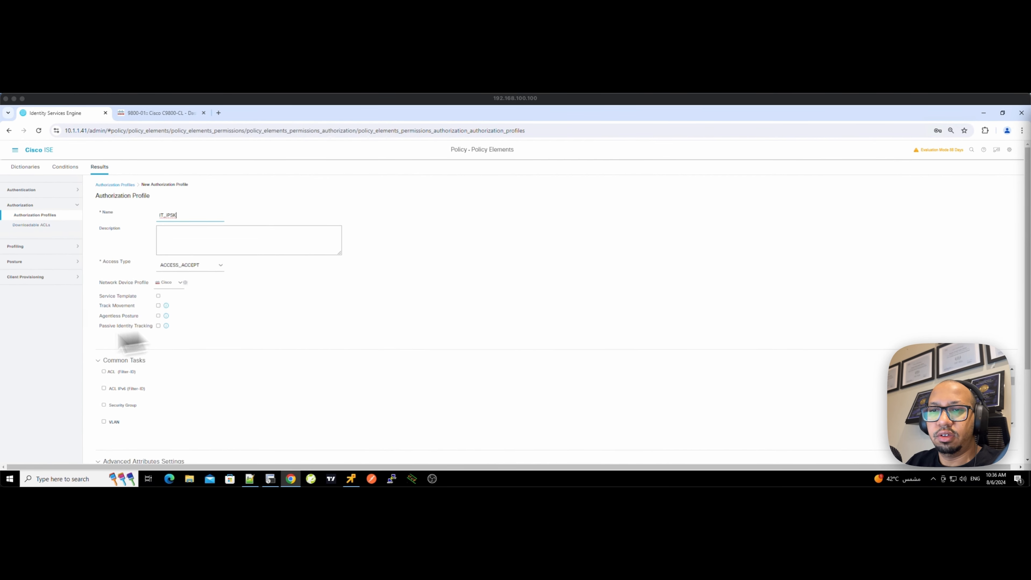
scroll(196, 406, down, 3)
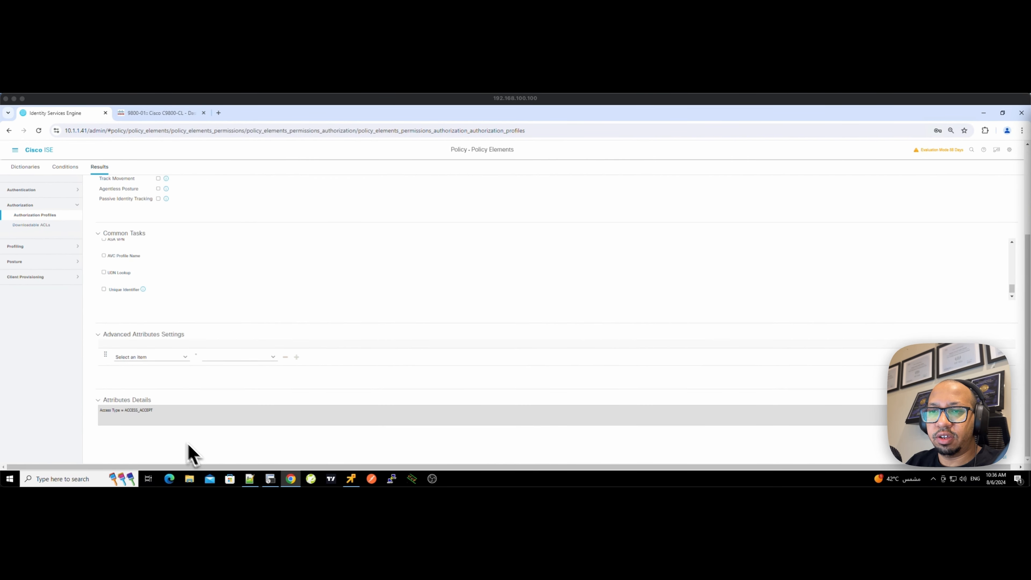
click(186, 357)
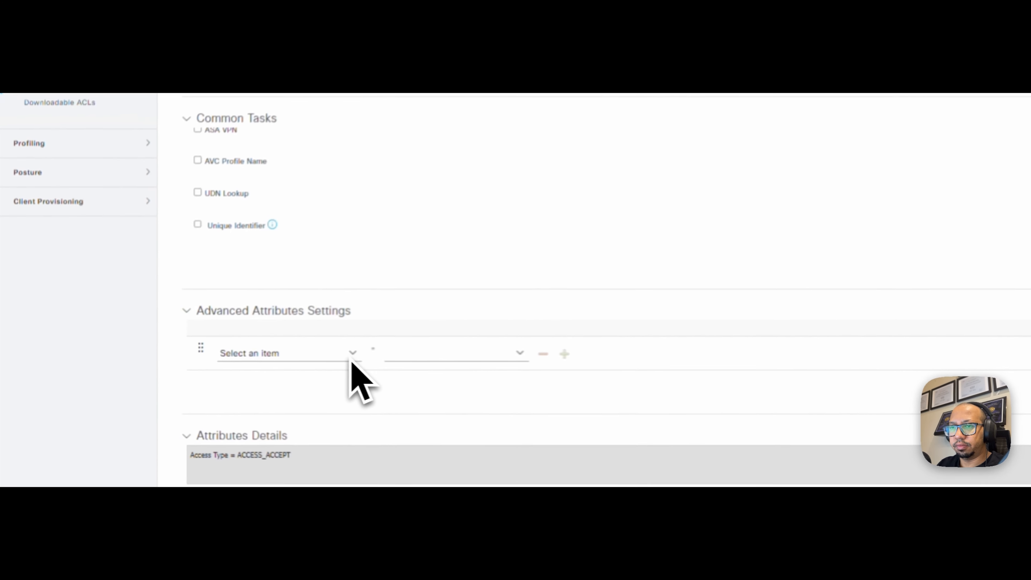
click(351, 357)
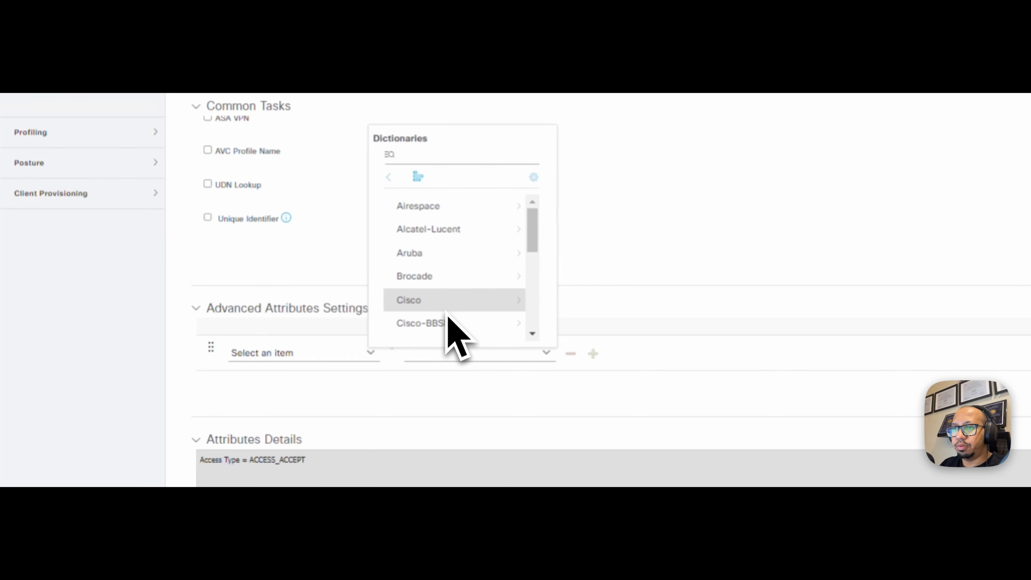
click(606, 221)
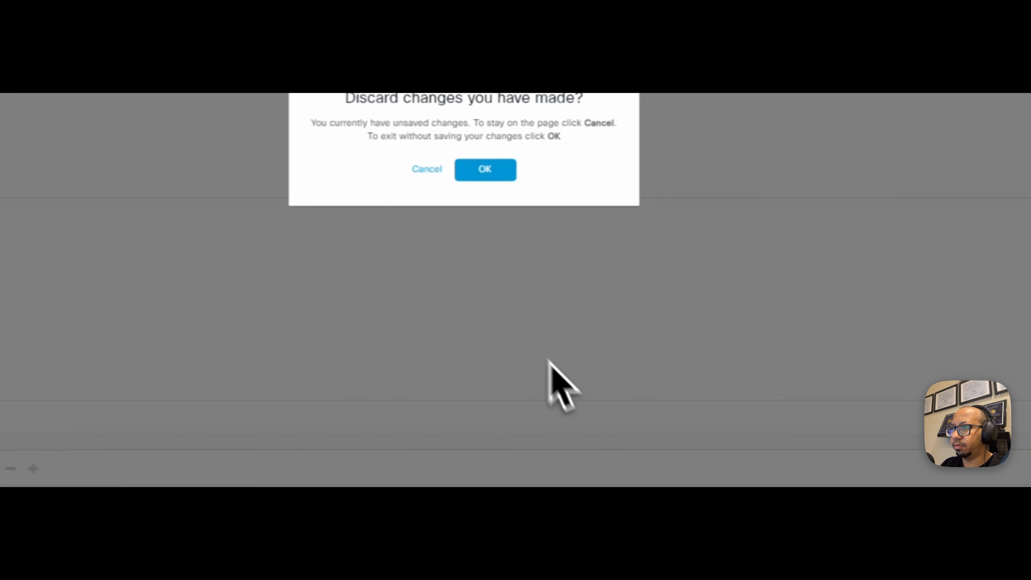
- Discard the unsaved profile and start a new authorization profile named IT-IPSK
click(477, 172)
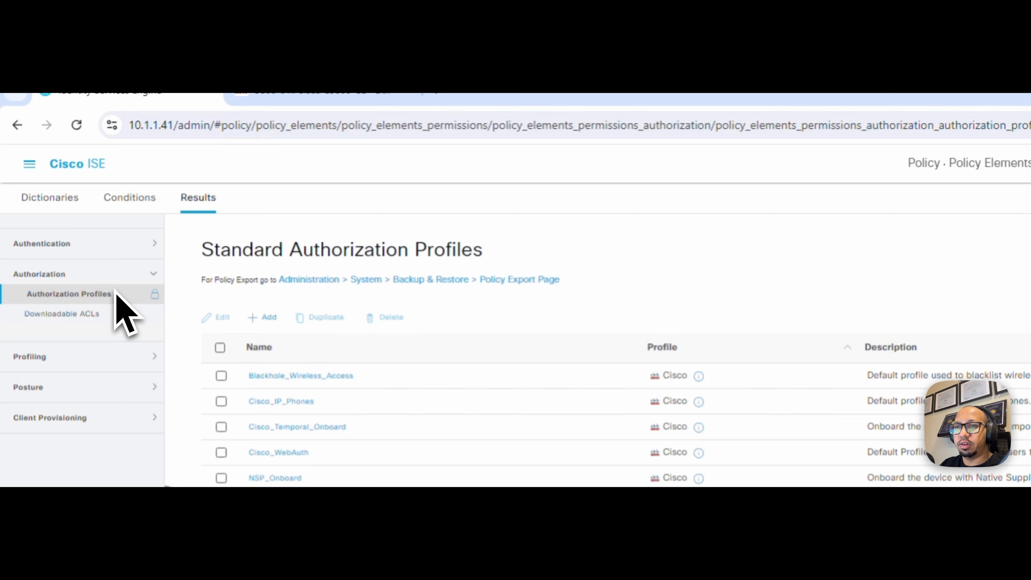
click(270, 319)
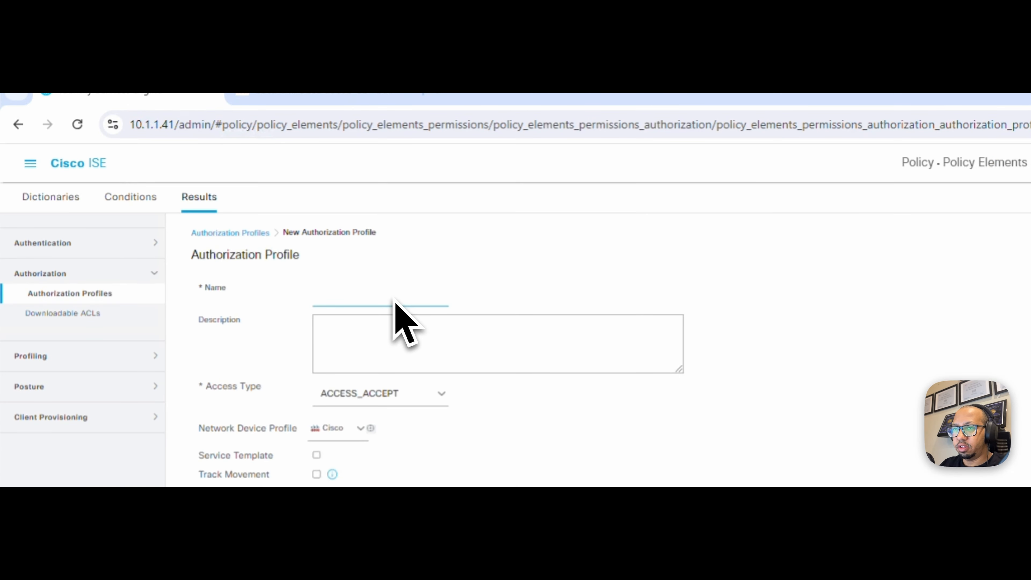
text(IT-IPS)
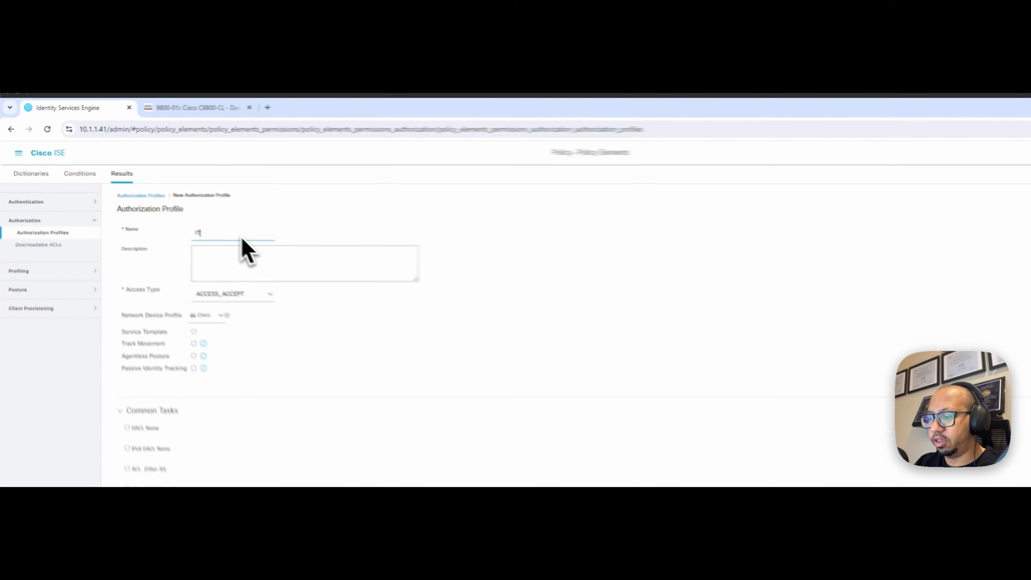
text(K)
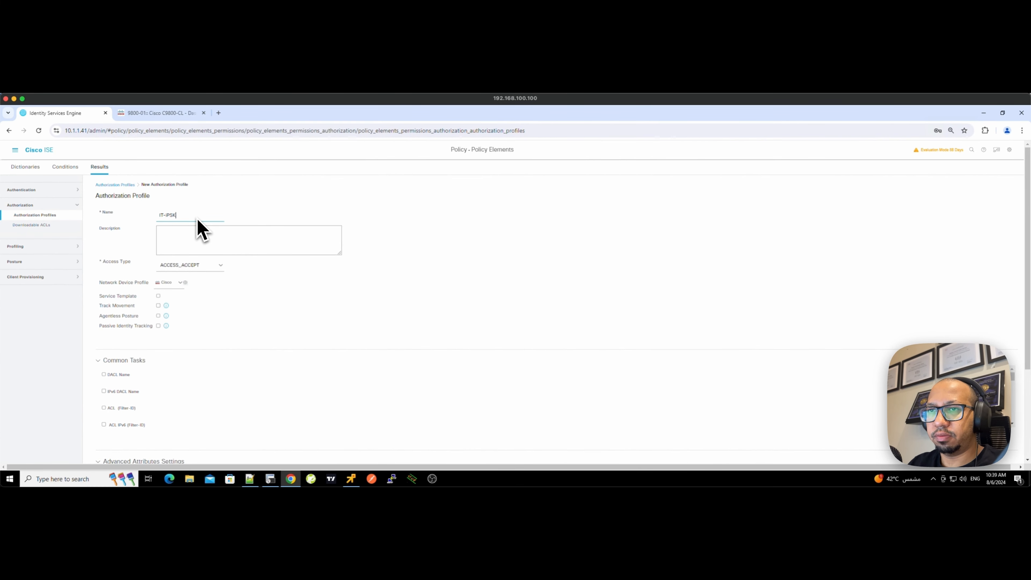
scroll(255, 392, down, 3)
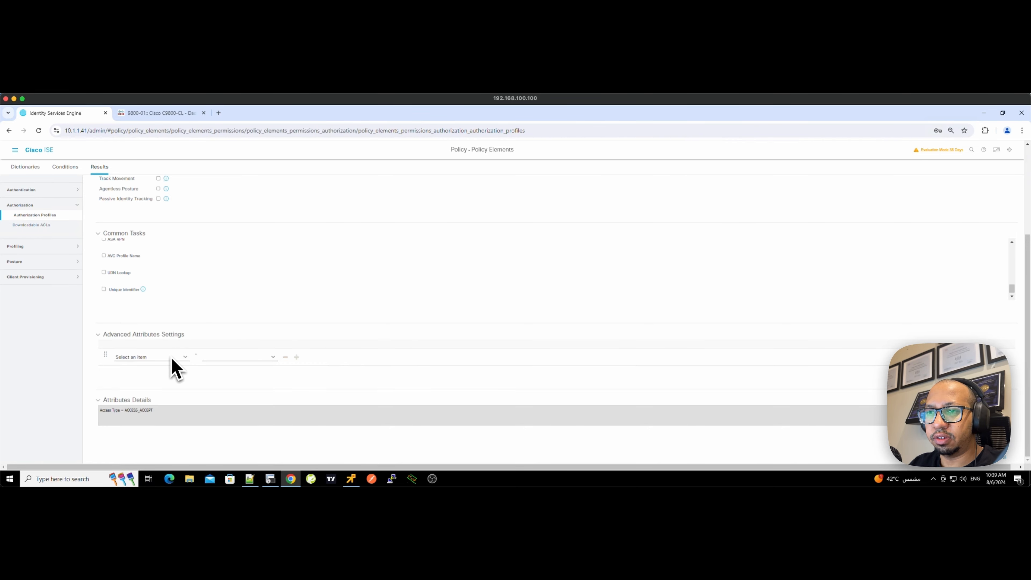
- Add advanced attribute Cisco:cisco-av-pair with value psk-mode=ascii
click(184, 358)
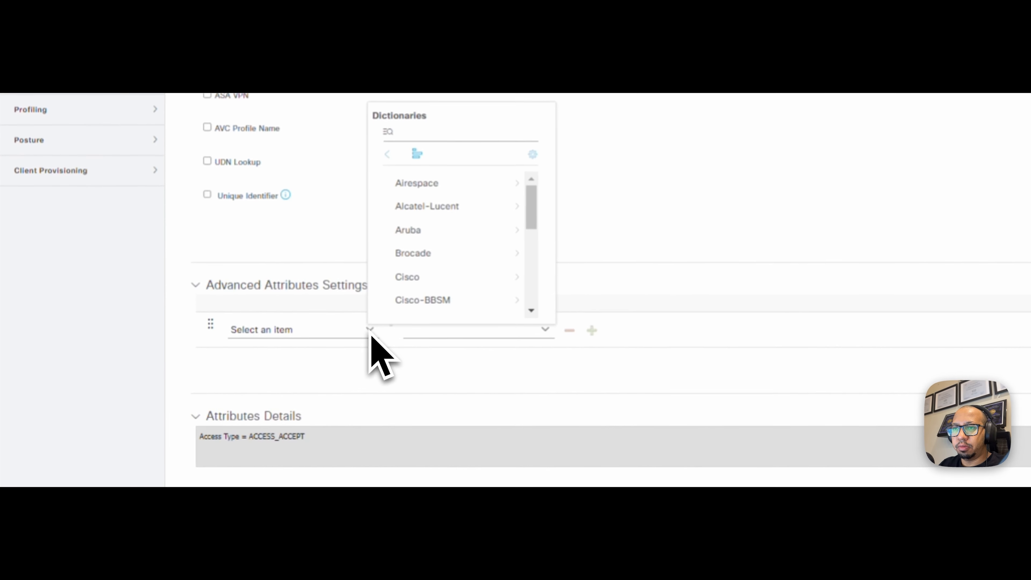
click(432, 276)
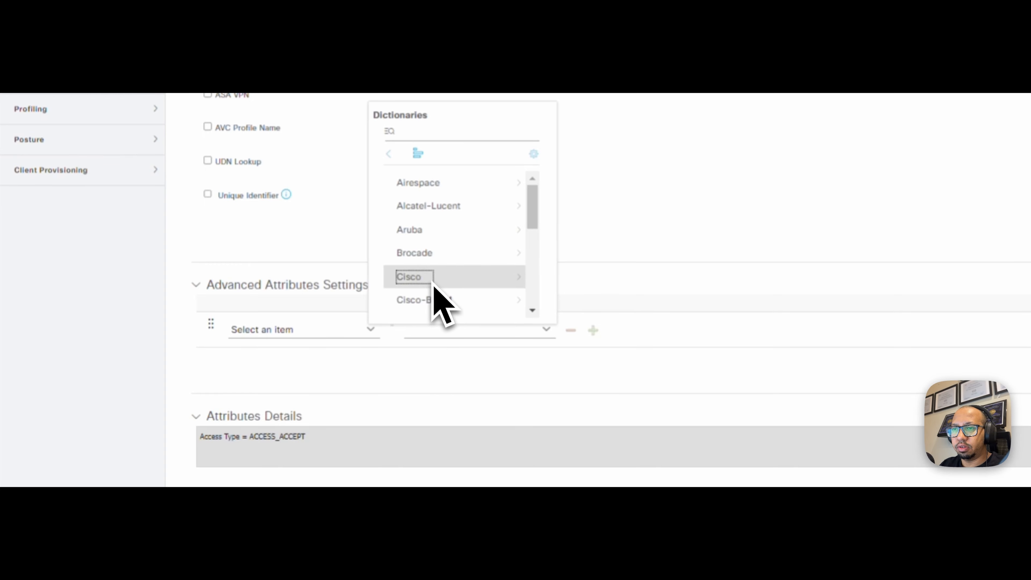
click(444, 282)
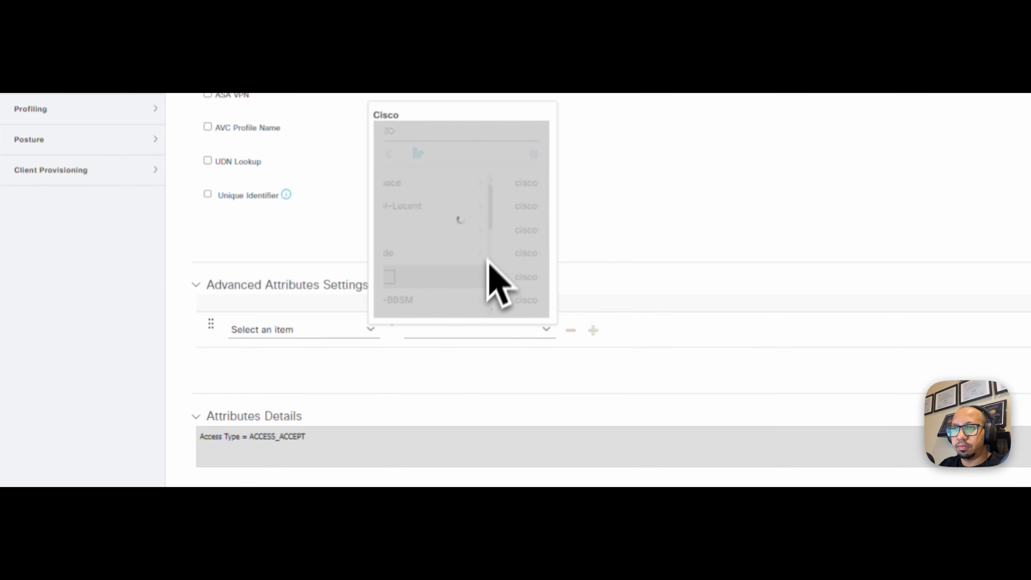
click(481, 254)
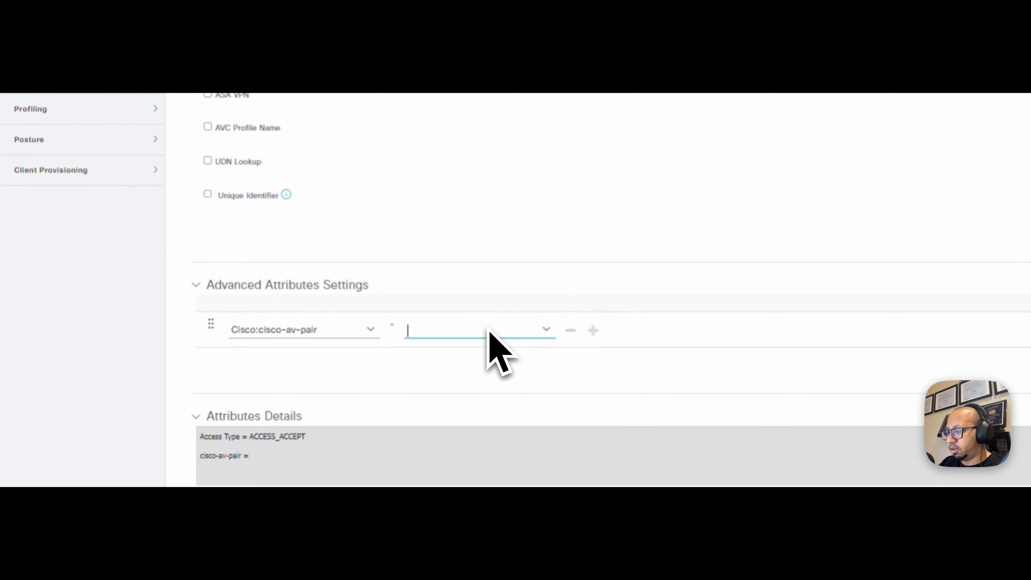
click(487, 327)
text(psk-mode=ascii)
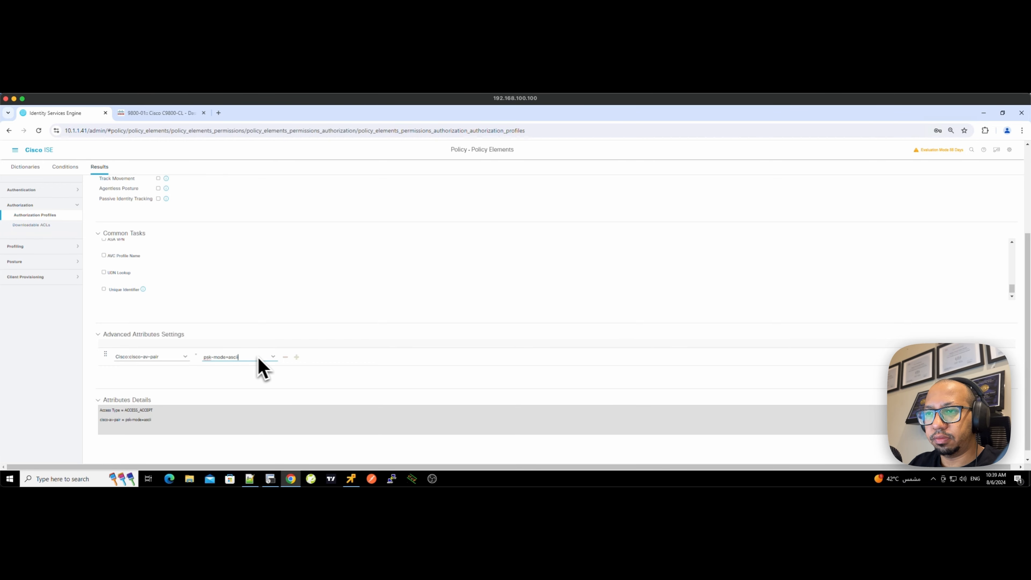
- Add a second Cisco:cisco-av-pair attribute holding the pre-shared key, then submit the profile
click(297, 357)
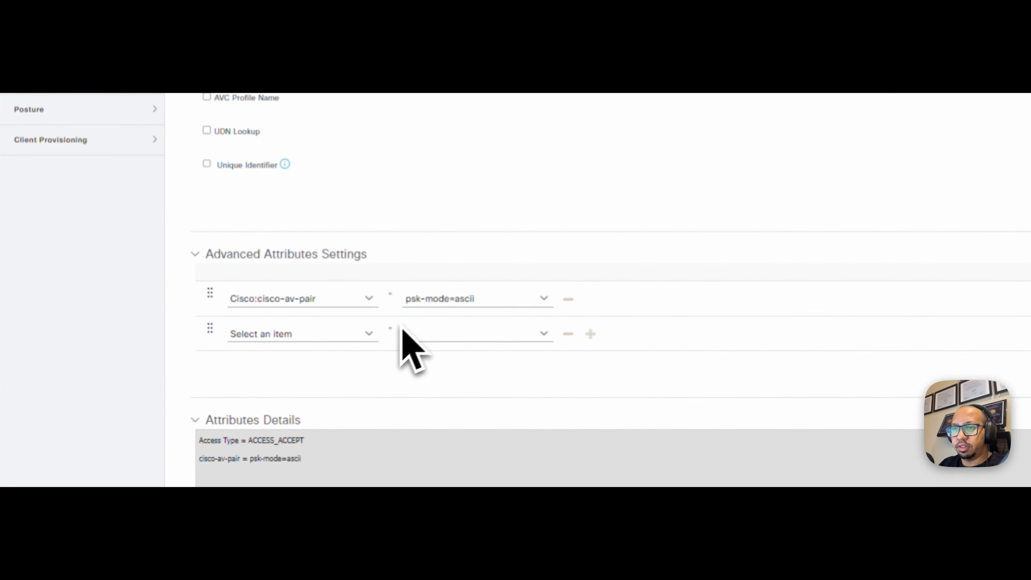
click(371, 334)
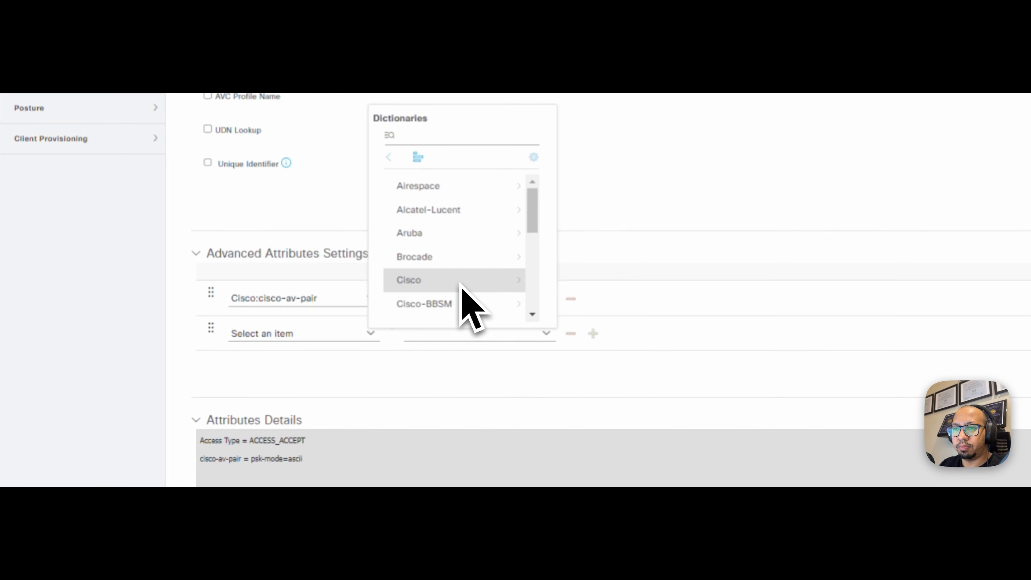
click(461, 284)
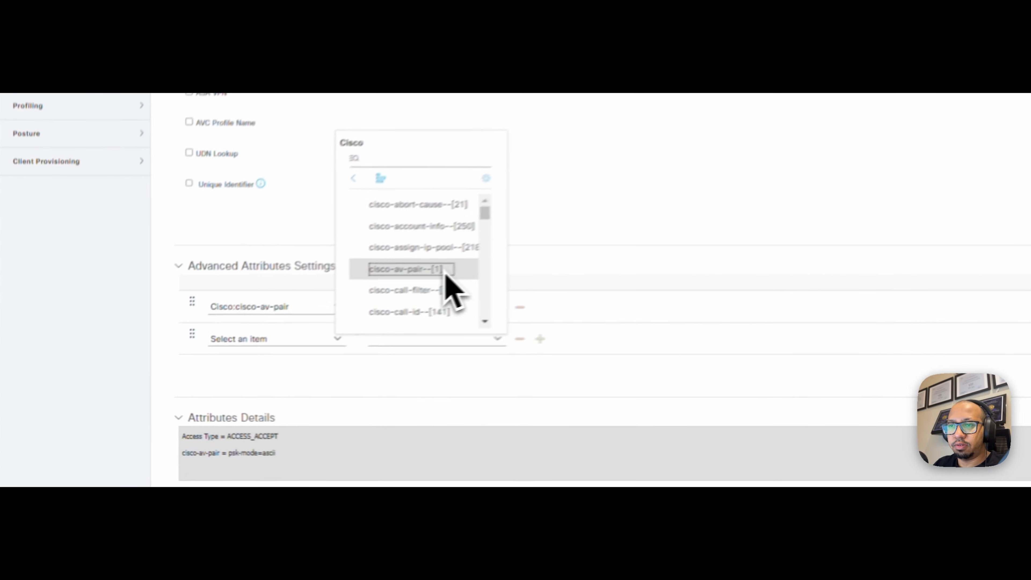
click(231, 336)
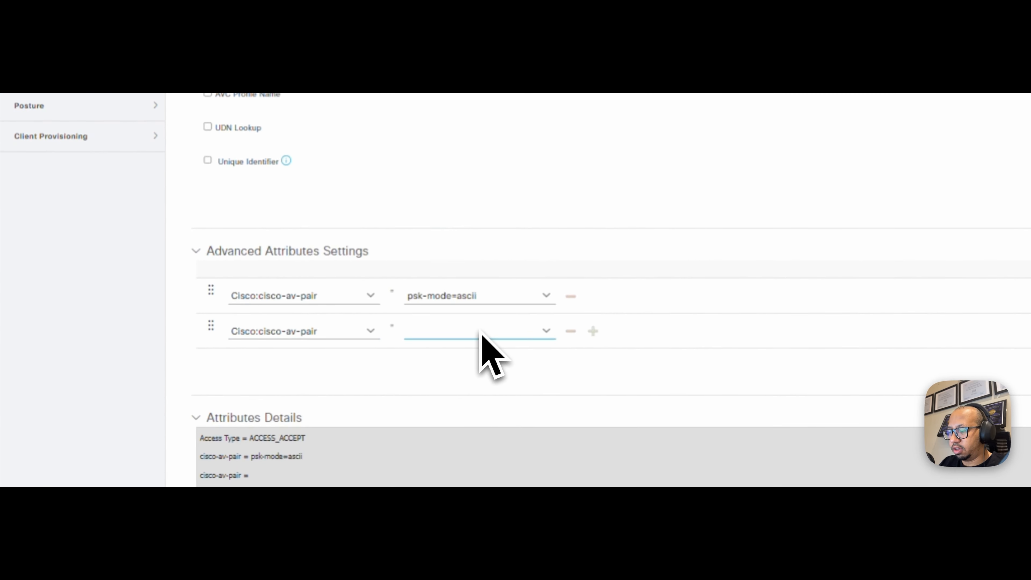
text(k=Cisco@123)
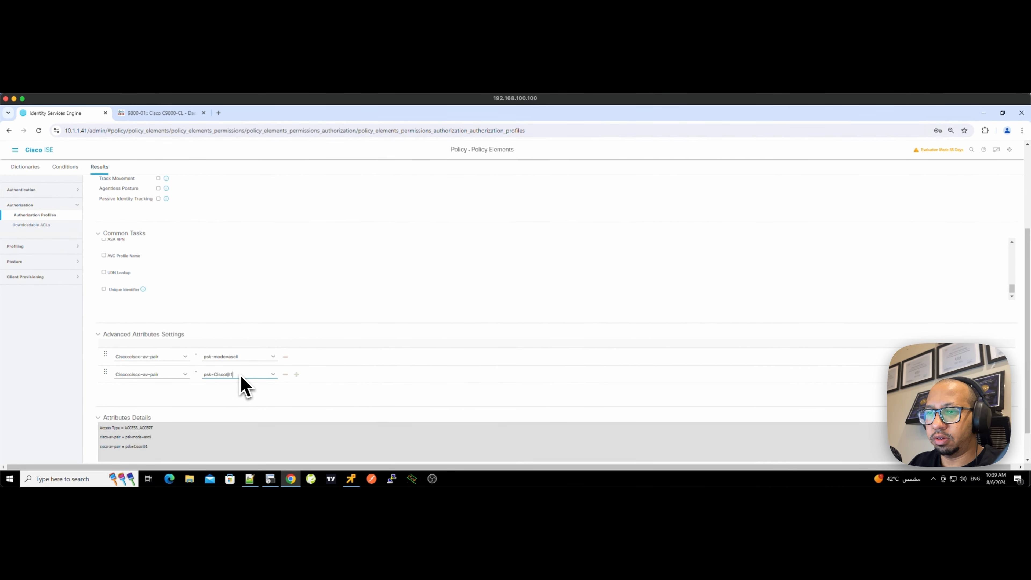
scroll(419, 392, down, 1)
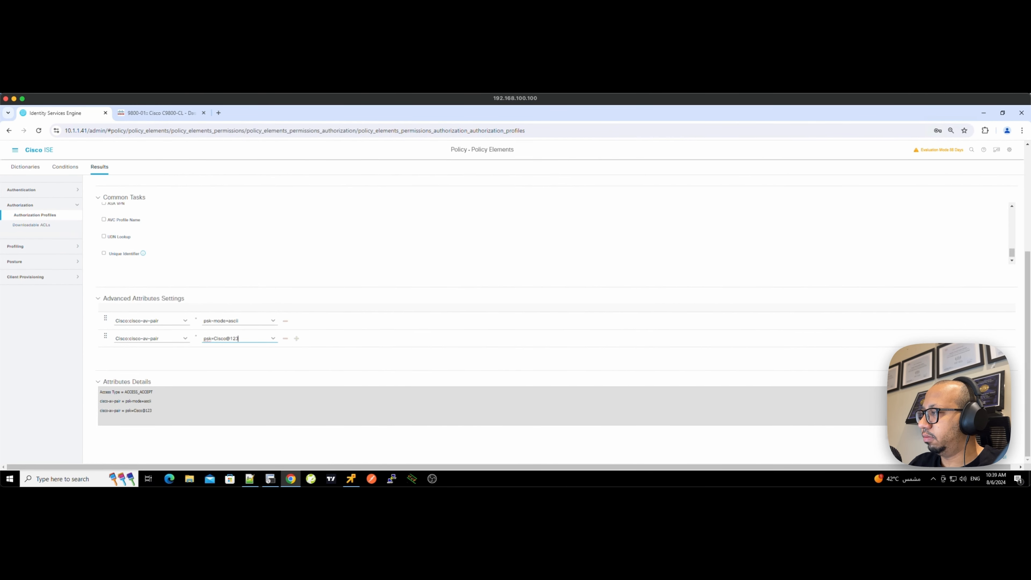
click(954, 459)
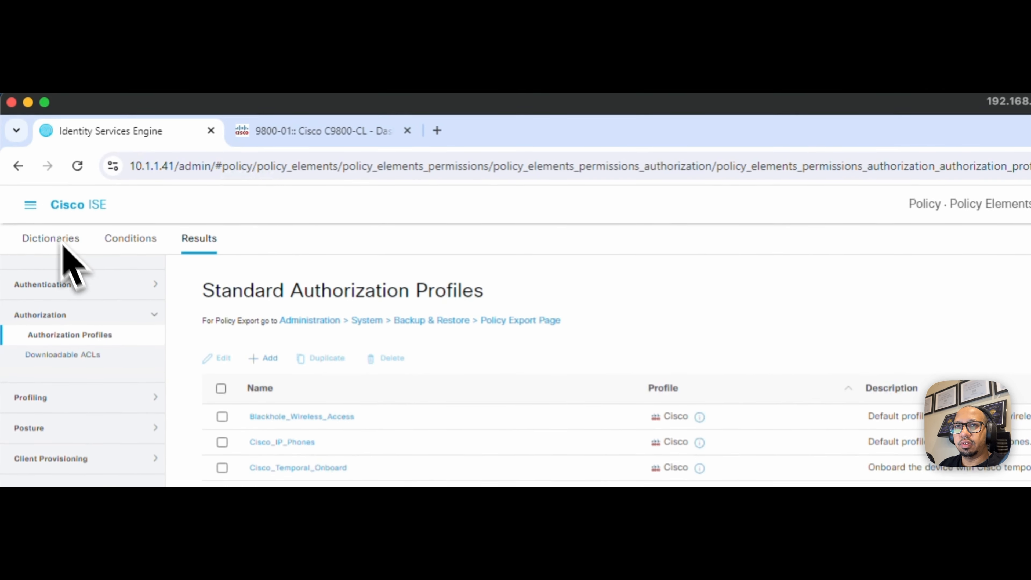
- Insert a new policy set above Default and begin naming it Wireless
click(31, 205)
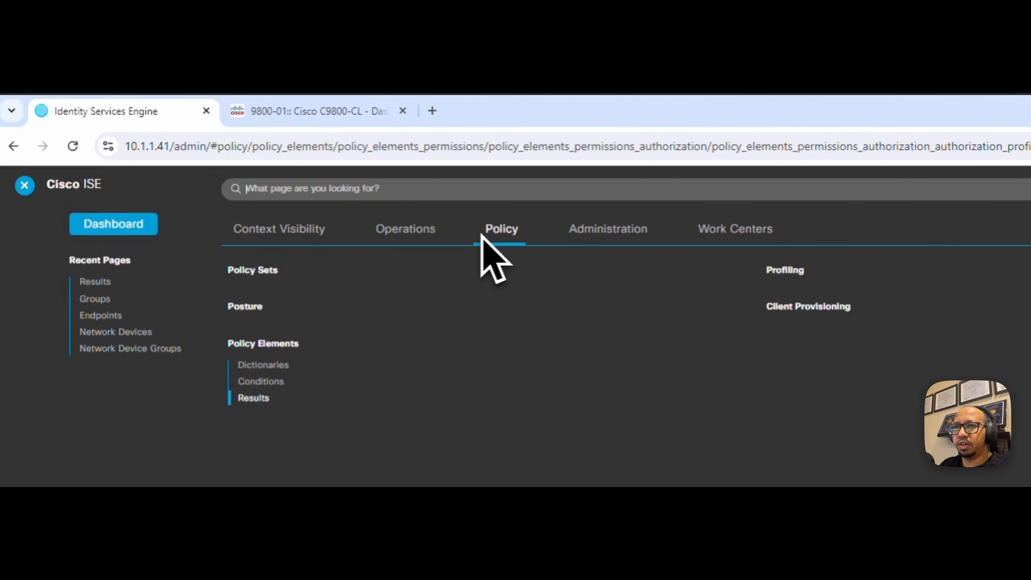
click(270, 268)
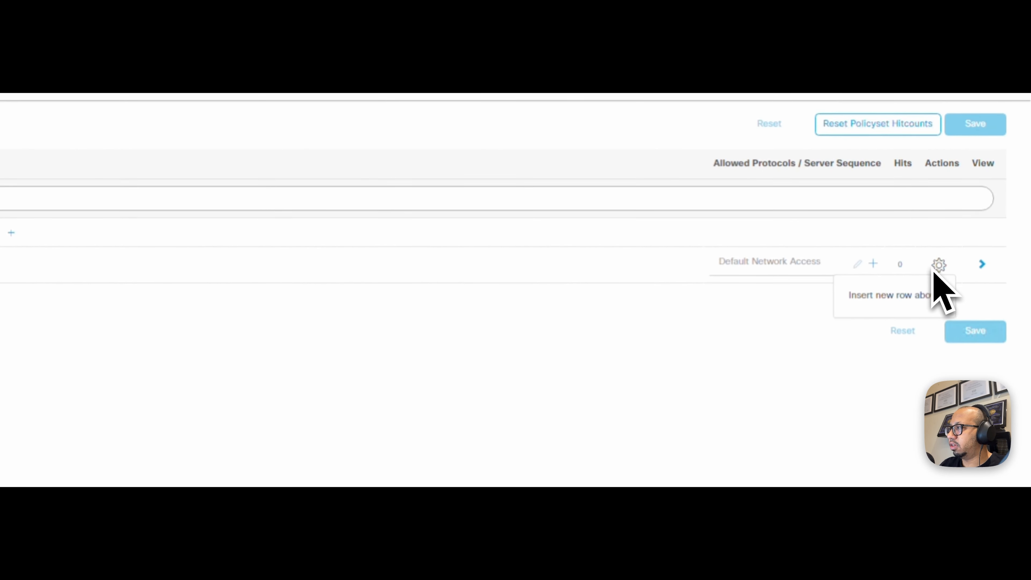
click(927, 292)
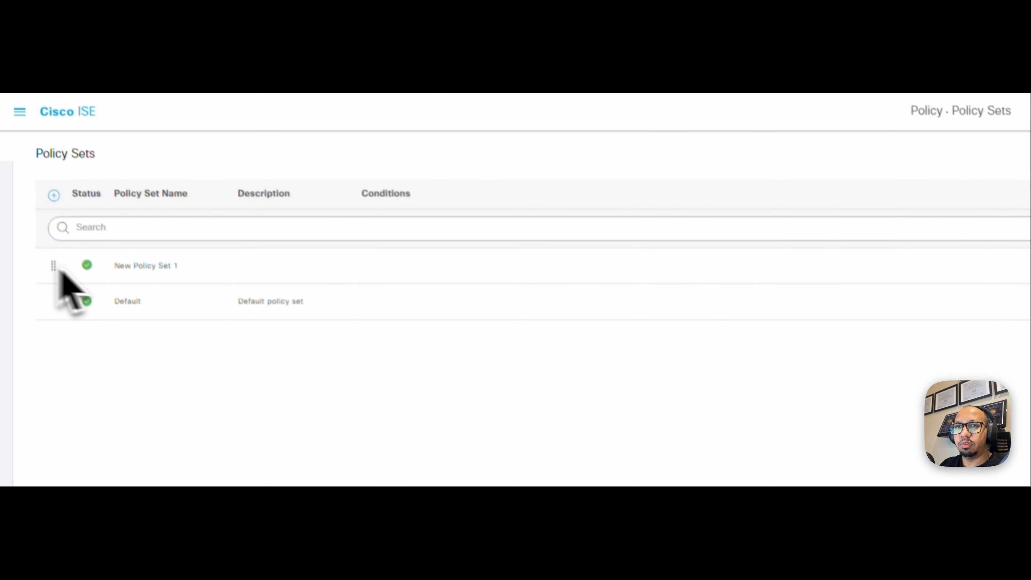
double_click(150, 294)
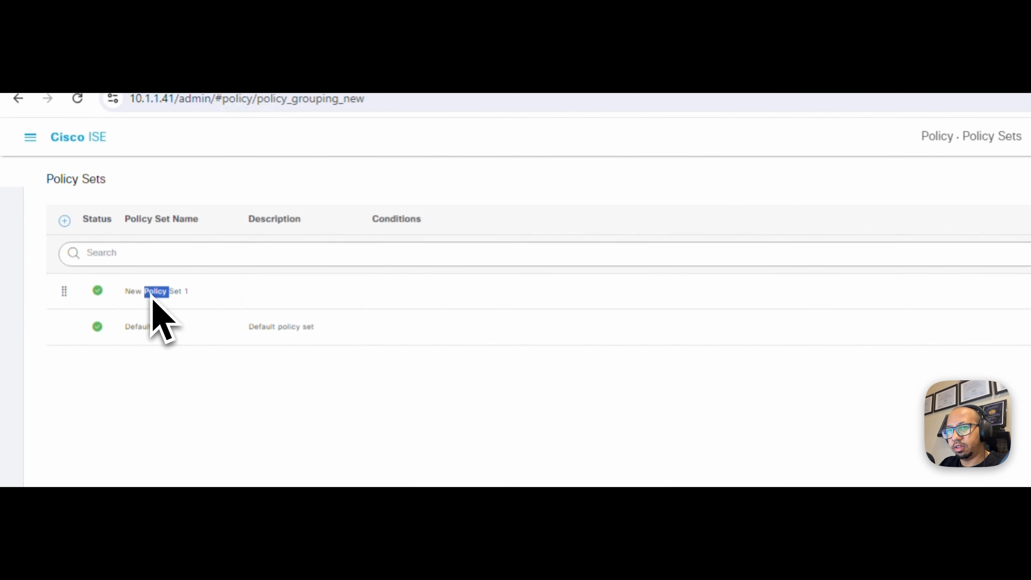
text(Wie)
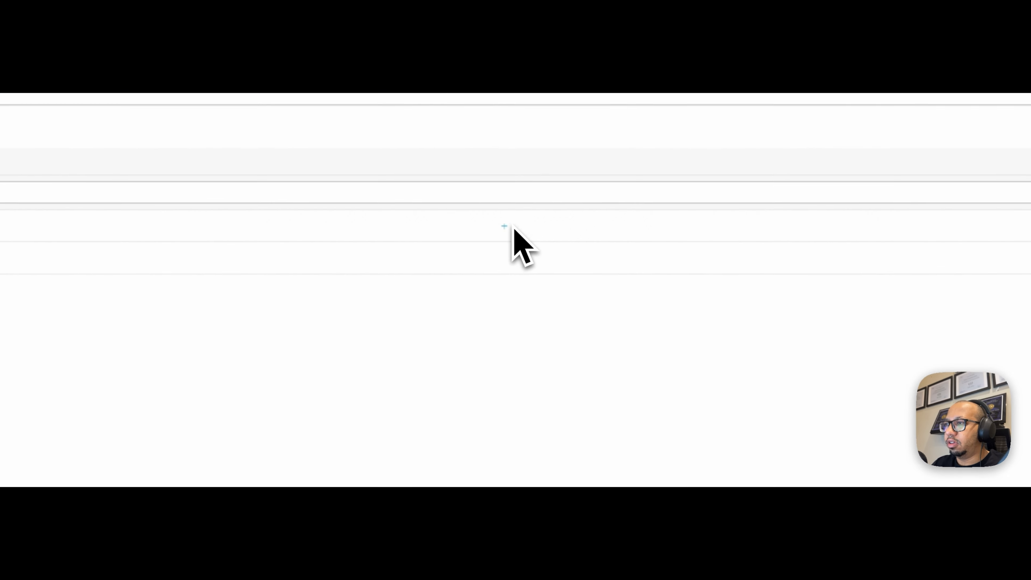
- Set the policy set condition to DEVICE Device Type EQUALS All Device Types#Wireless Controller
click(525, 227)
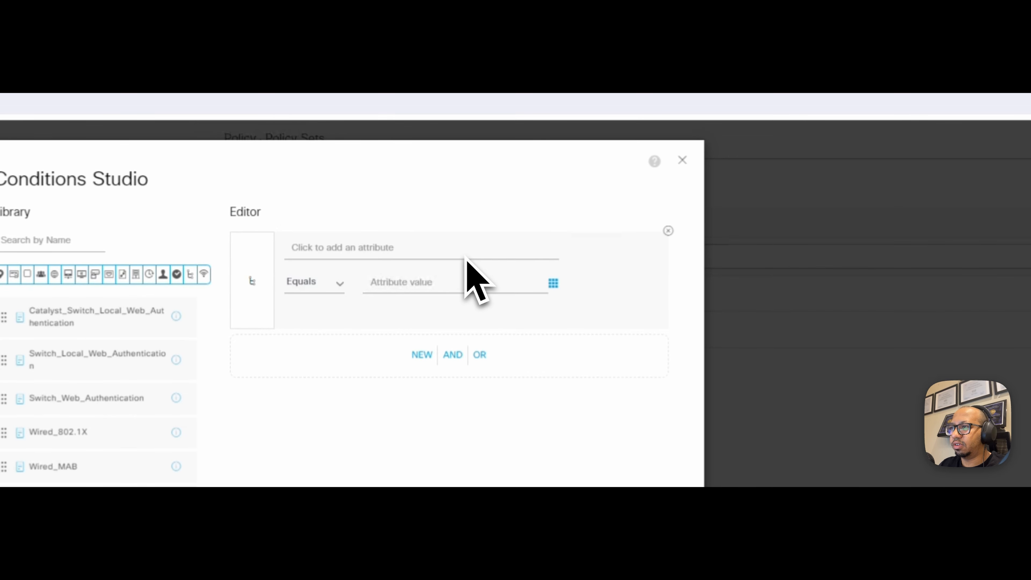
click(466, 256)
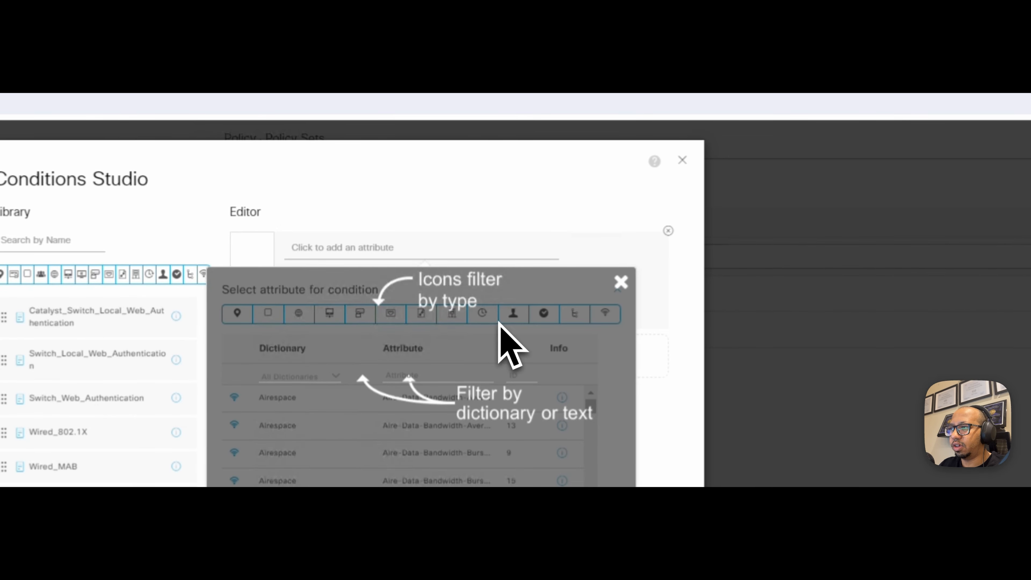
click(329, 315)
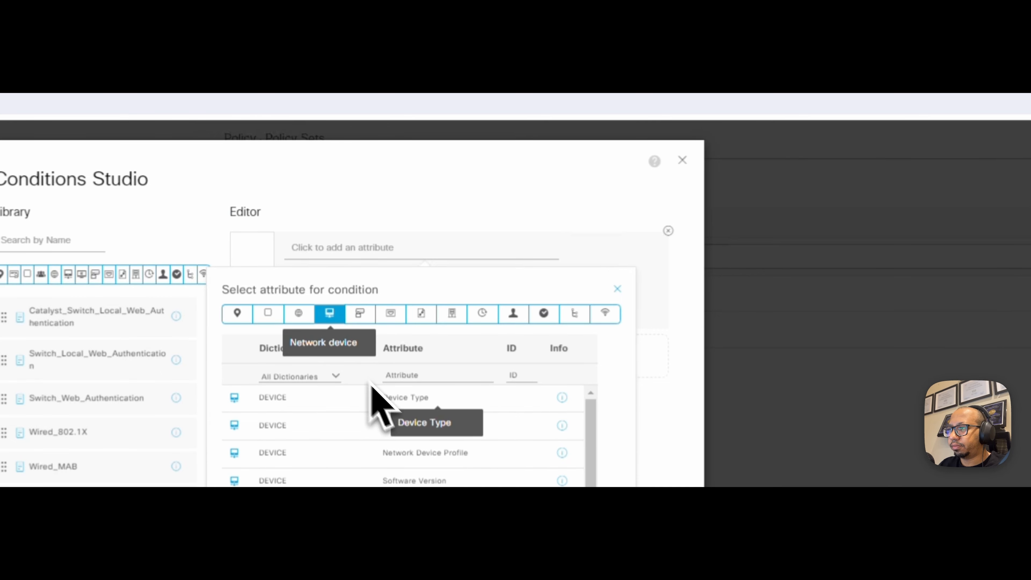
click(396, 398)
click(466, 286)
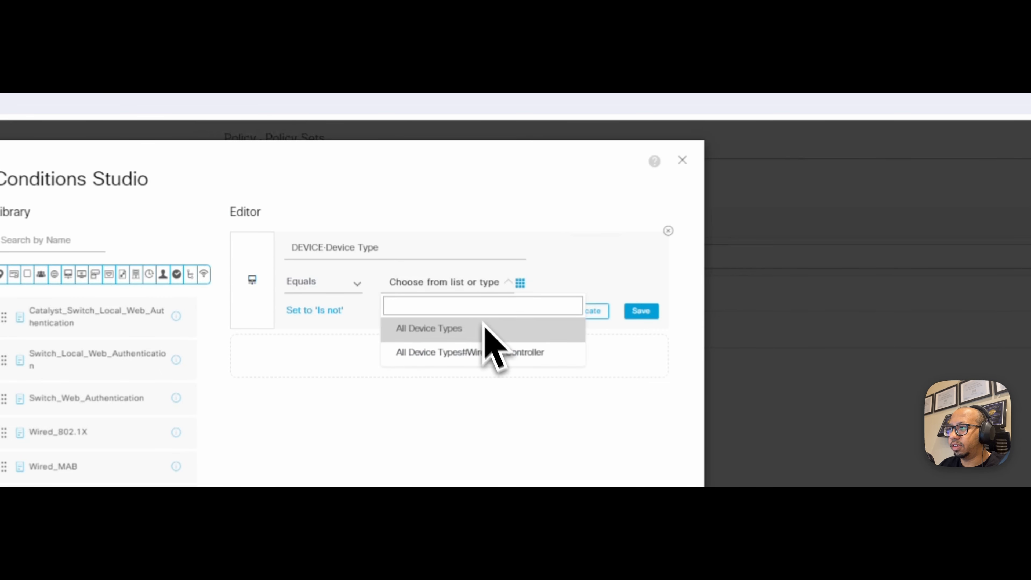
click(506, 357)
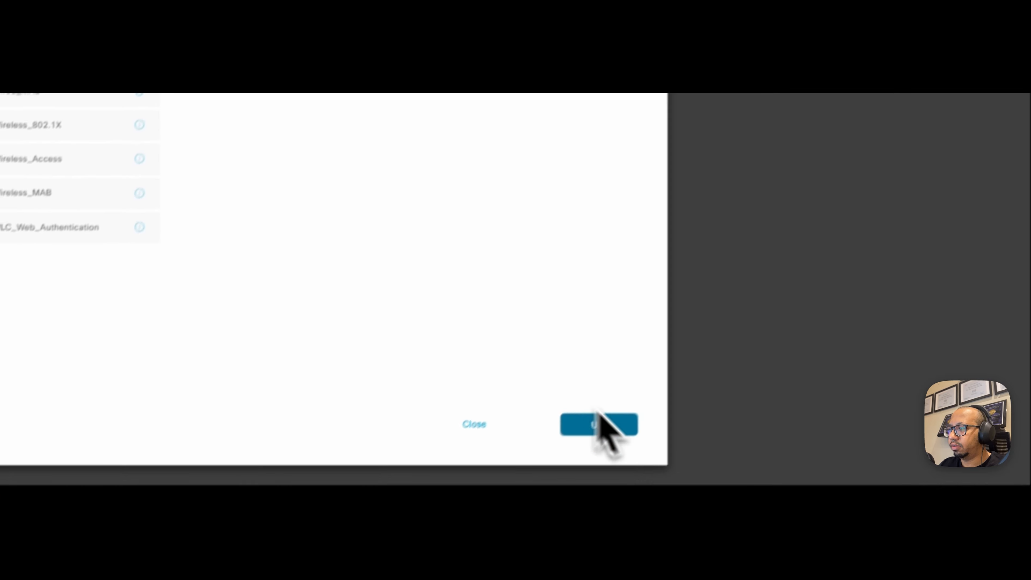
click(607, 463)
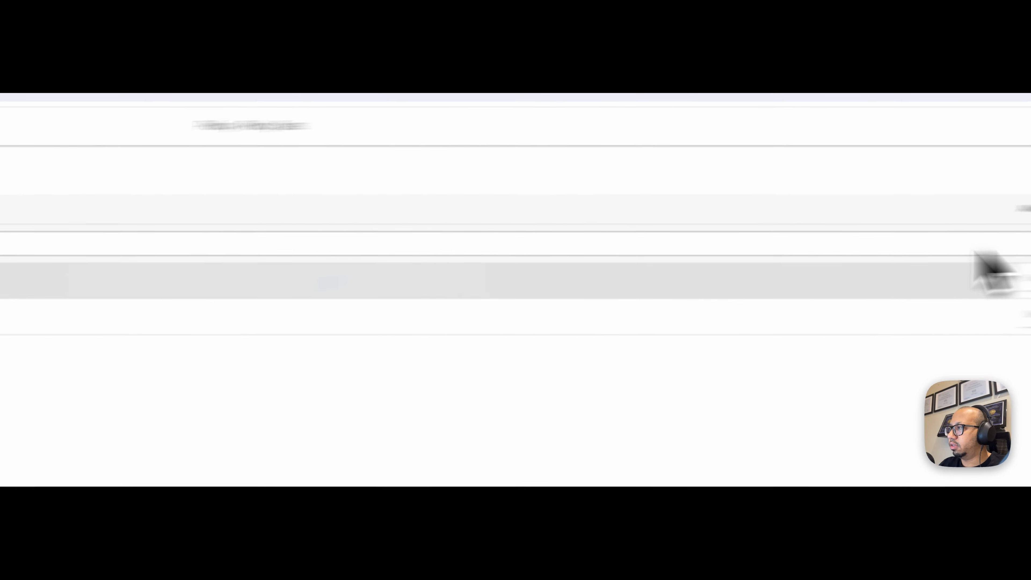
- Allow Default Network Access for the policy set and save the policy sets
click(822, 290)
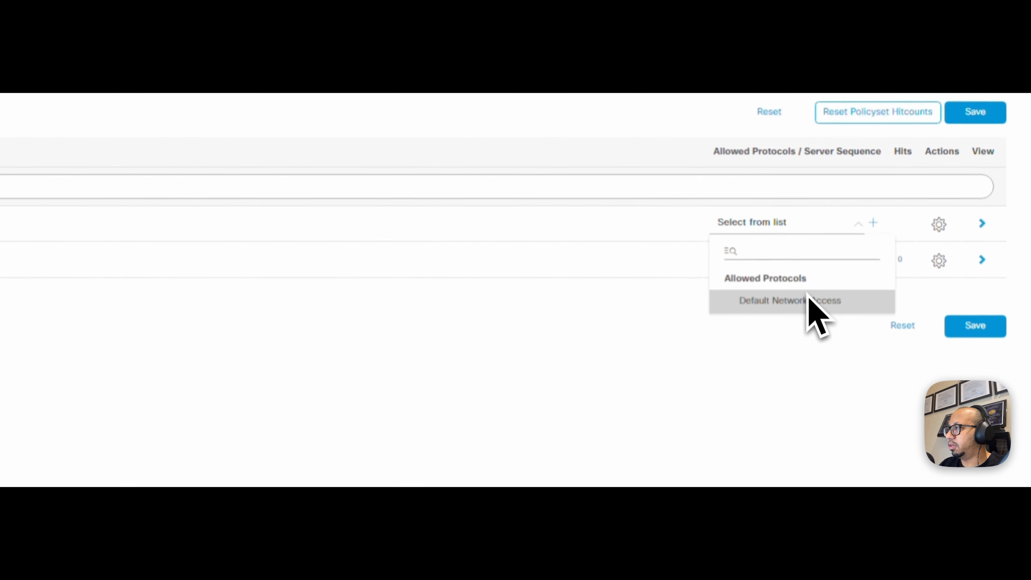
click(808, 359)
click(960, 388)
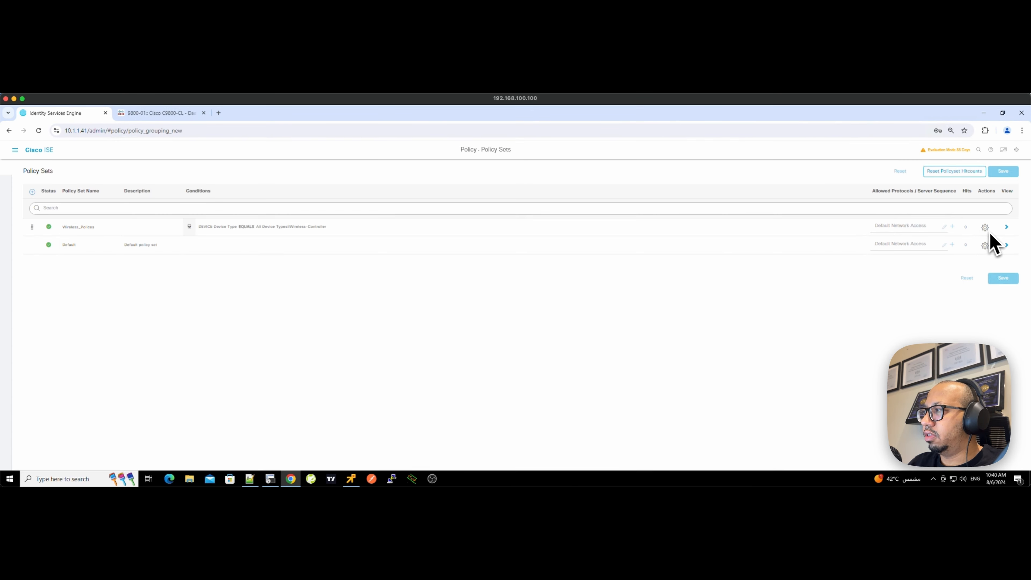
- In Wireless_Polices, set the Default authentication rule to DenyAccess and select Authentication Rule 1's name for renaming
click(1006, 226)
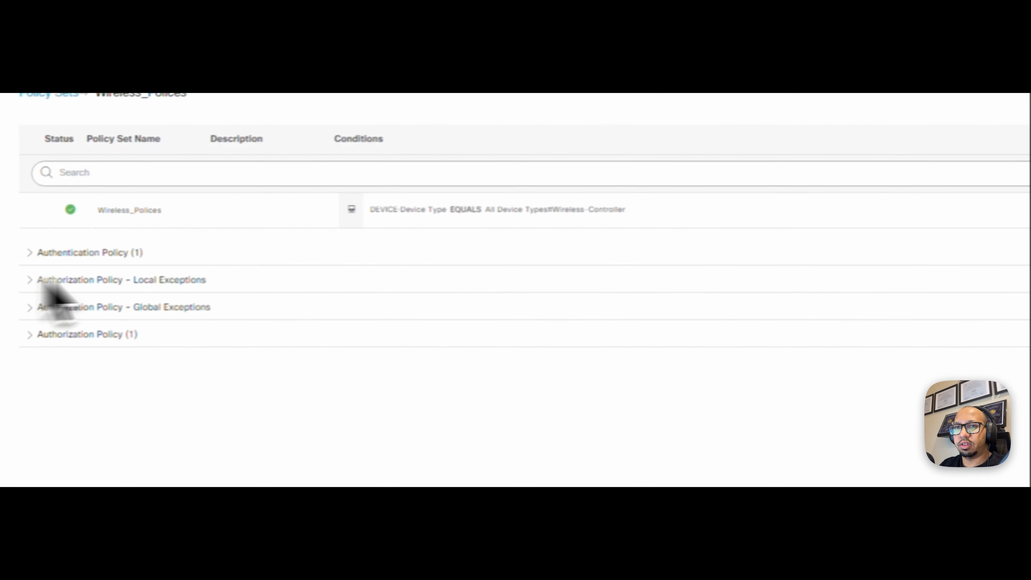
click(151, 251)
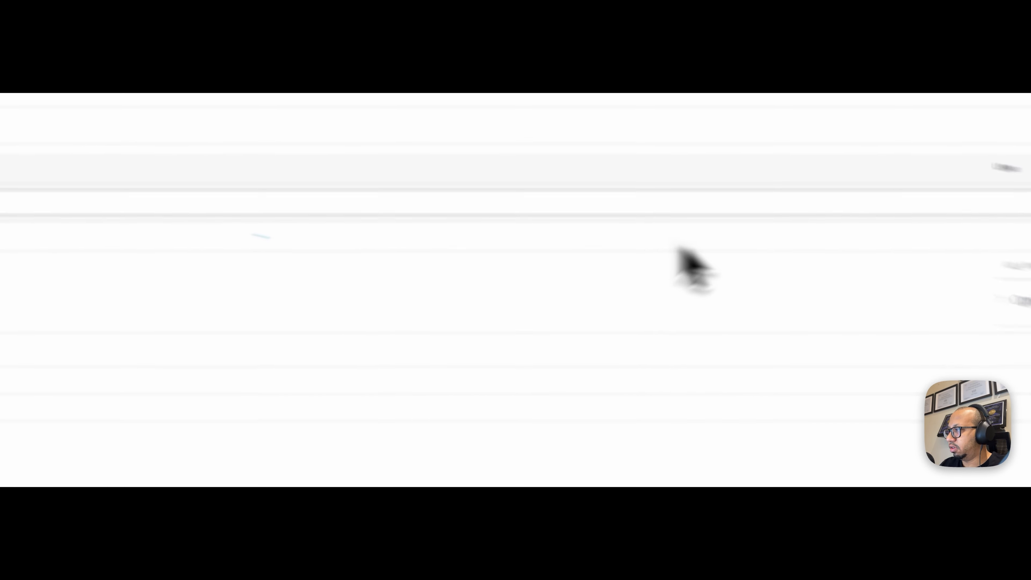
click(826, 218)
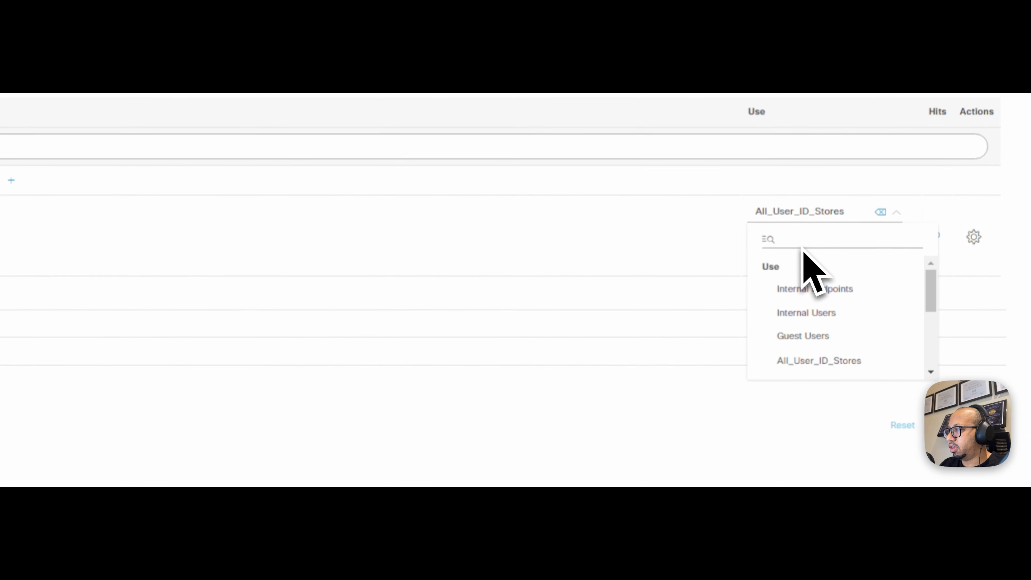
text(de)
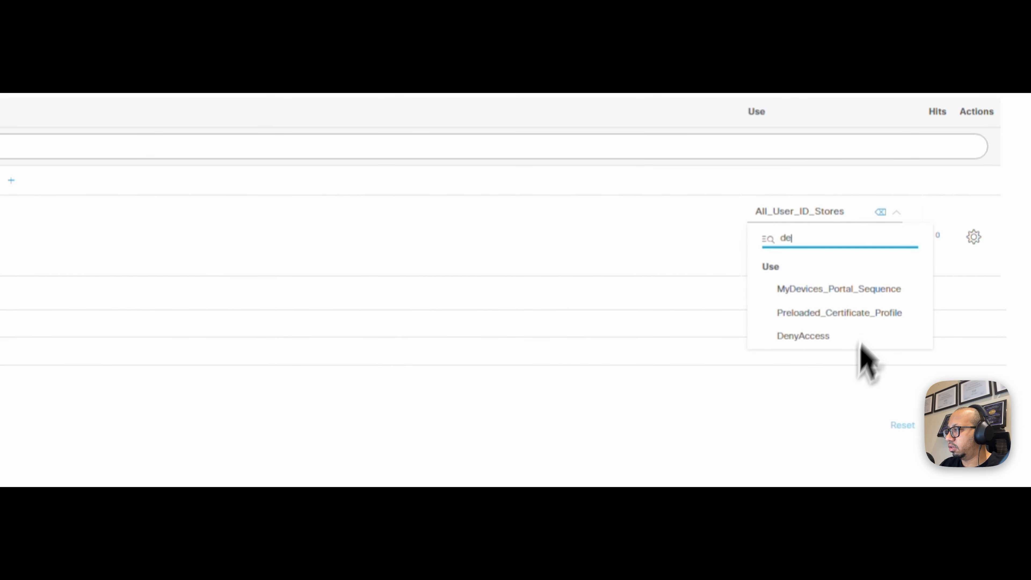
click(822, 344)
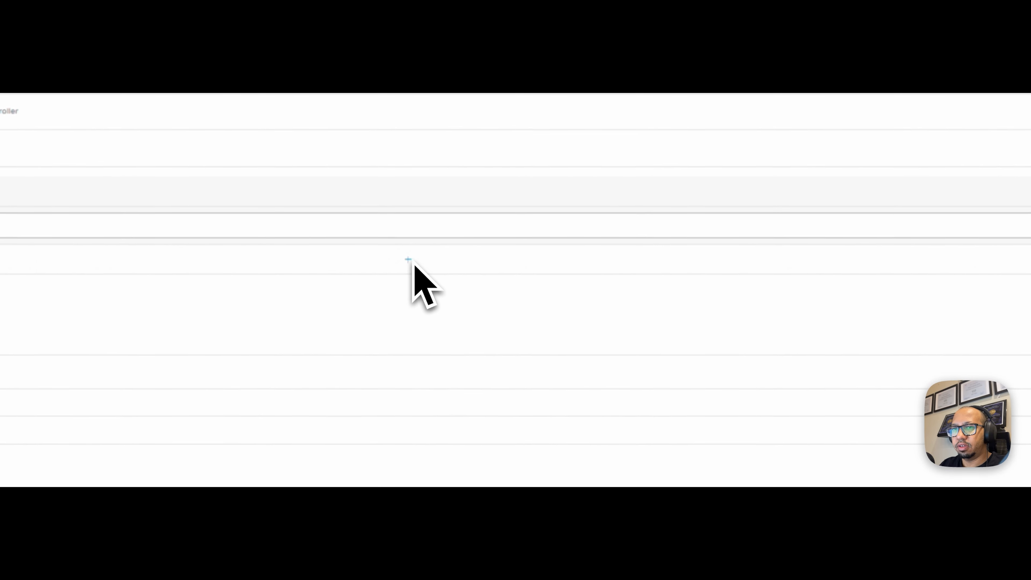
triple_click(164, 269)
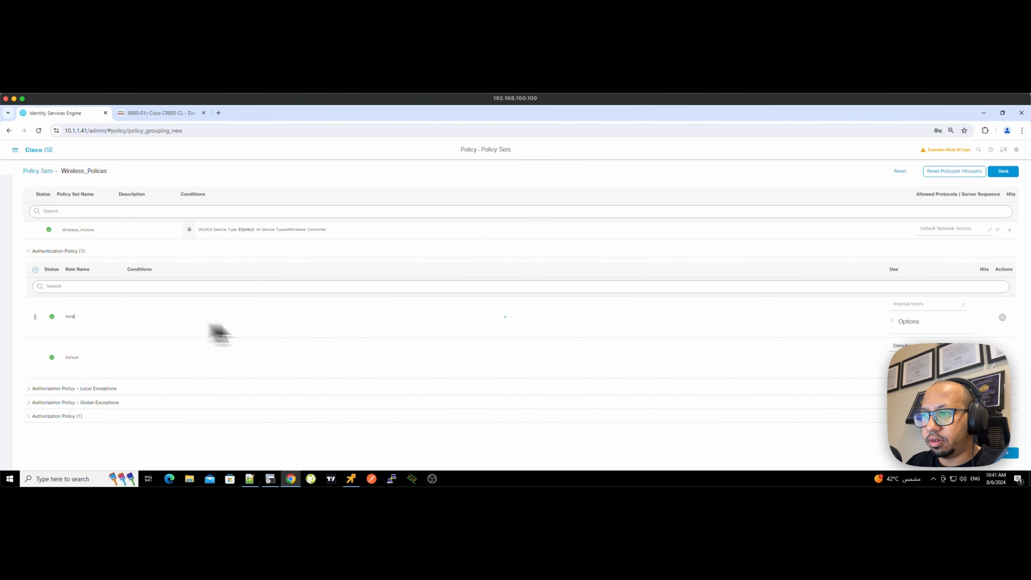
- Give the MAB rule the Wireless_MAB library condition and set its identity source to Internal Endpoints
click(505, 317)
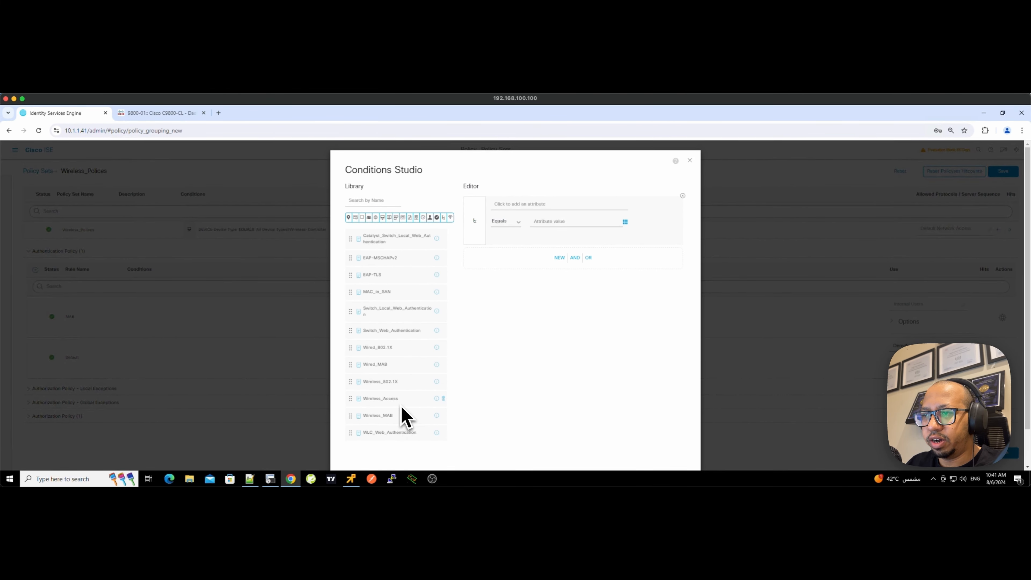
drag(398, 418, 593, 218)
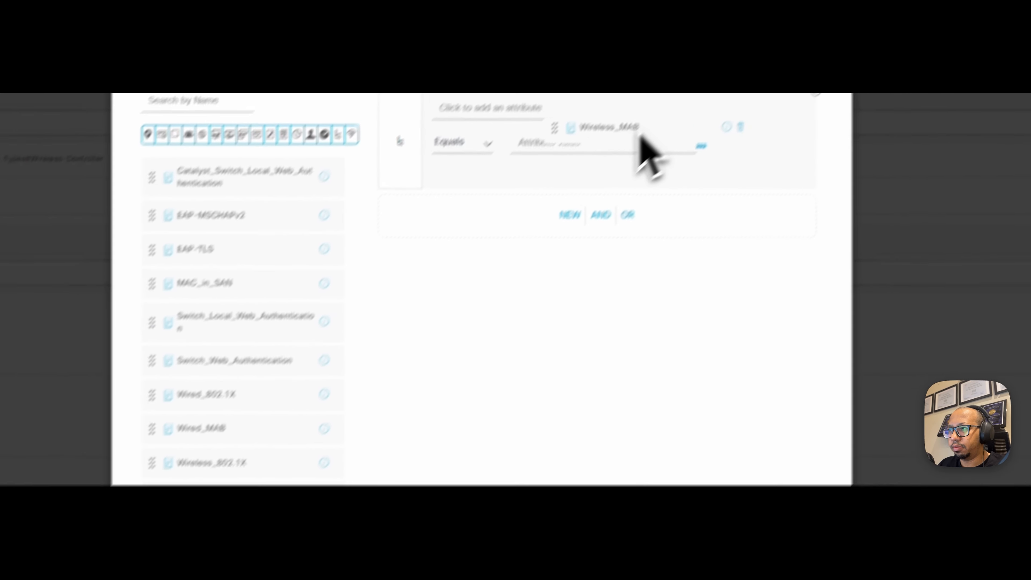
drag(641, 136, 597, 123)
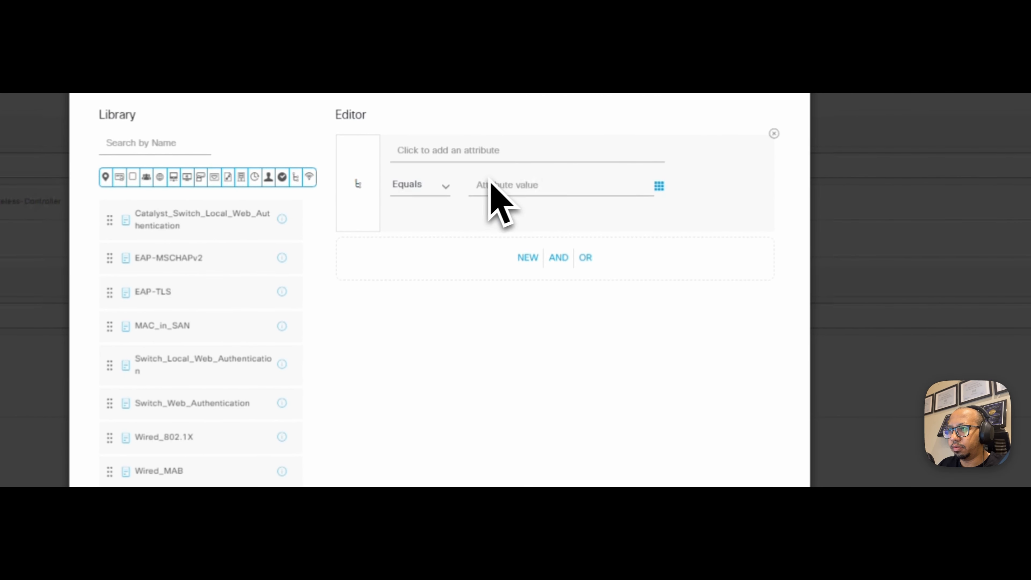
click(499, 171)
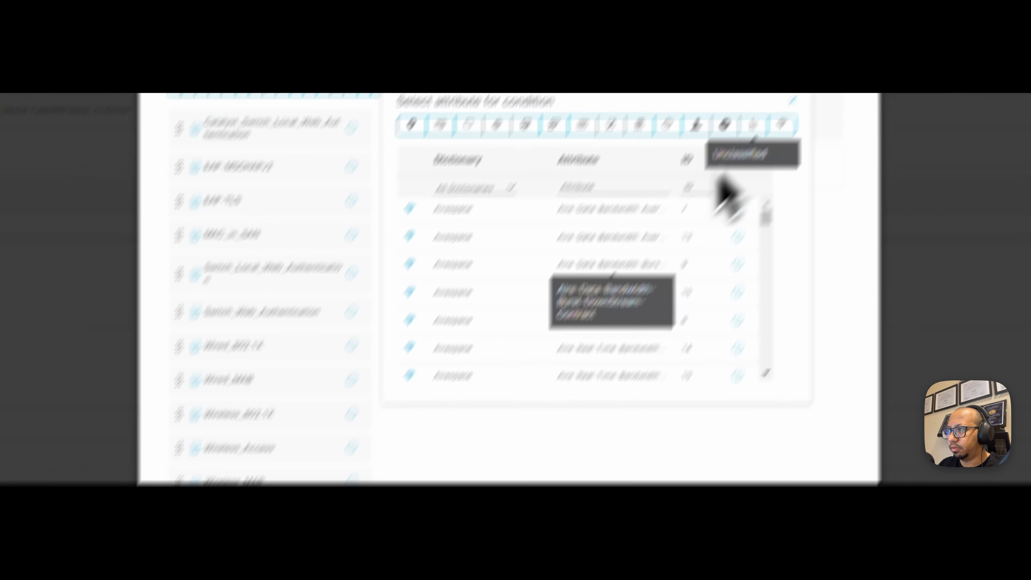
click(793, 101)
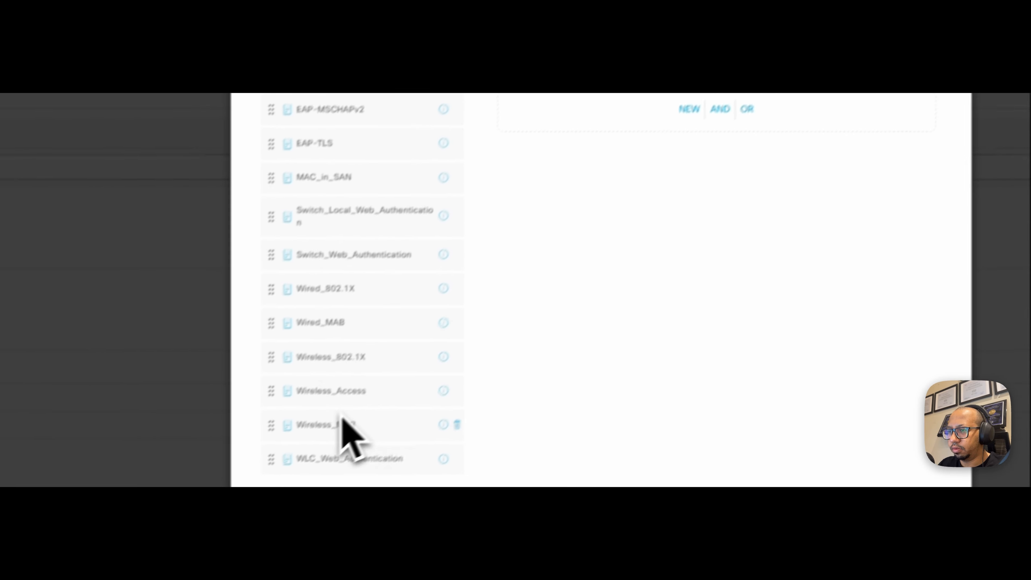
drag(391, 421, 719, 102)
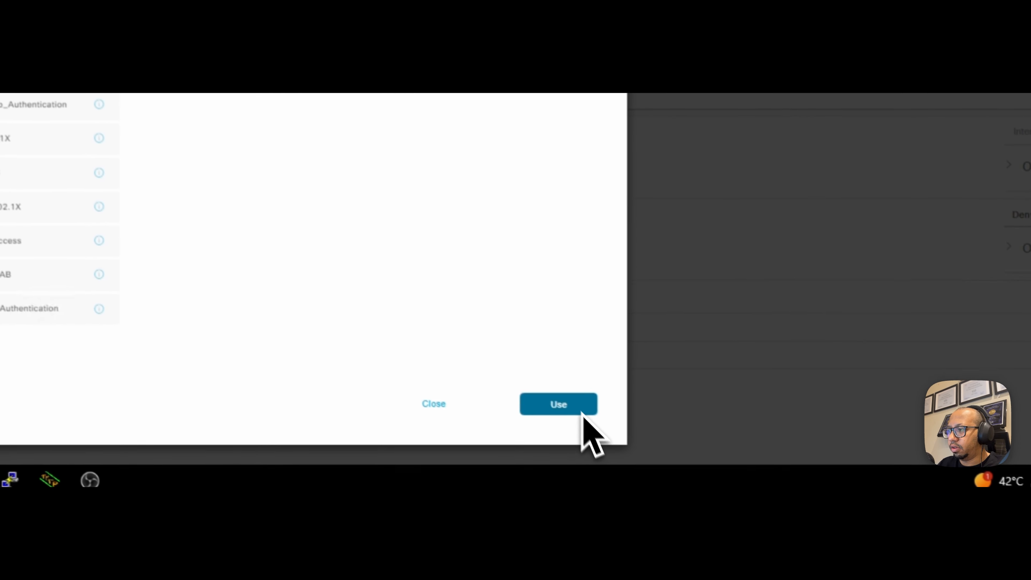
click(580, 414)
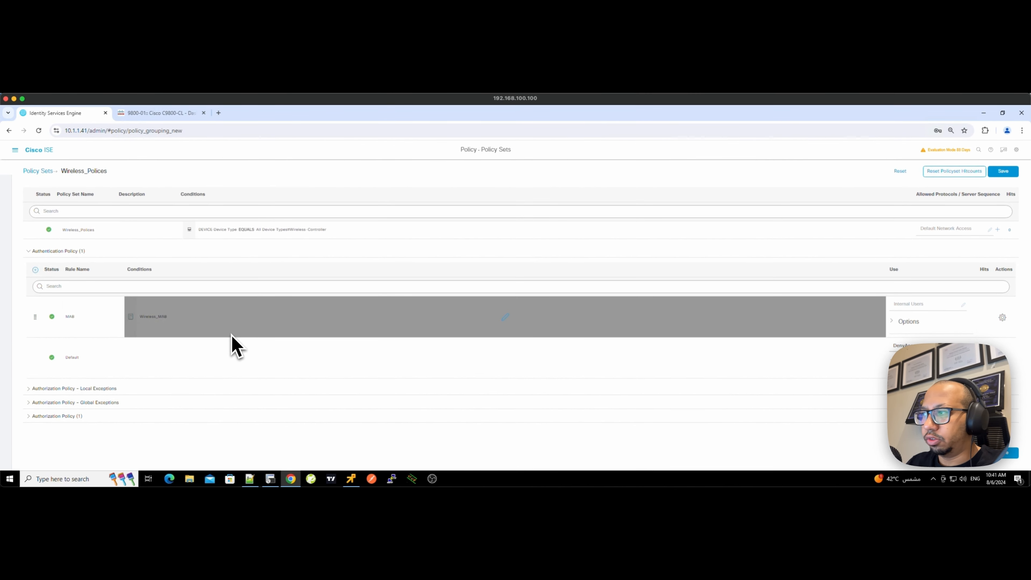
click(936, 305)
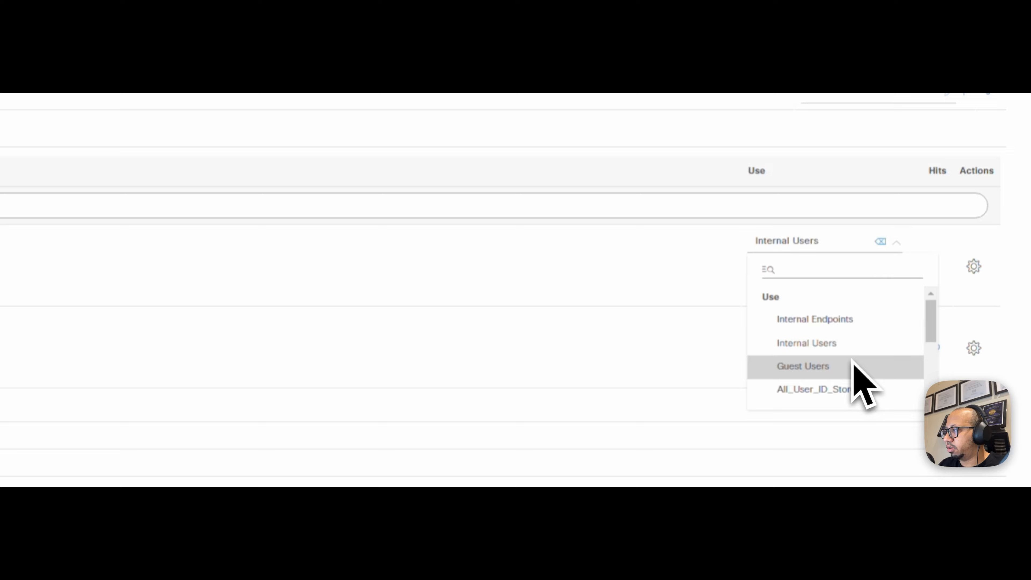
click(852, 321)
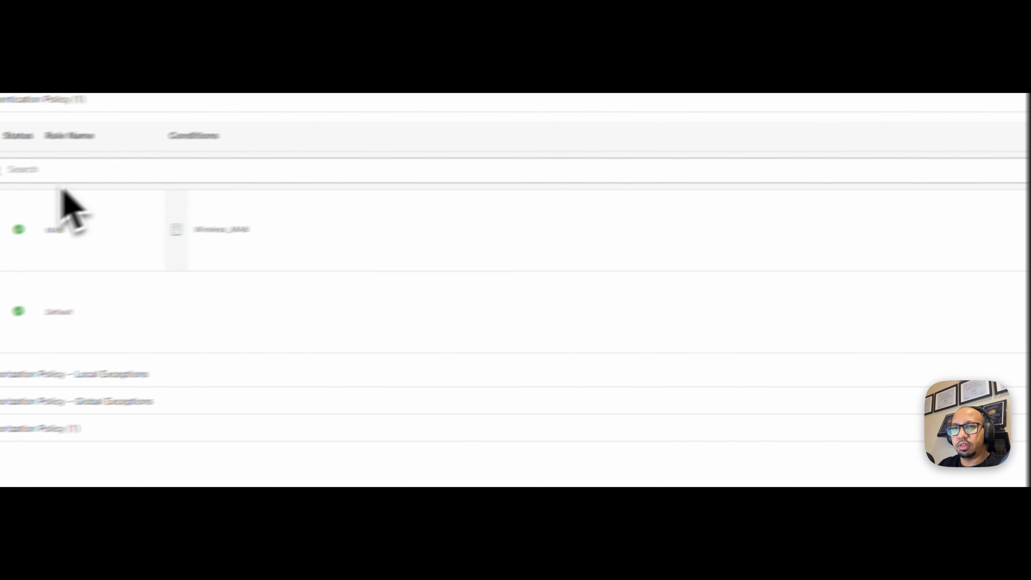
- Expand the Authorization Policy and name the new rule IPSENSEI_IT_IPSK
click(117, 433)
scroll(487, 397, down, 4)
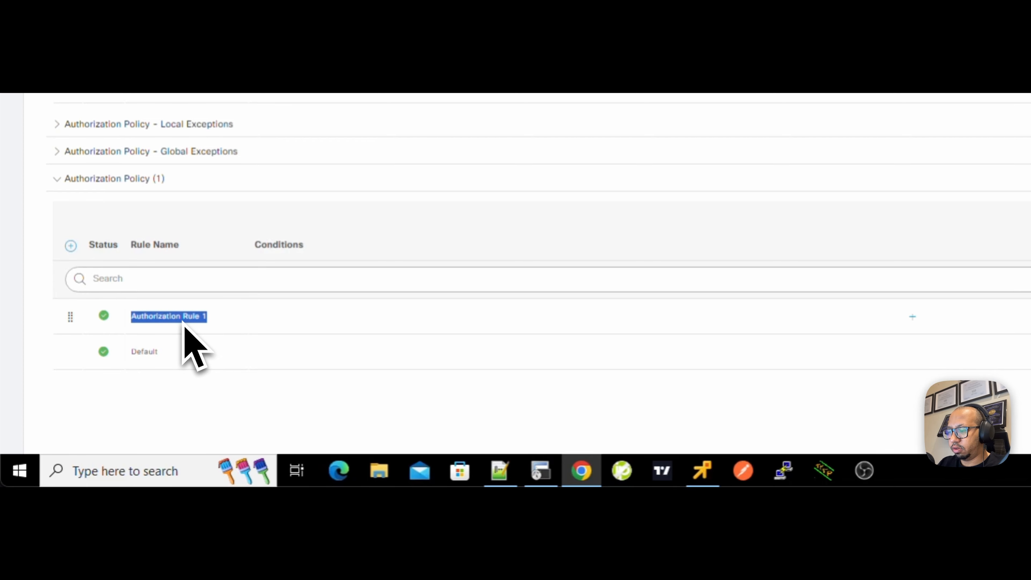
text(NSEI_IT_IPSK)
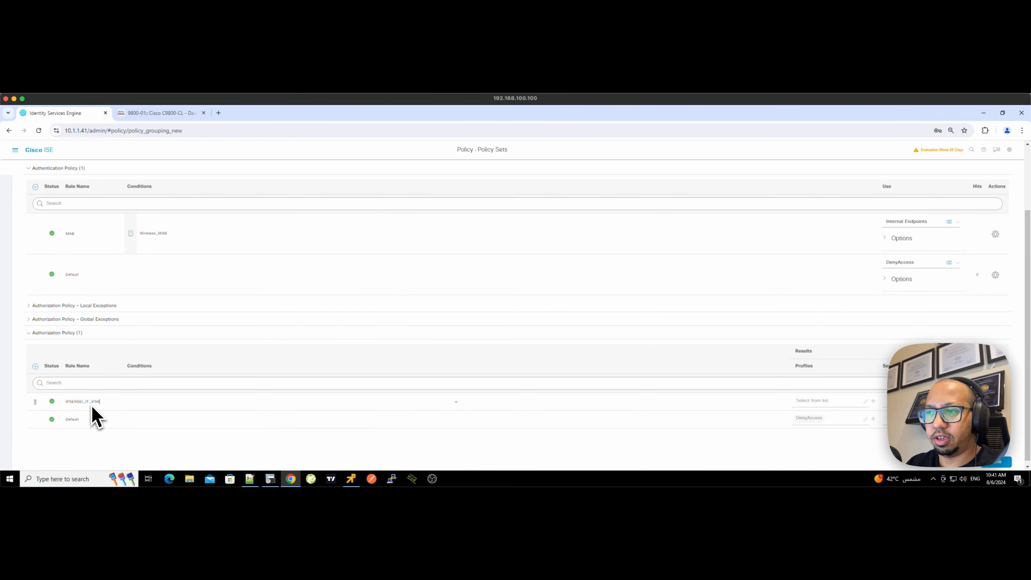
- Start the rule's condition as Radius Called-Station-ID with the Ends With operator
click(456, 402)
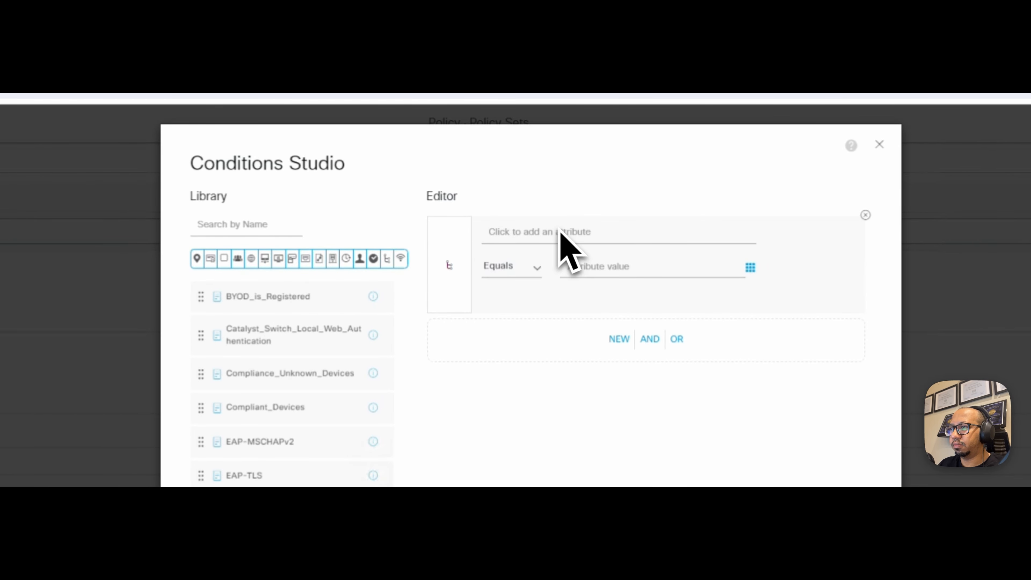
click(584, 238)
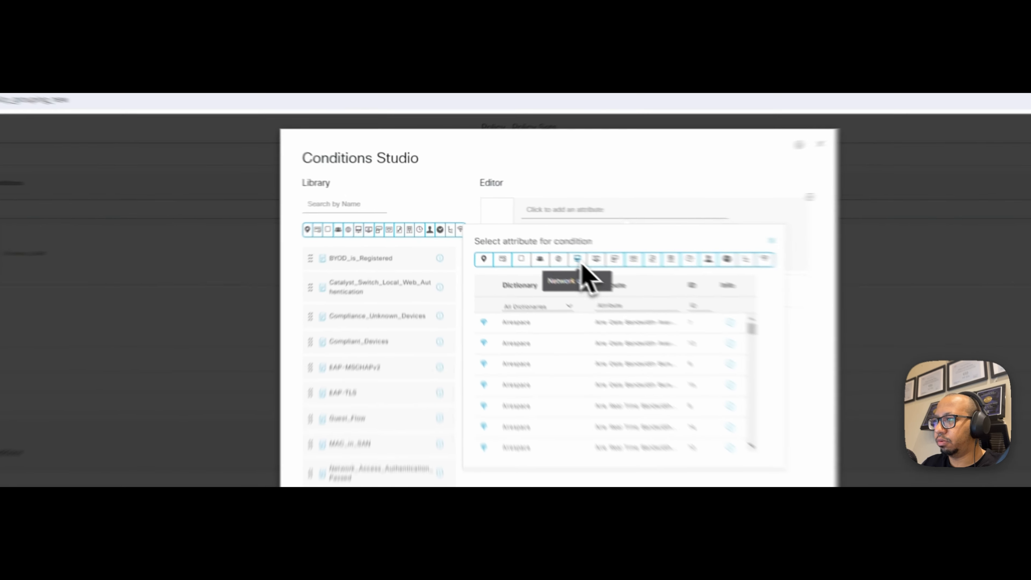
click(521, 237)
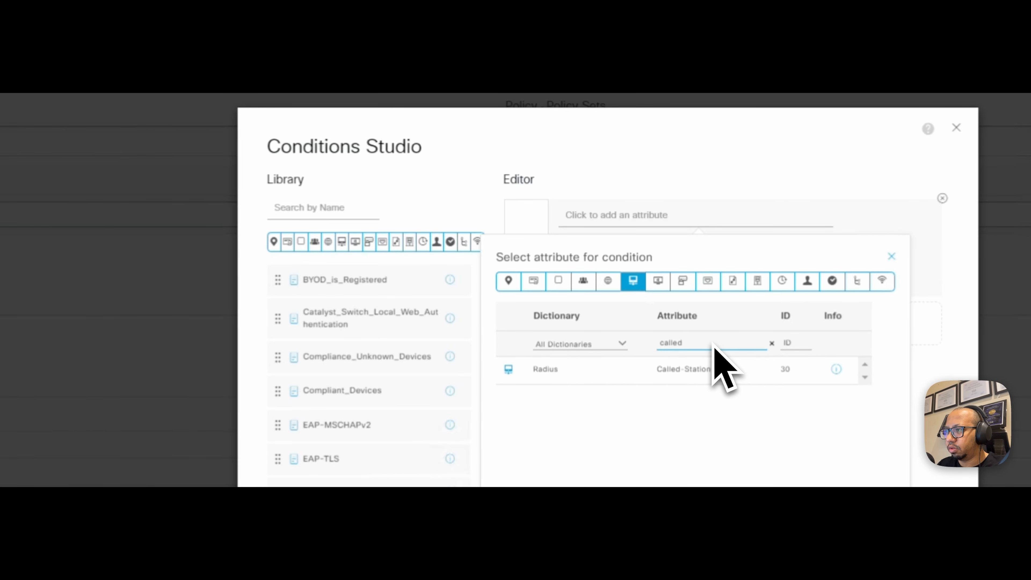
click(721, 369)
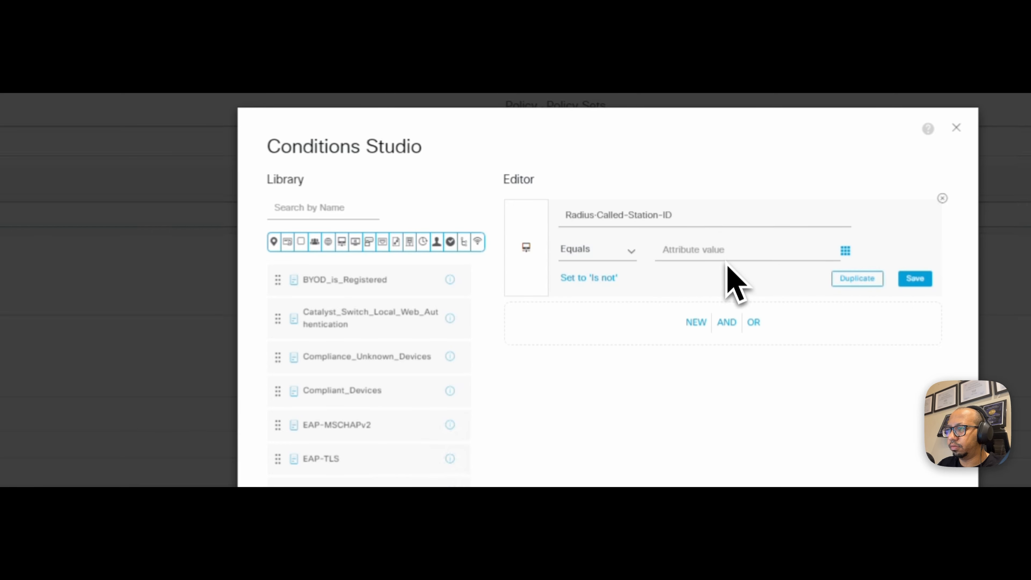
click(633, 253)
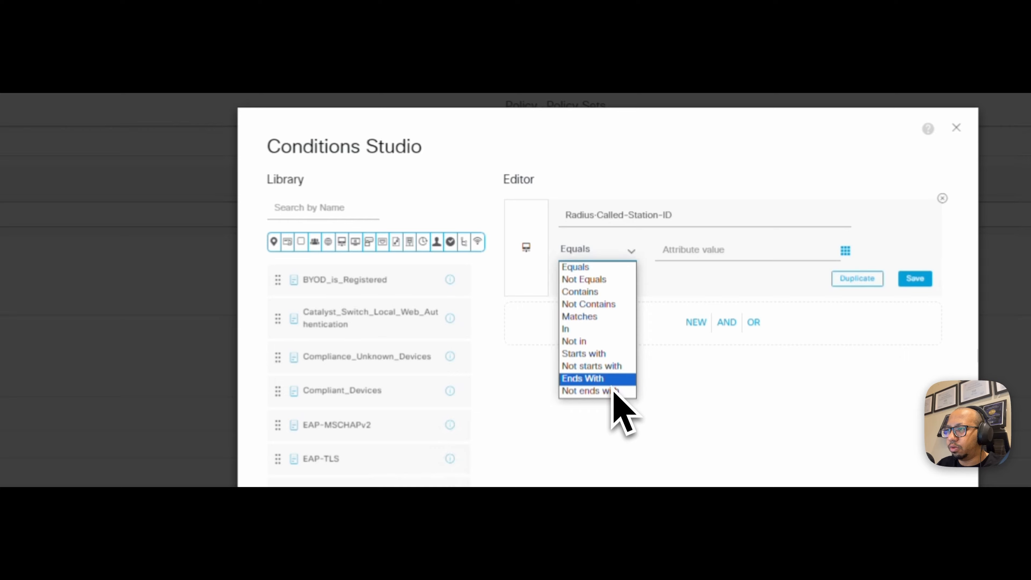
click(609, 378)
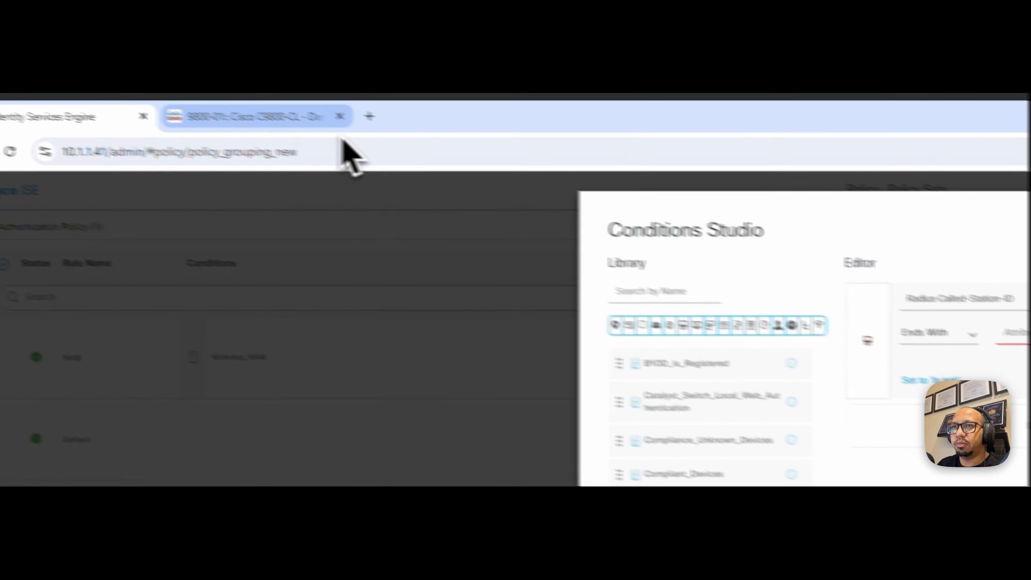
- Copy the WLAN name IPSENSEI-iPSK from the 9800-CL WLAN list into ISE's condition value
click(336, 121)
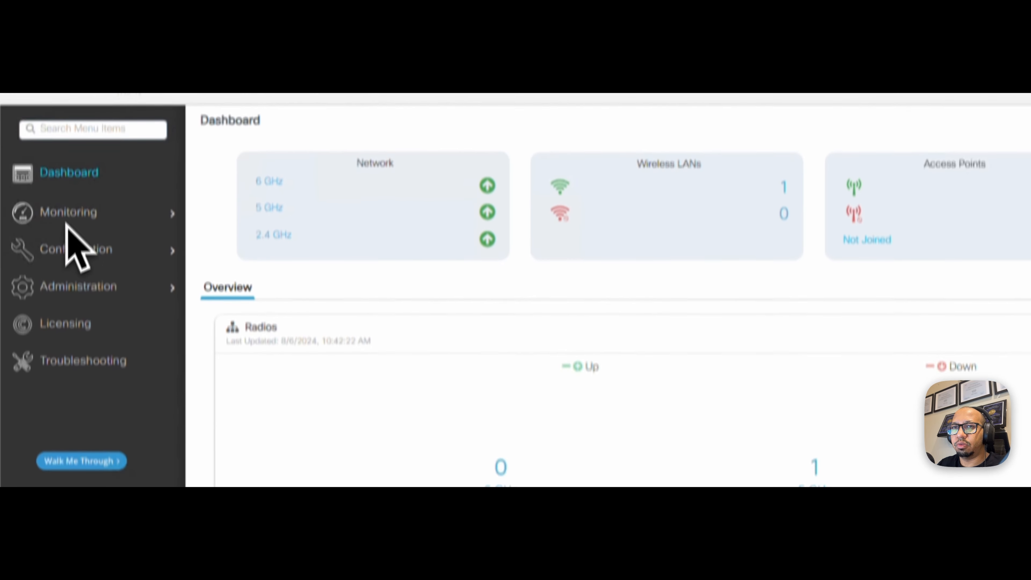
mouse_move(169, 251)
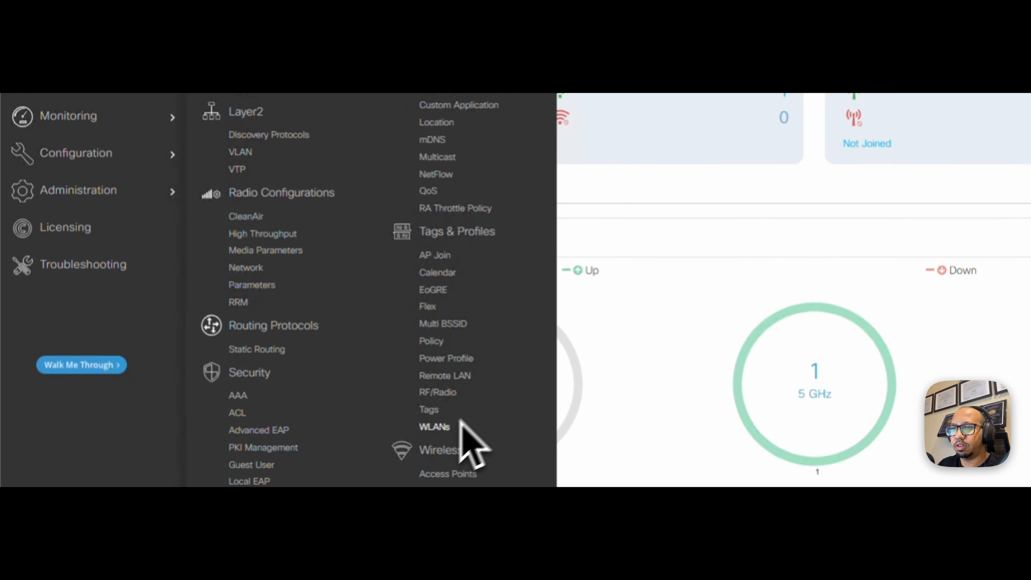
click(447, 427)
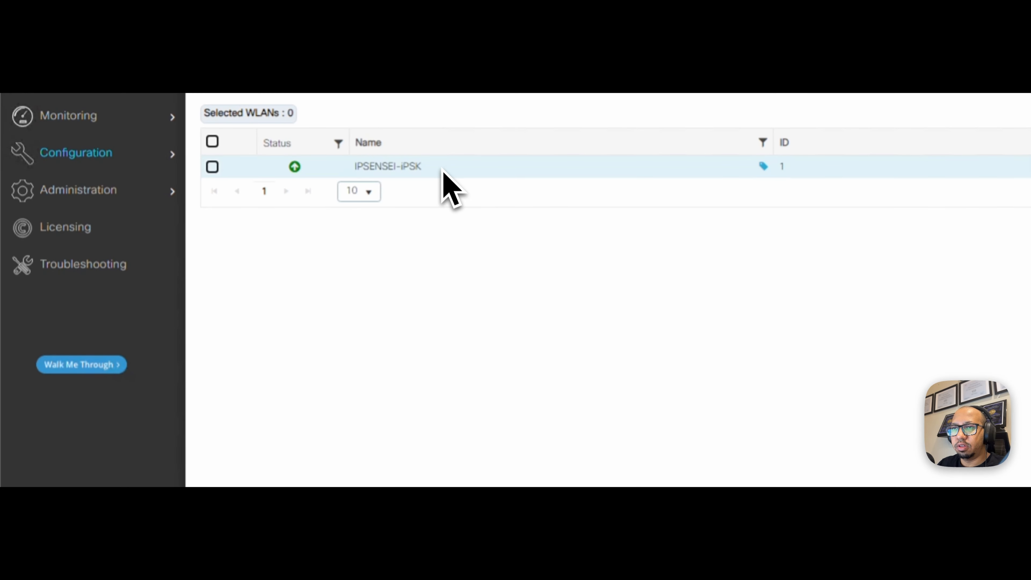
right_click(362, 169)
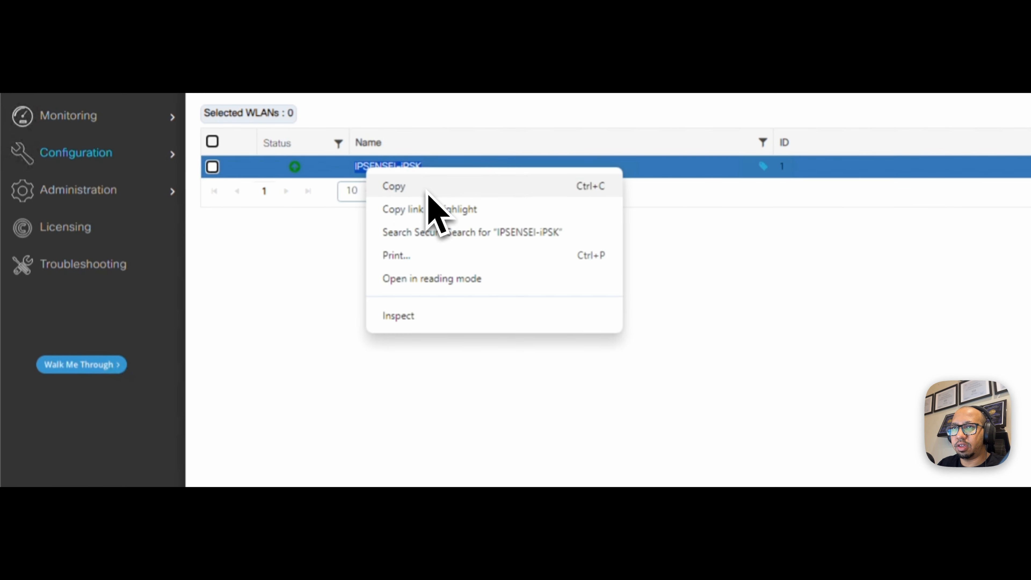
click(428, 192)
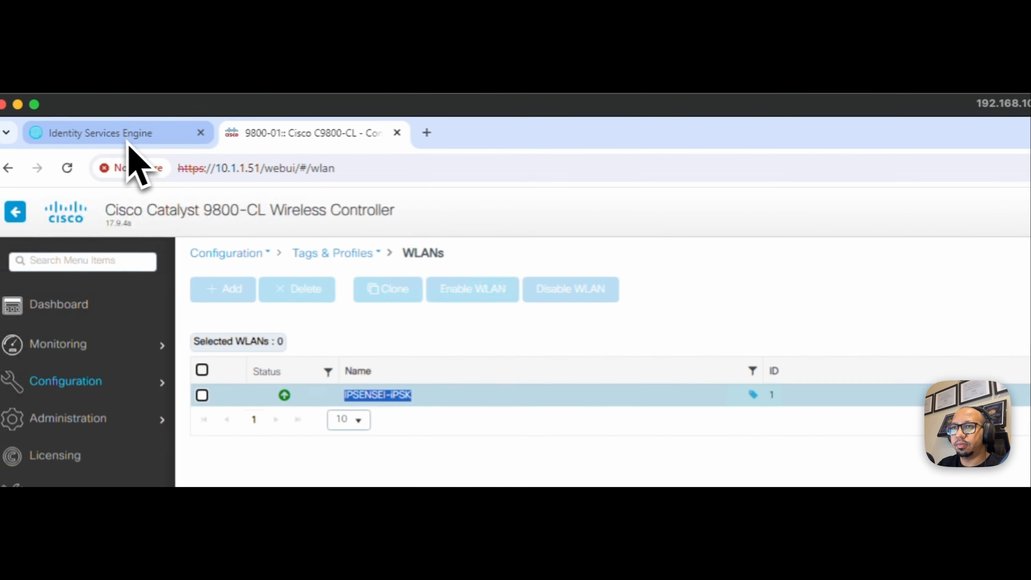
click(128, 141)
key(super+v)
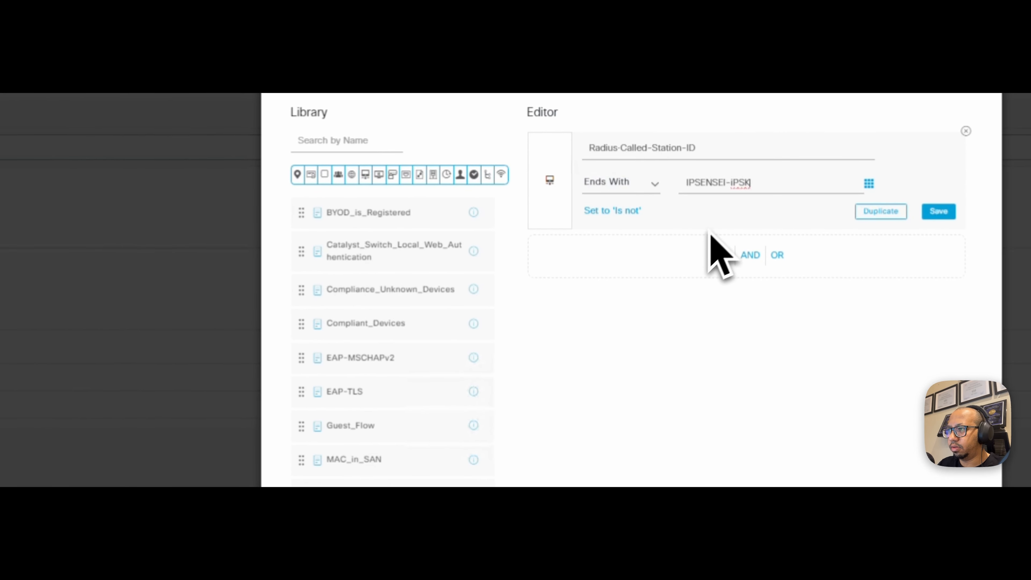
- Duplicate the Called-Station-ID condition and change the copy's attribute to IdentityGroup-Name
click(880, 211)
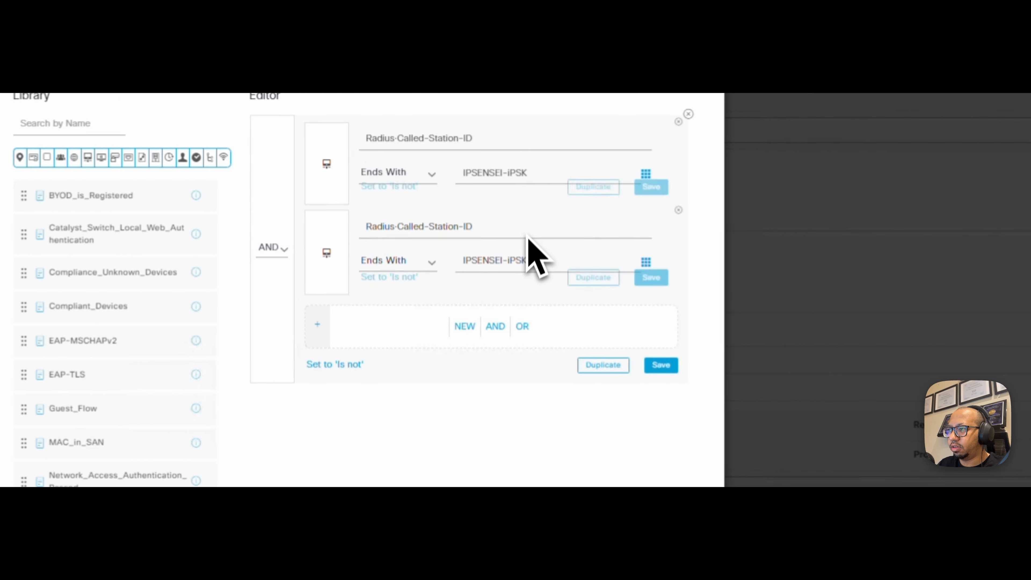
click(523, 240)
click(522, 221)
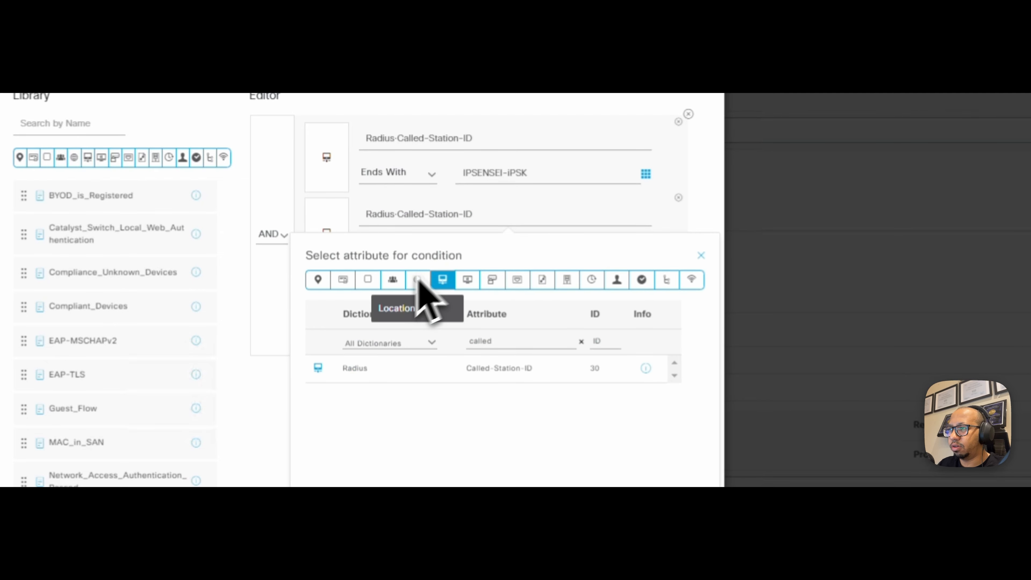
click(392, 280)
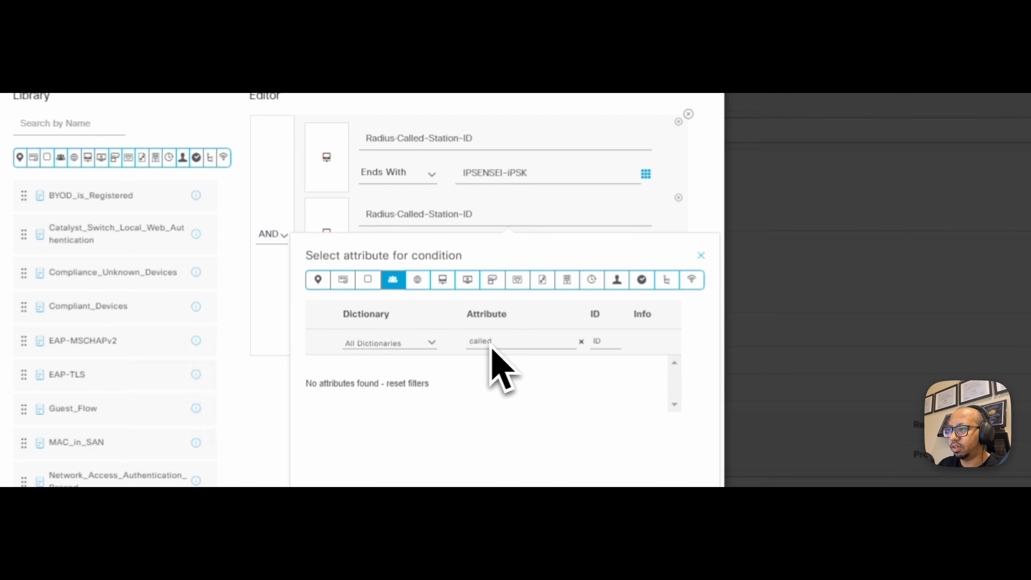
click(702, 256)
click(518, 220)
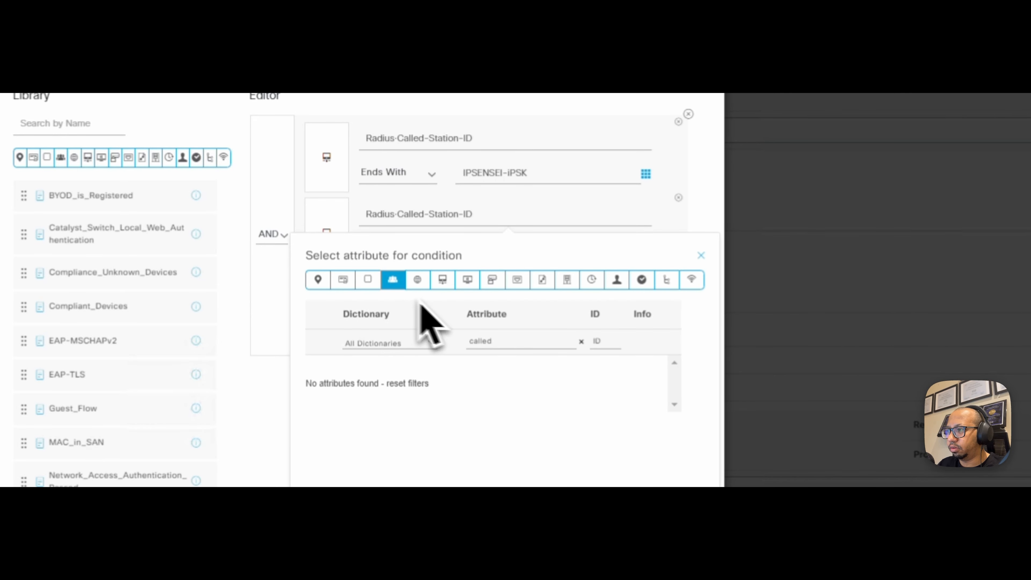
drag(402, 343, 329, 353)
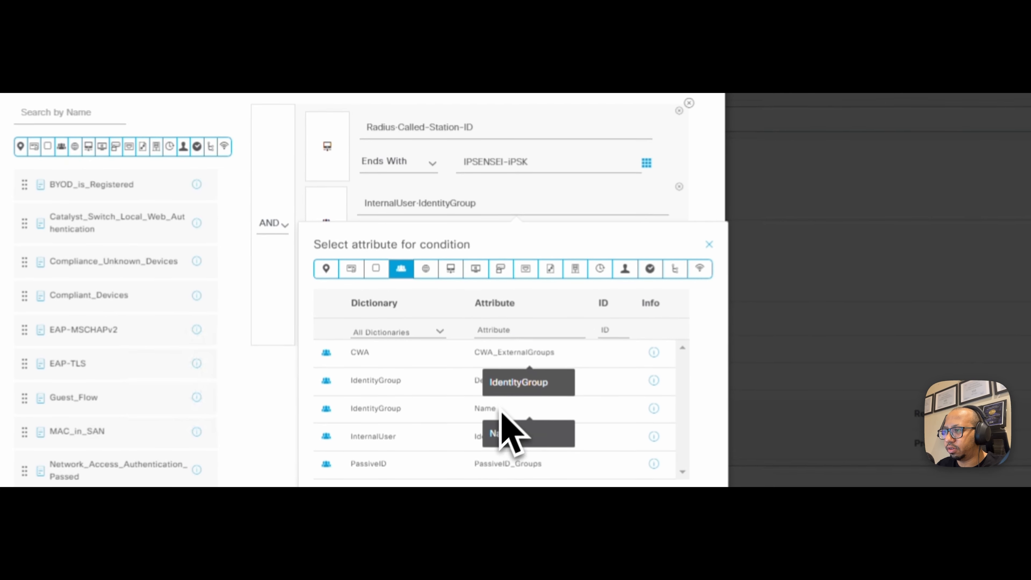
scroll(506, 426, down, 3)
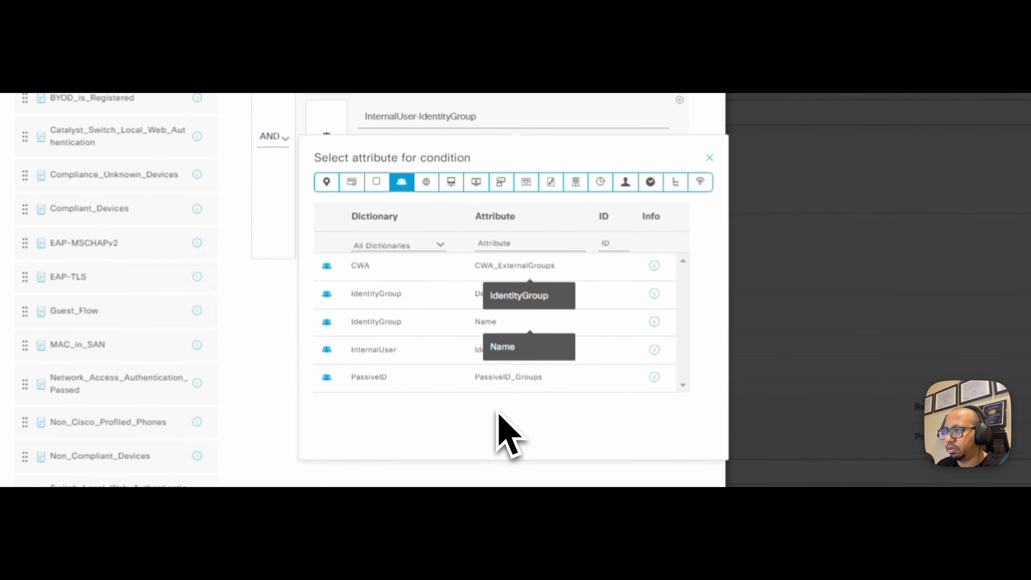
click(521, 330)
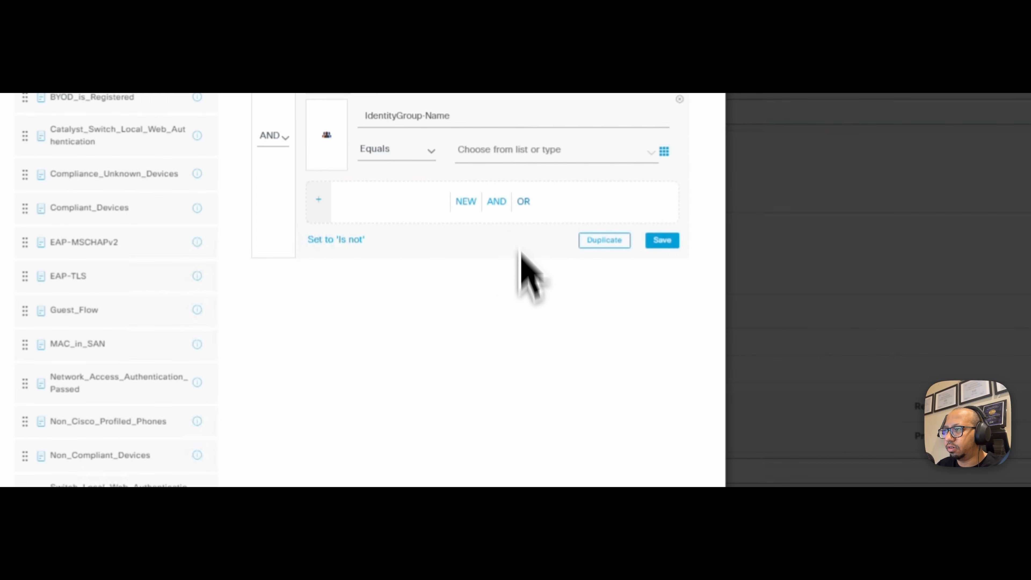
- Set its value to Endpoint Identity Groups:IT-iPSK and apply the combined condition to the rule
click(518, 157)
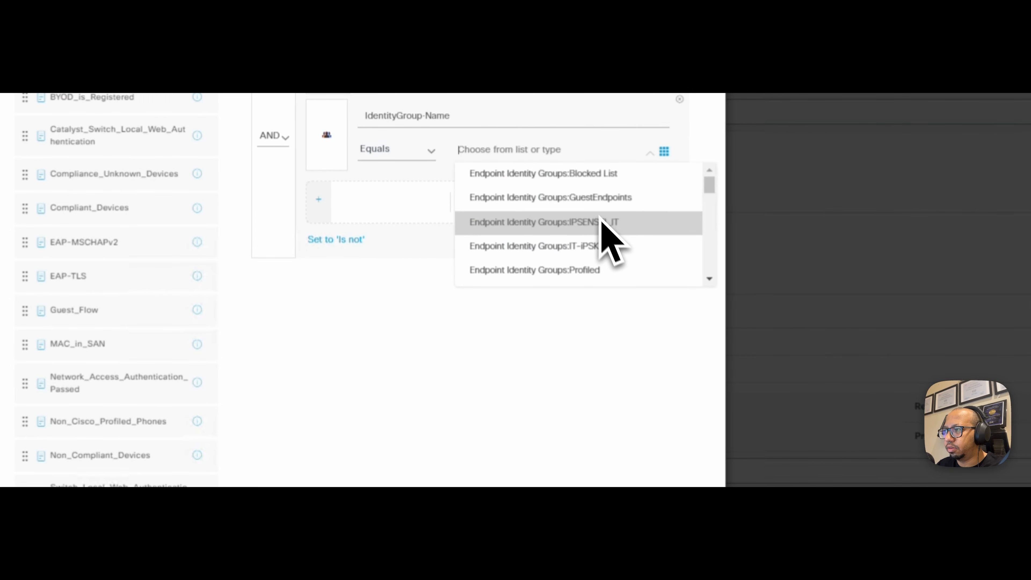
click(613, 249)
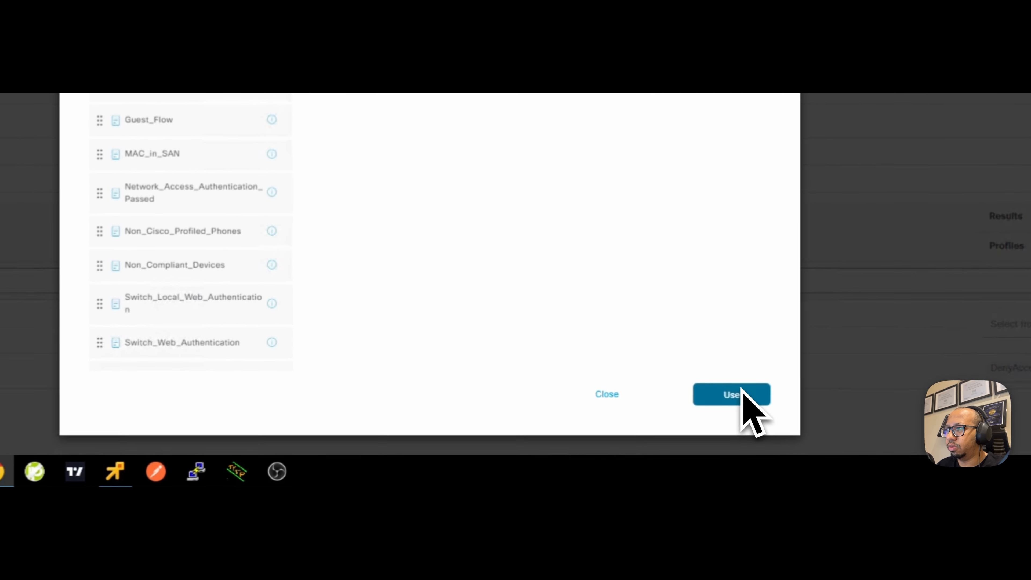
click(738, 394)
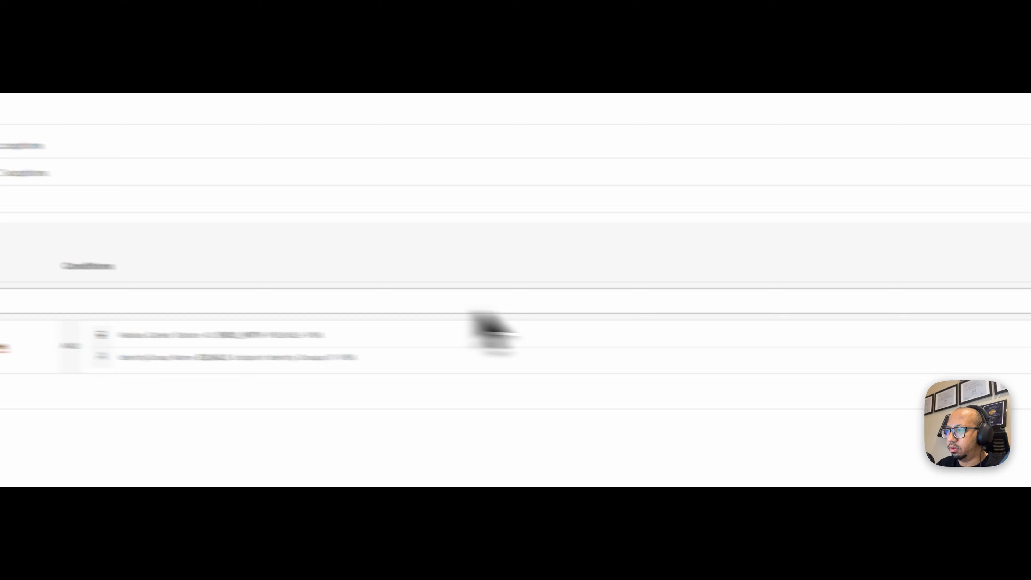
- Assign the IT-iPSK authorization profile to IPSENSEI_IT_IPSK and save the policy set
click(637, 299)
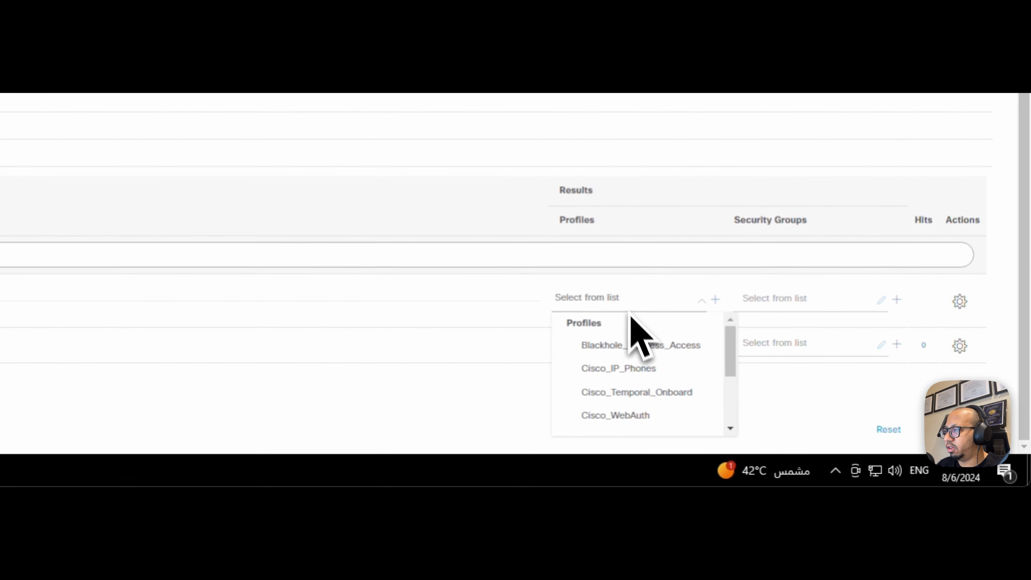
scroll(649, 367, down, 2)
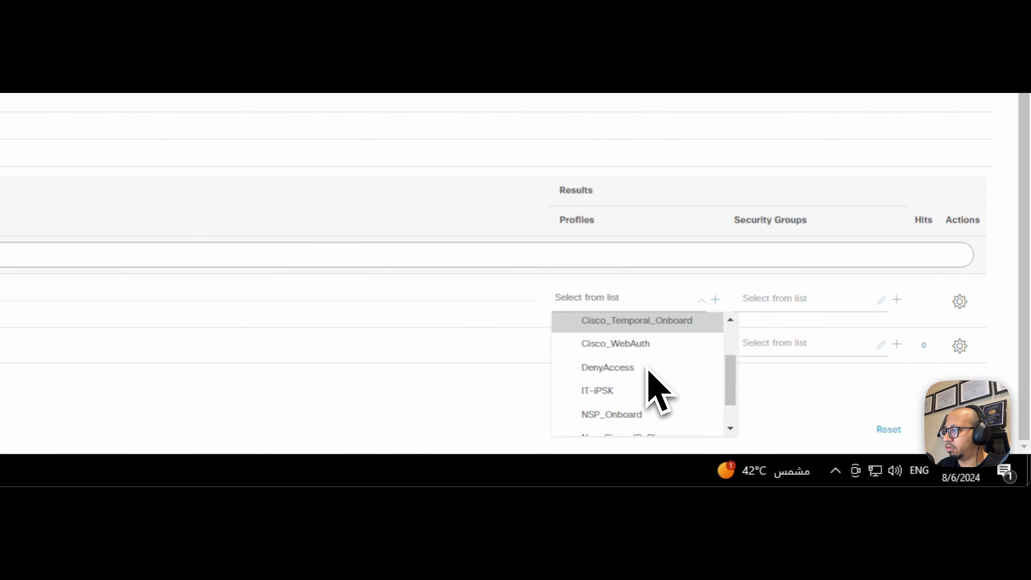
click(638, 391)
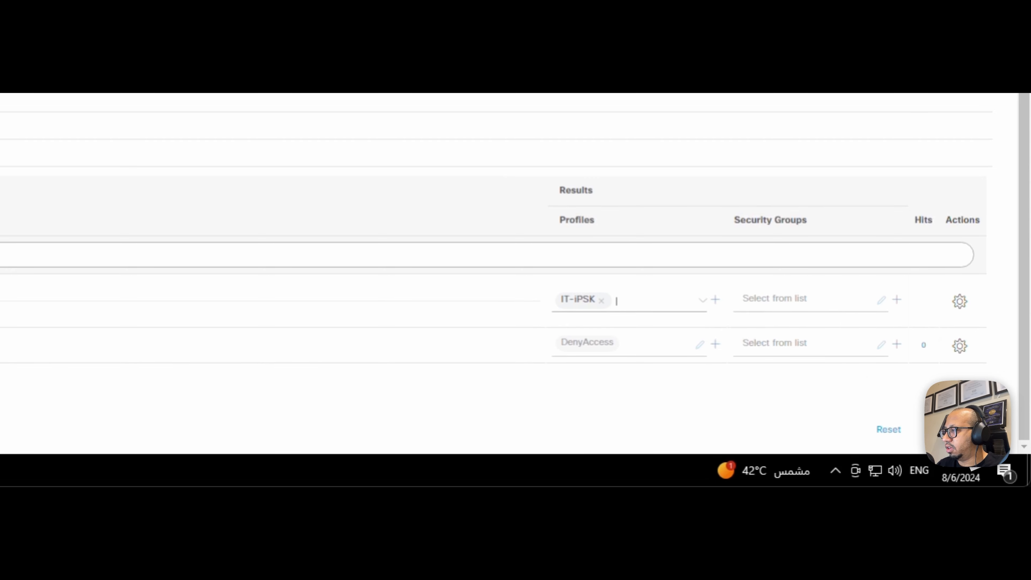
click(957, 425)
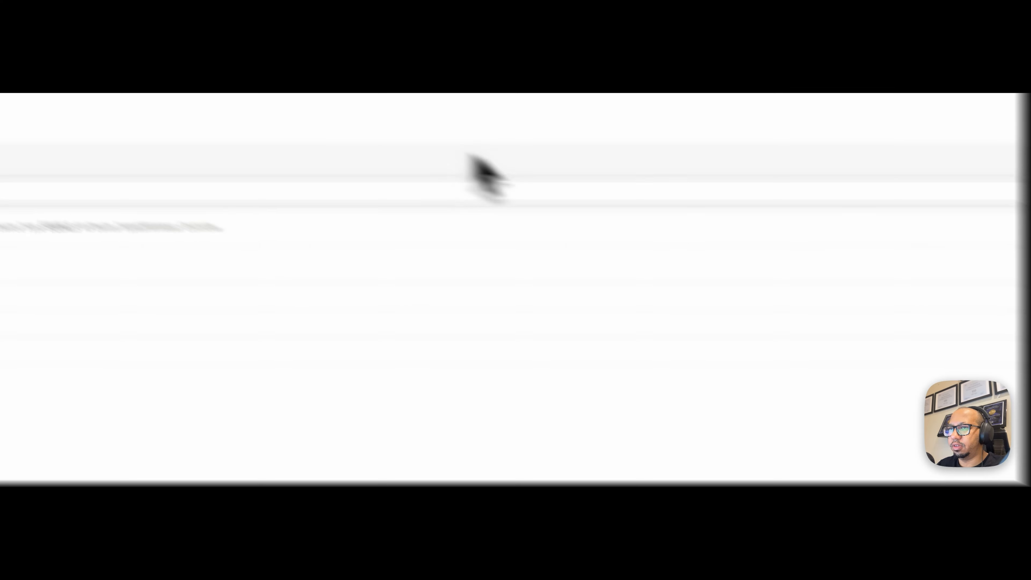
click(25, 211)
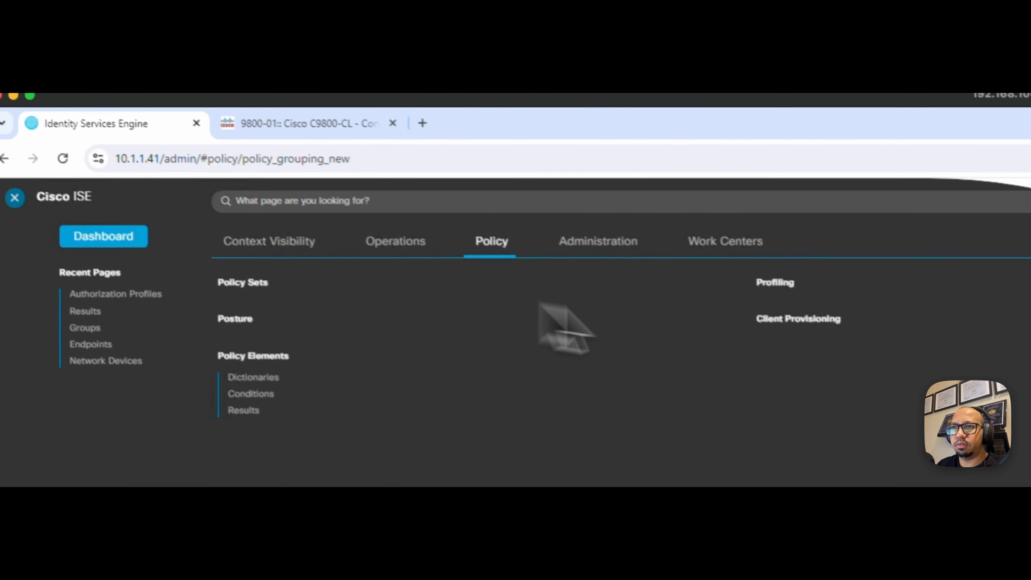
- Open Operations > RADIUS > Live Logs with Refresh Every 3 seconds and Within Last 5 minutes
click(349, 227)
click(259, 289)
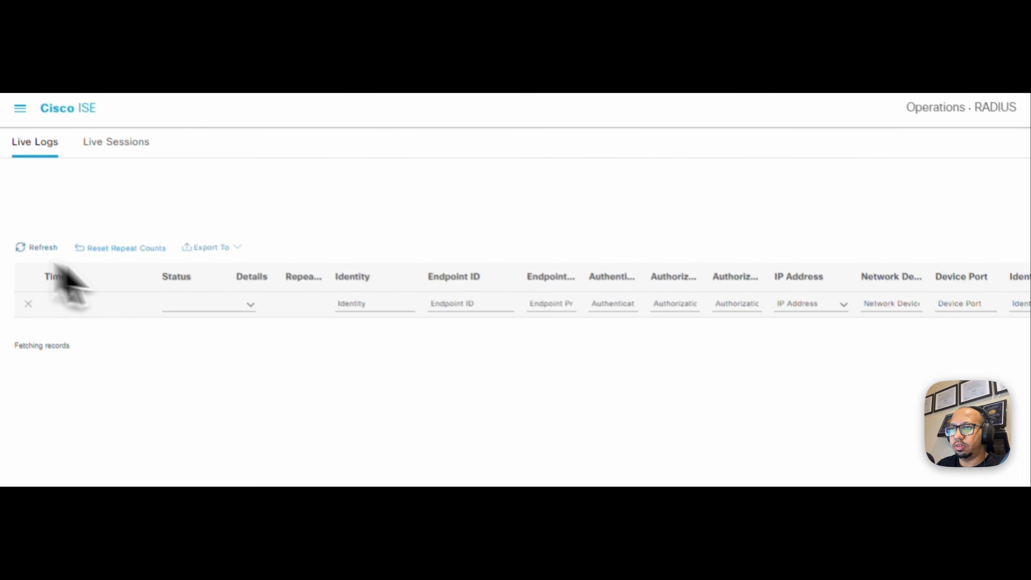
click(730, 188)
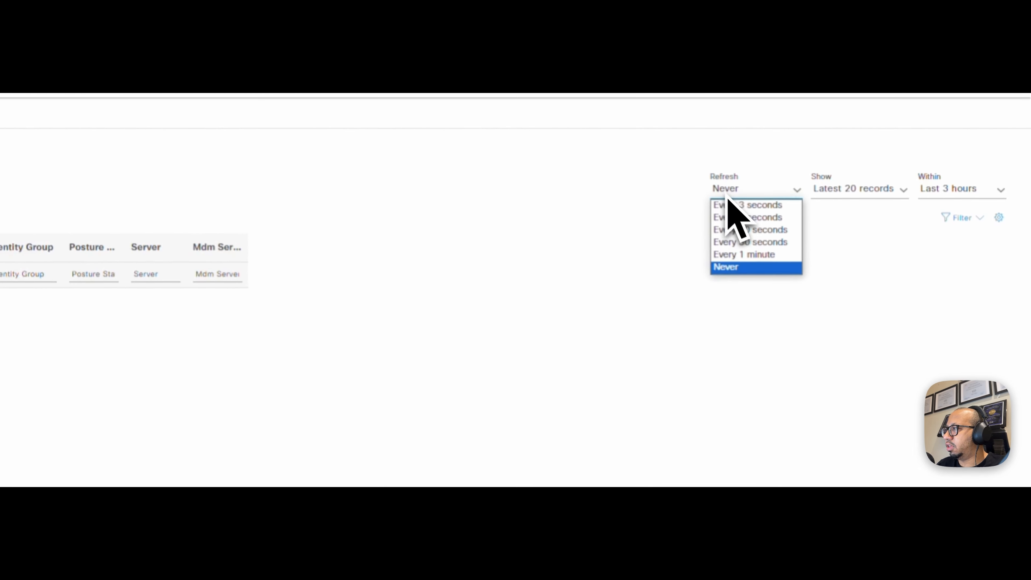
click(748, 203)
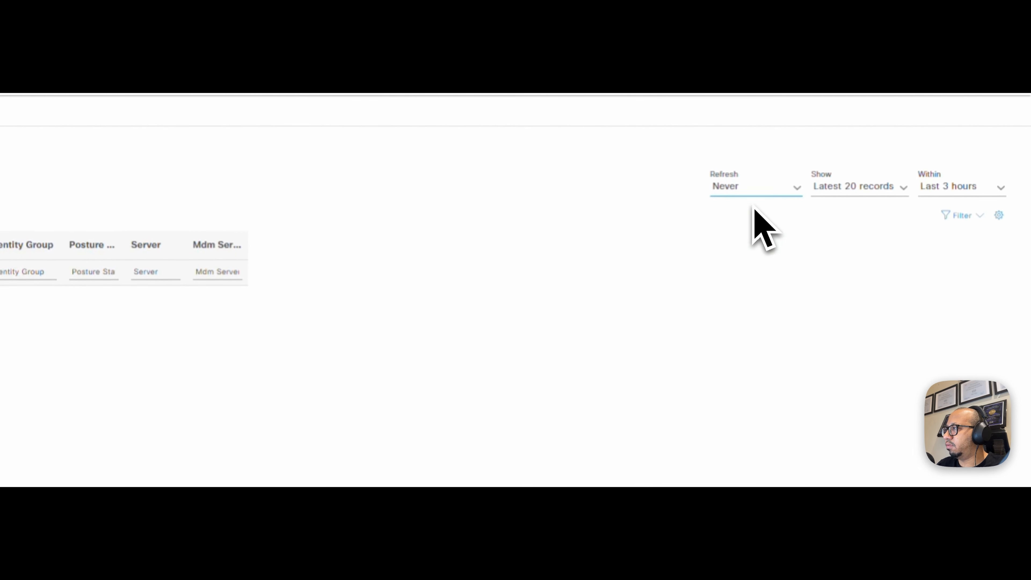
click(959, 191)
click(966, 217)
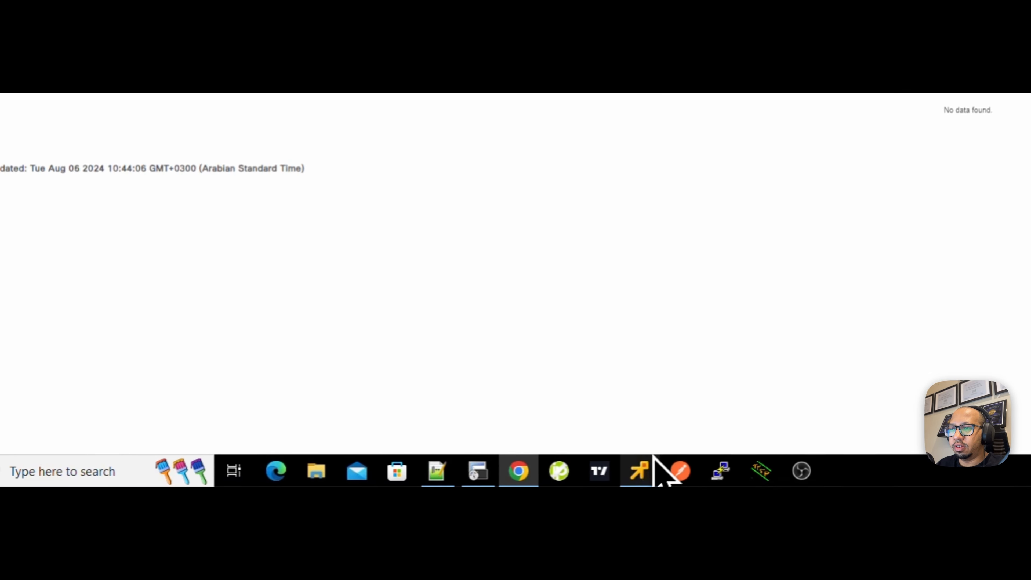
click(645, 466)
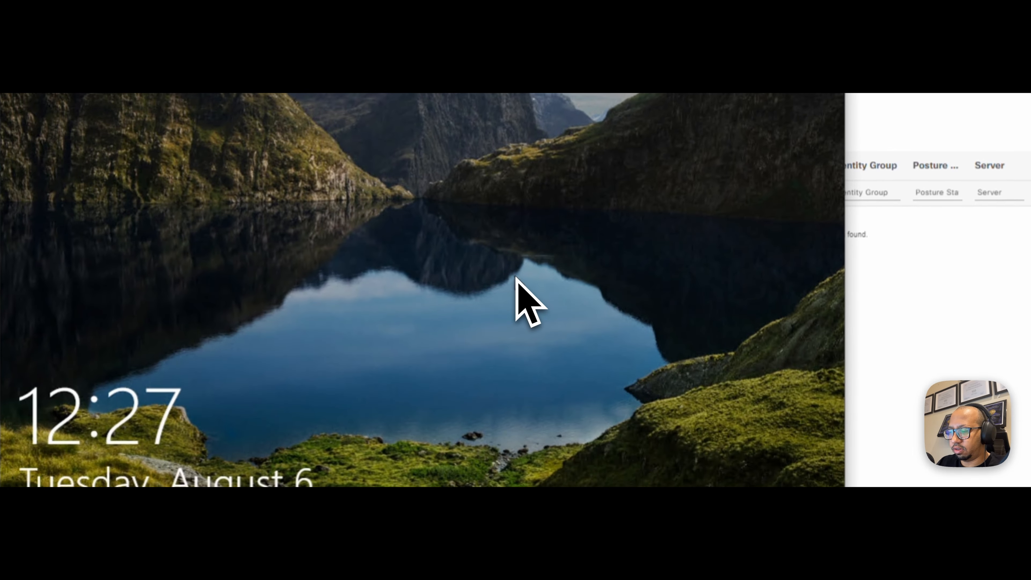
- Unlock the test PC by entering the account password
click(585, 211)
text(•••••)
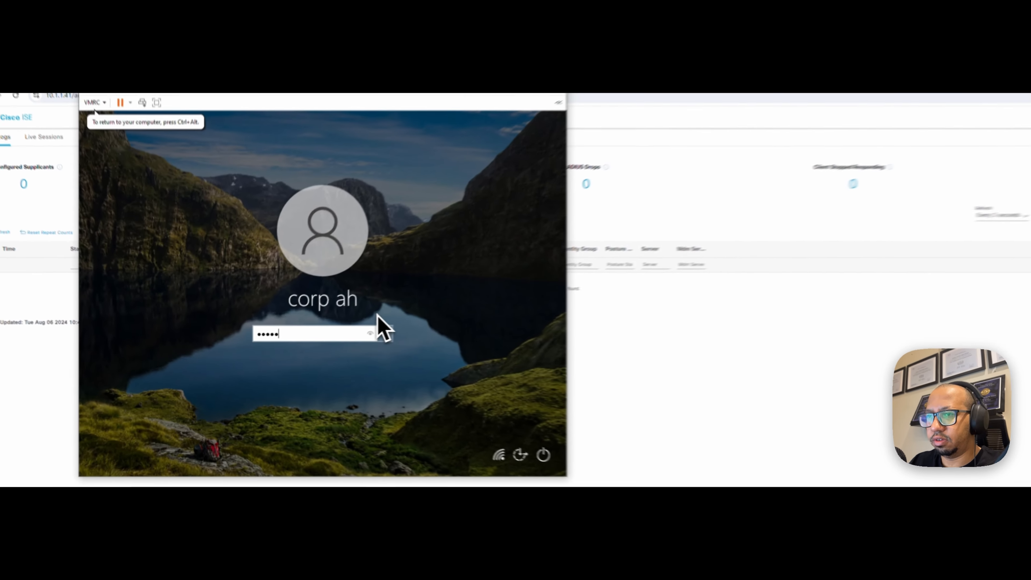
key(Return)
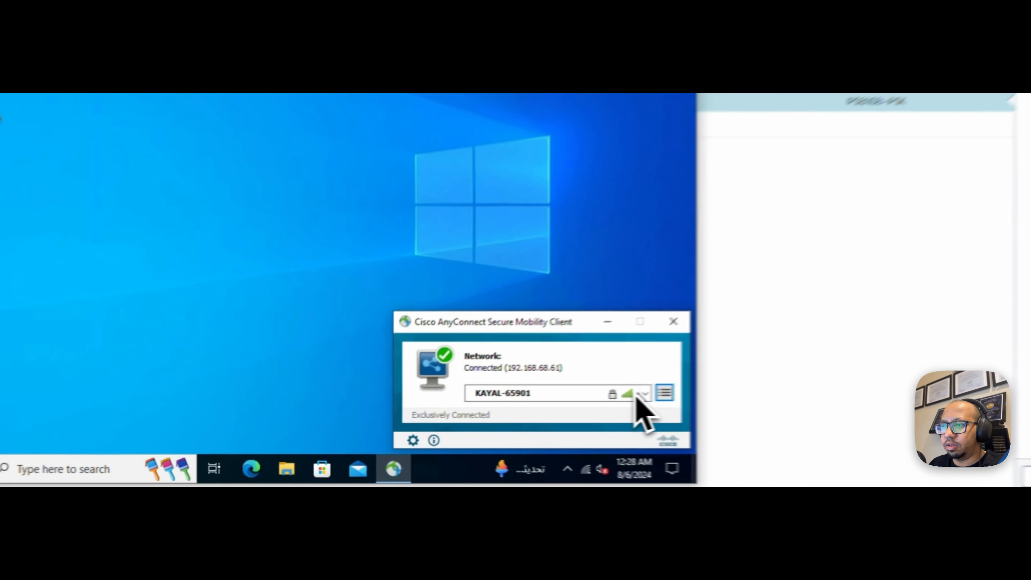
- Connect the test PC's AnyConnect client to the IPSENSEI-iPSK-IT wireless network
click(487, 409)
key(Up)
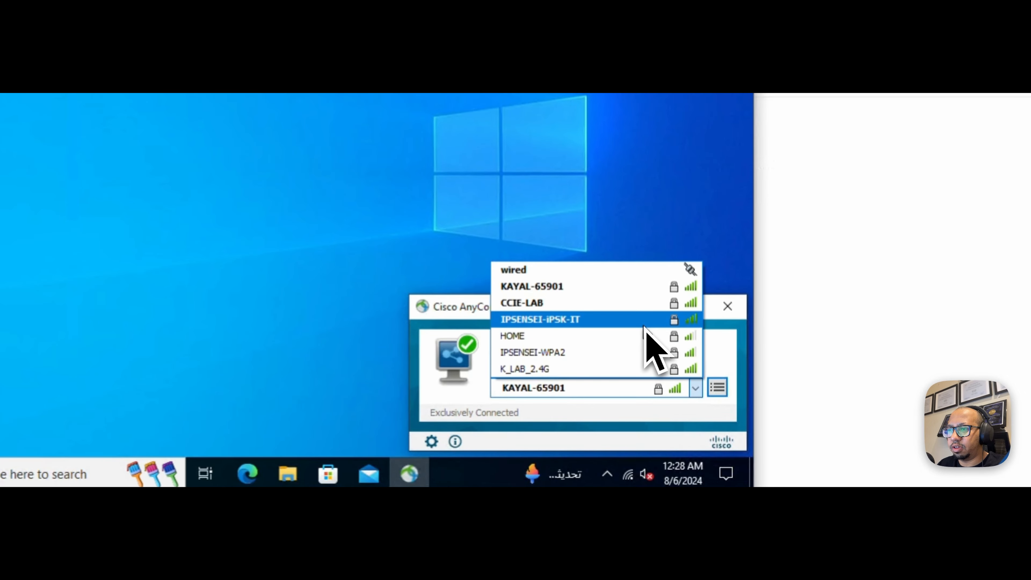
key(Return)
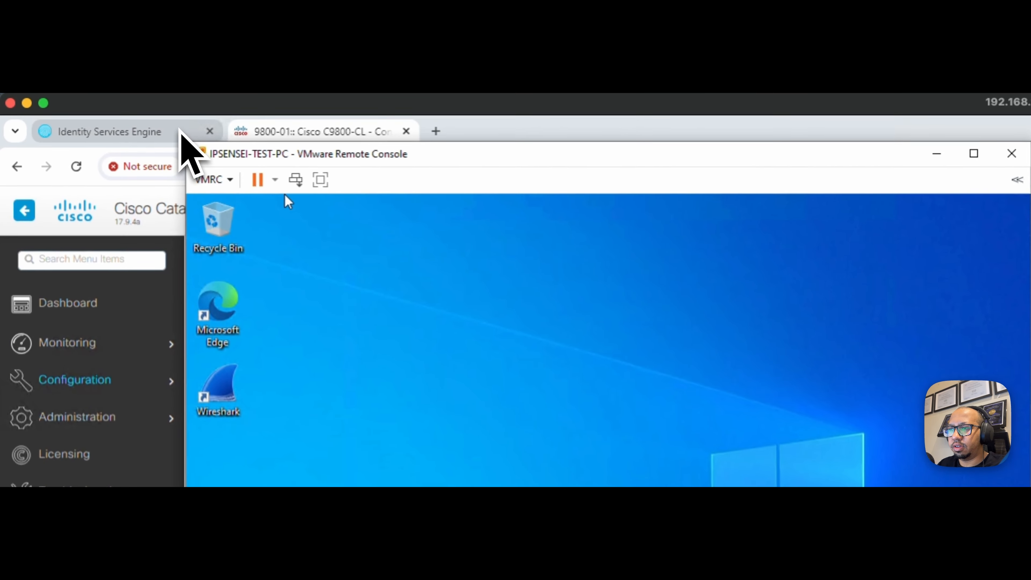
click(181, 133)
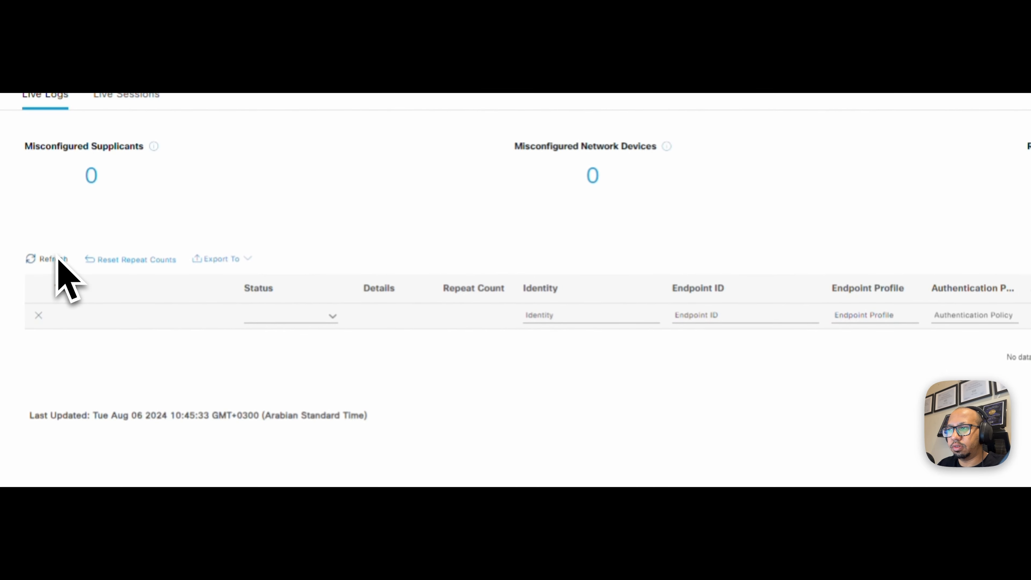
- Refresh Live Logs until the test PC's IT-iPSK authorization via 9800-01 appears, confirming connection at 10.1.1.112
click(57, 259)
click(56, 256)
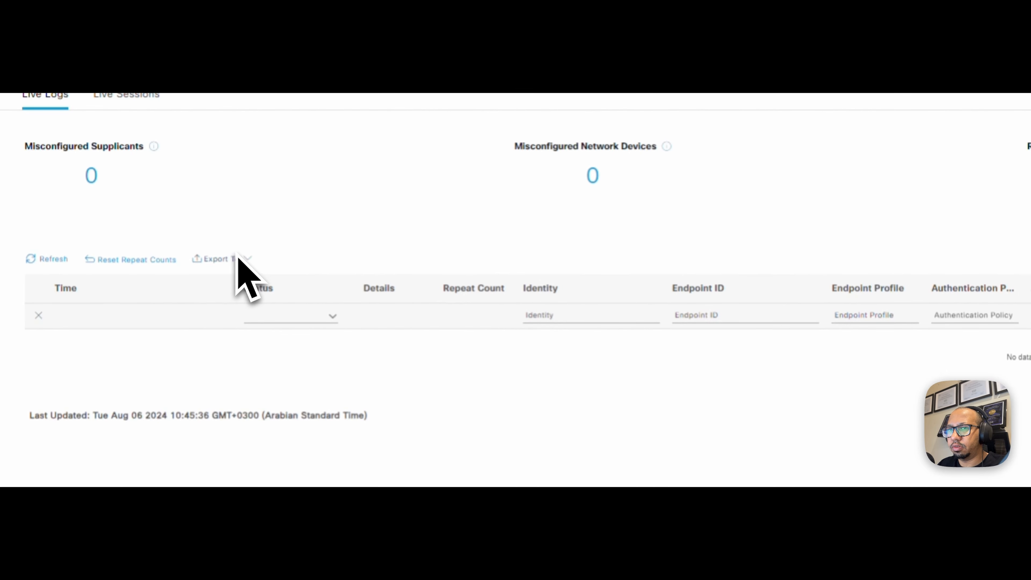
key(alt+Tab)
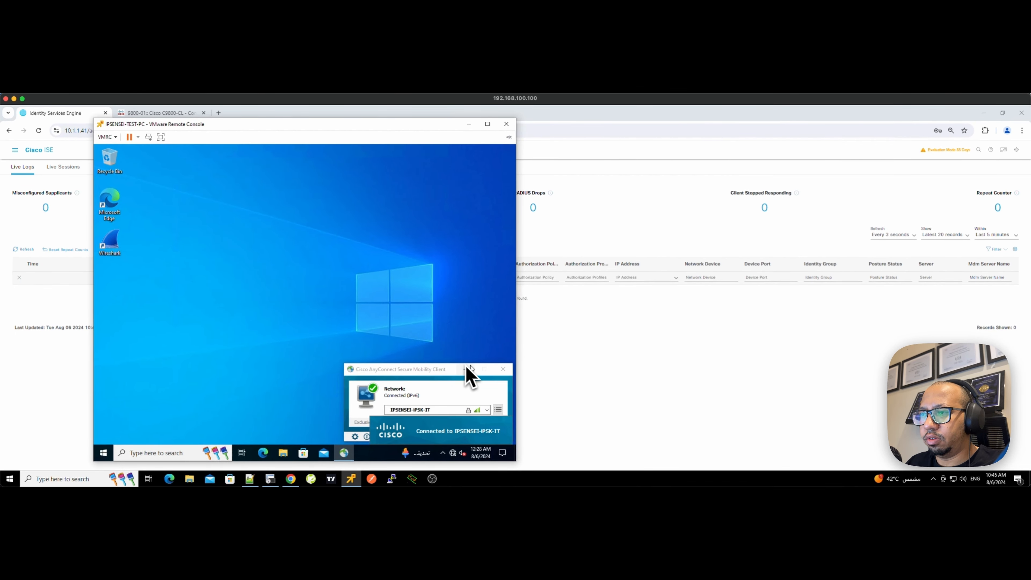
click(585, 342)
click(26, 251)
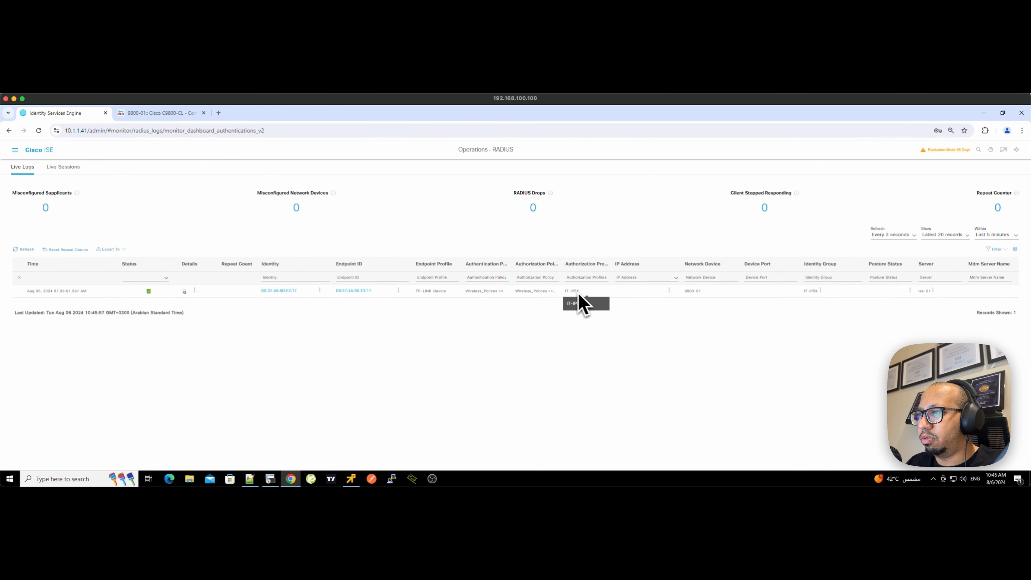
key(alt+Tab)
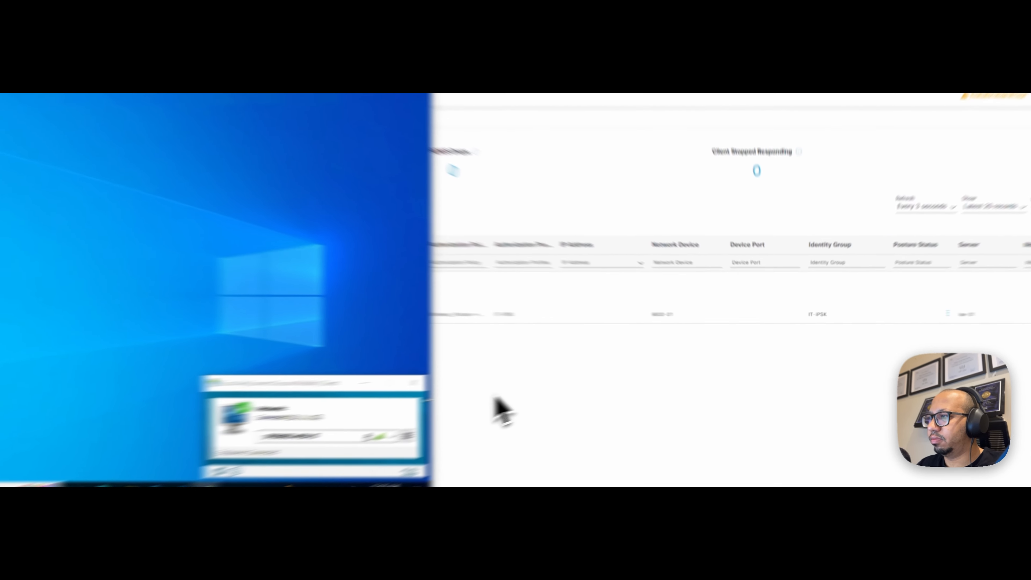
click(566, 379)
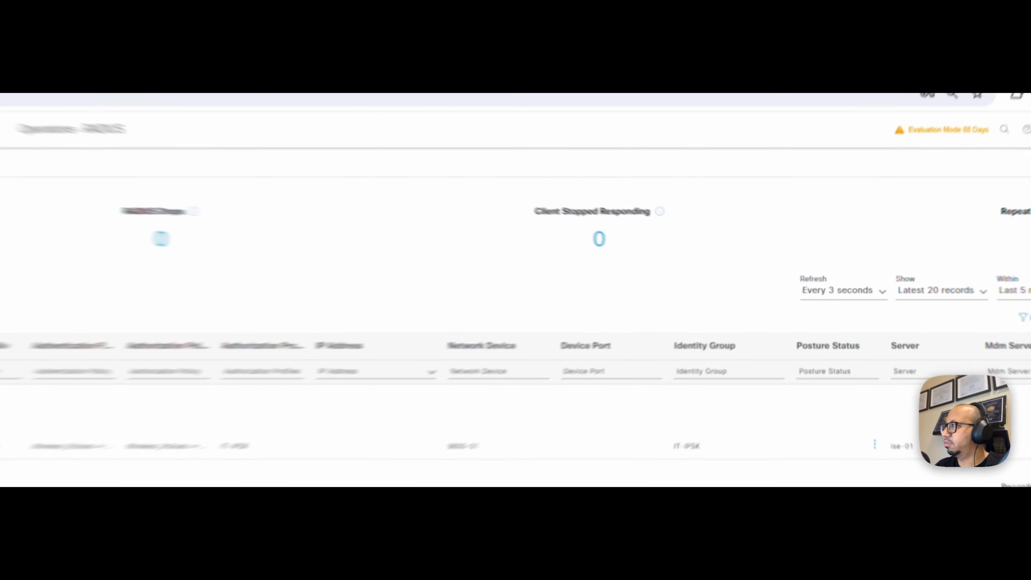